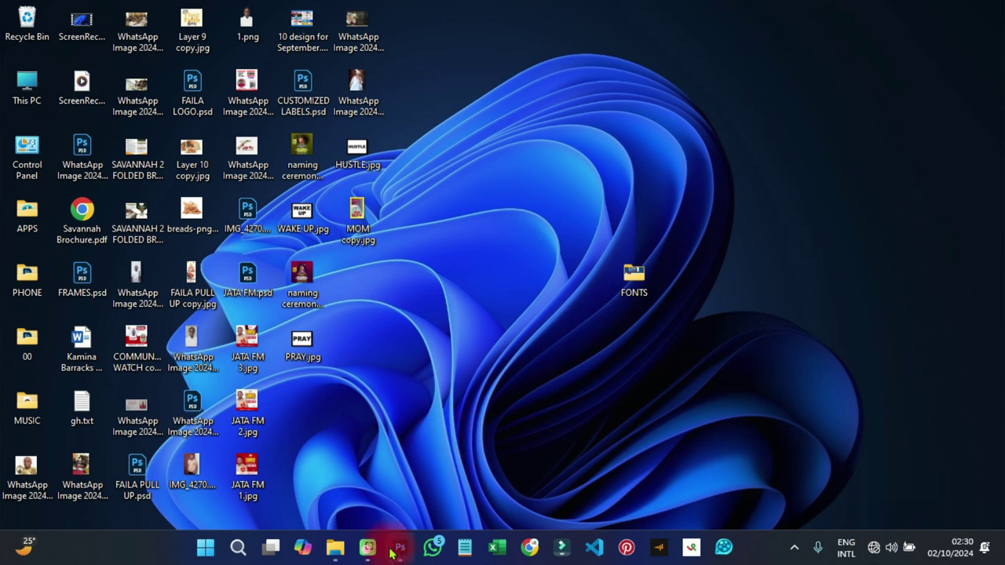
Switch to Photoshop and crop the banner to cut off the NDC logo, keeping the slogan and the John Mahama logo
mouse_move(403, 555)
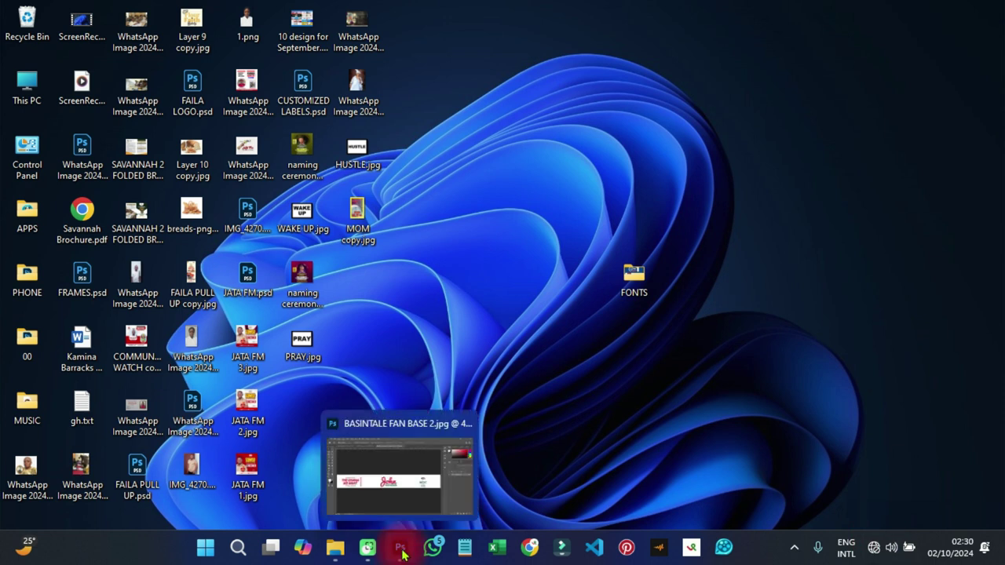
click(401, 552)
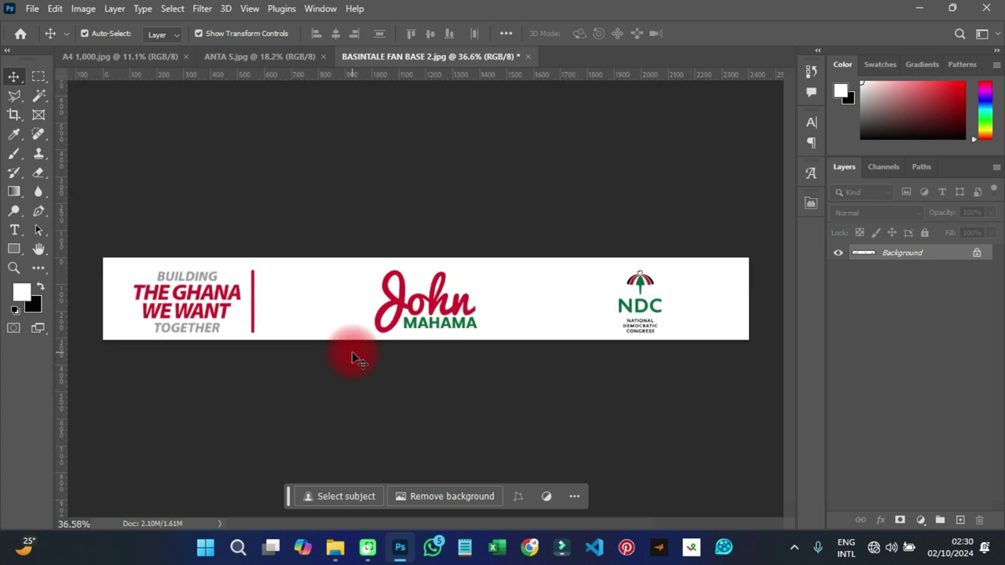
click(15, 115)
drag(751, 305, 627, 303)
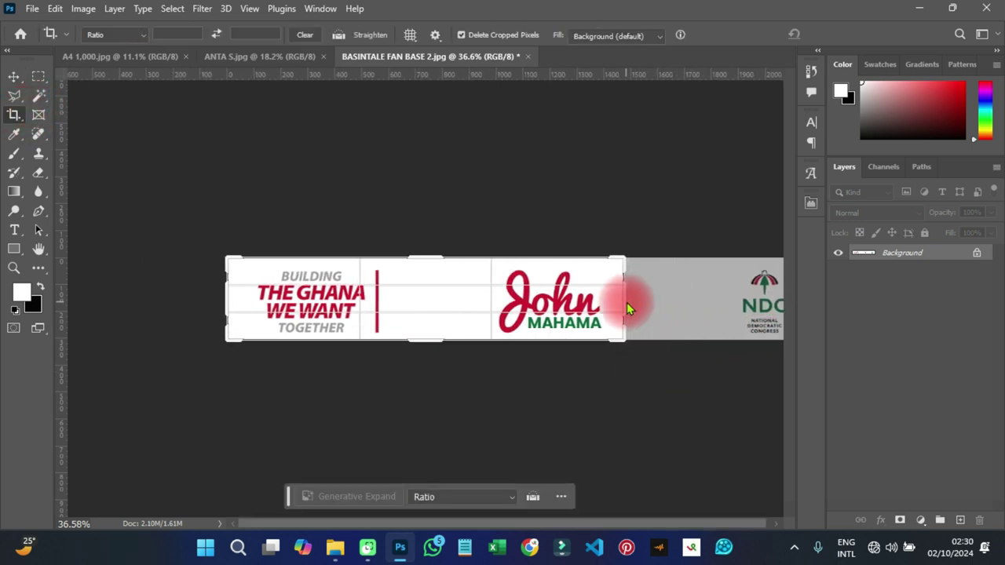
click(841, 32)
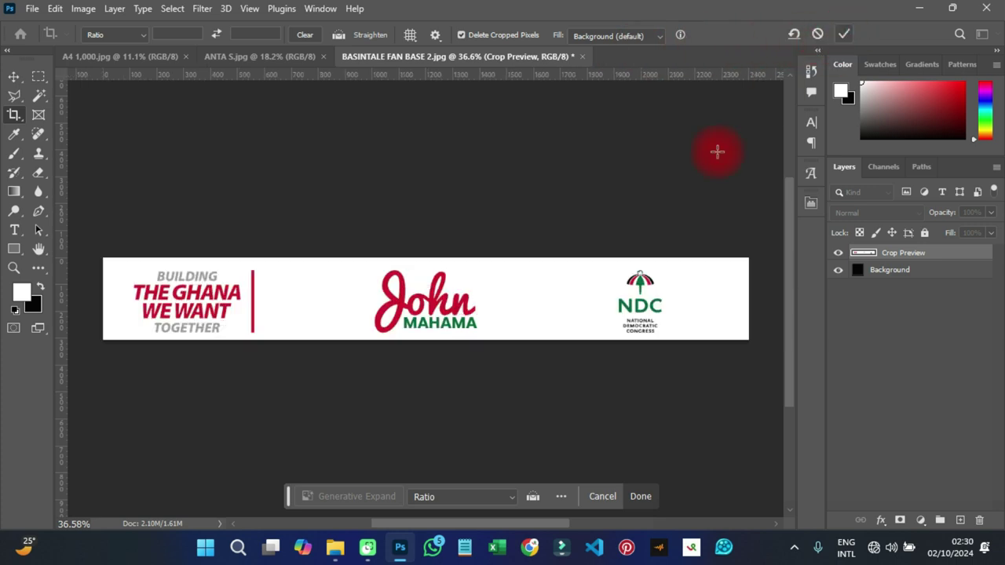
click(12, 76)
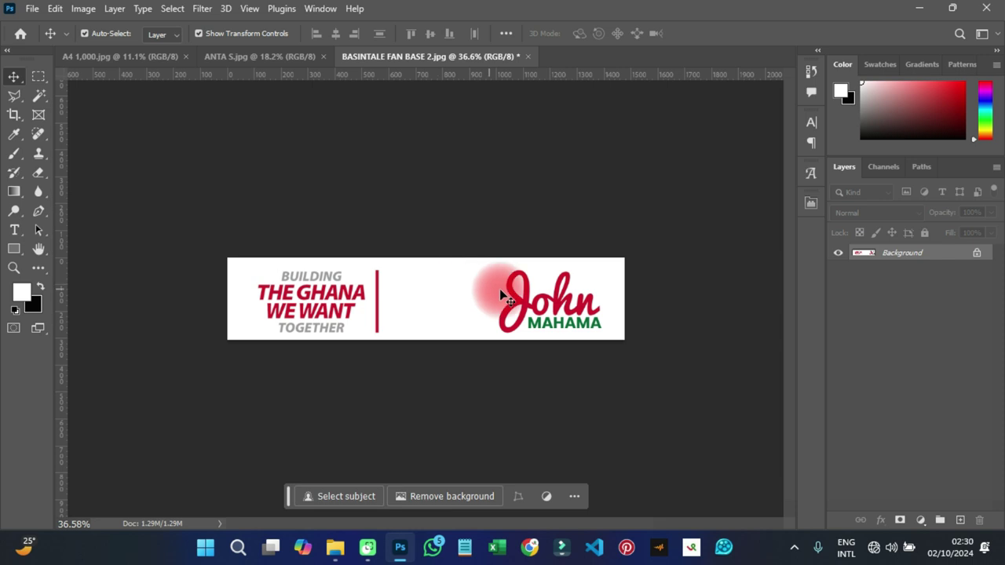
key(ctrl+plus)
key(ctrl+plus)
key(ctrl+minus)
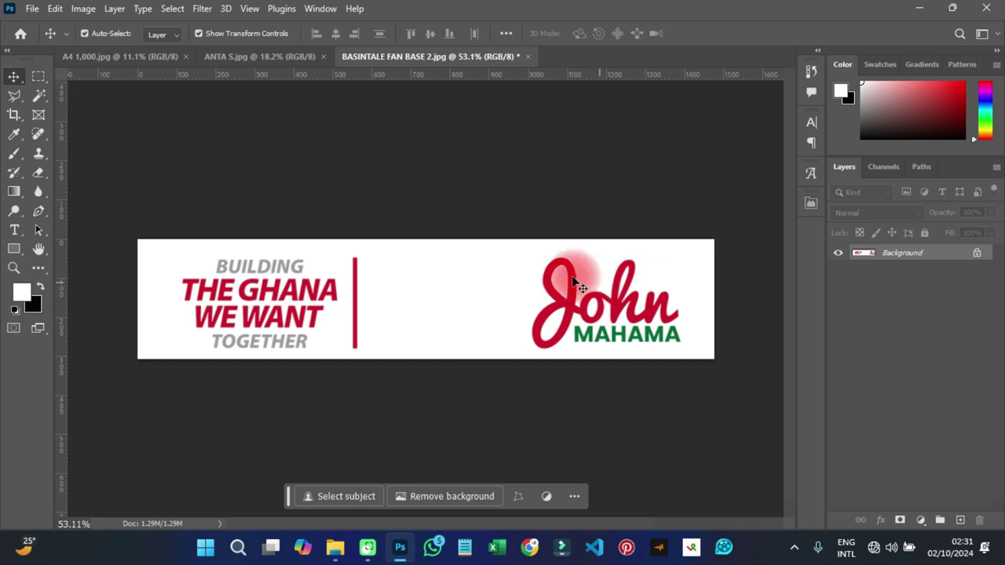
scroll(625, 311, up, 1)
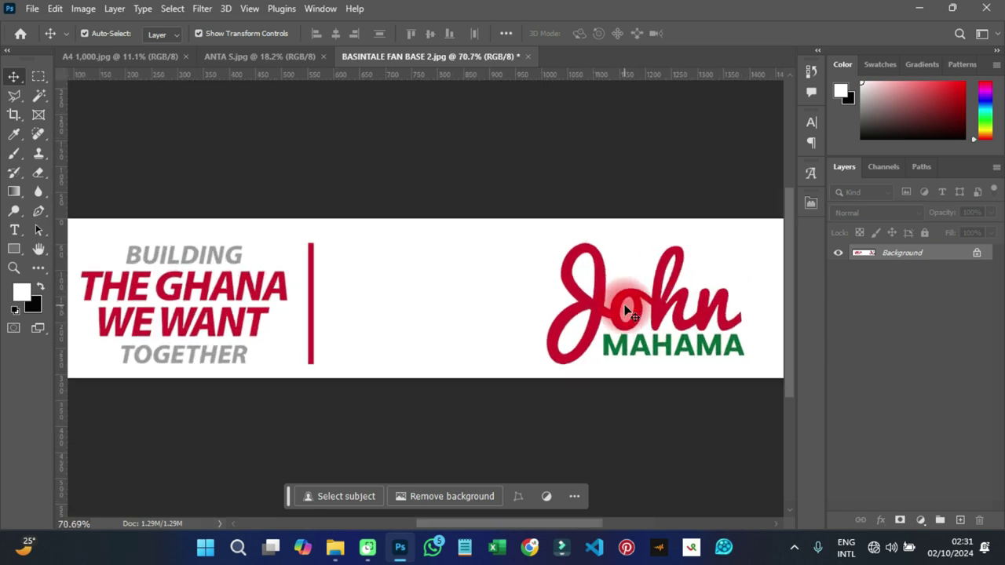
scroll(626, 311, down, 1)
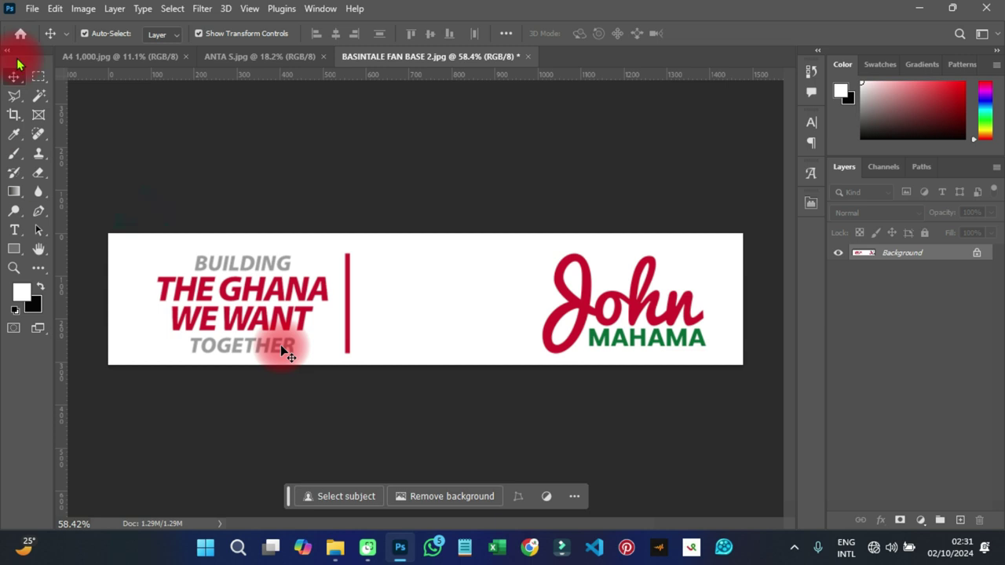
Create a new blank document with a white background
click(30, 9)
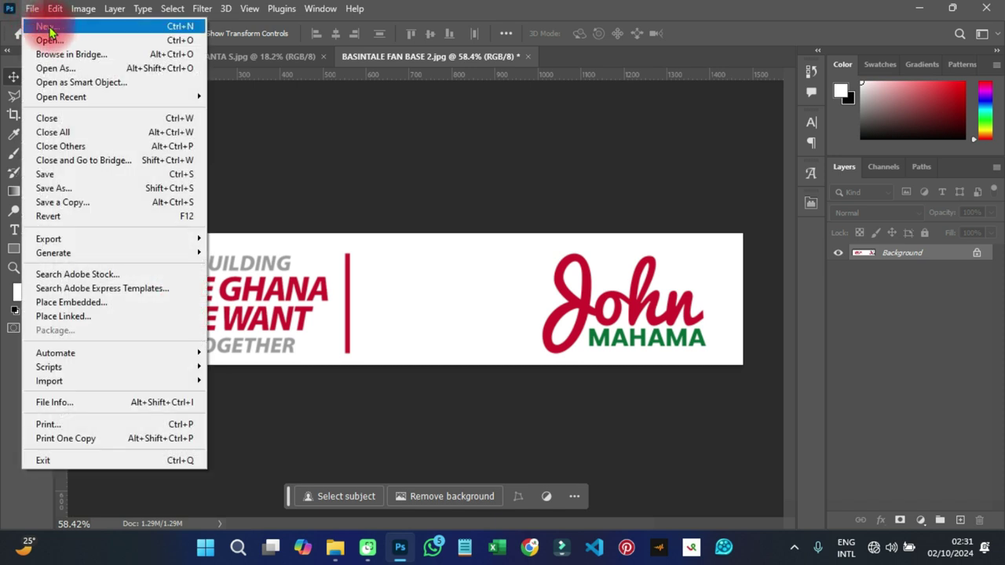
click(31, 9)
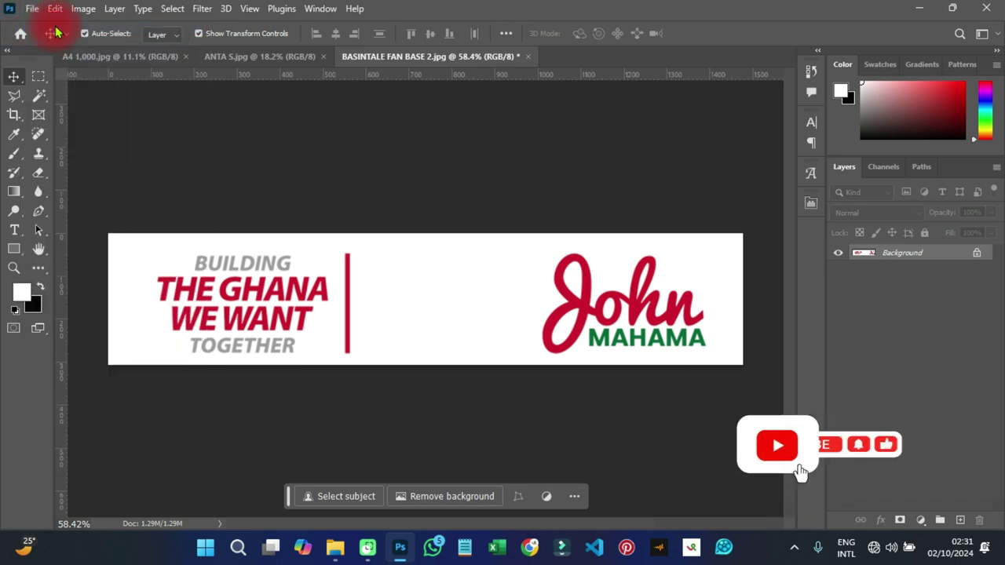
key(ctrl+n)
double_click(312, 157)
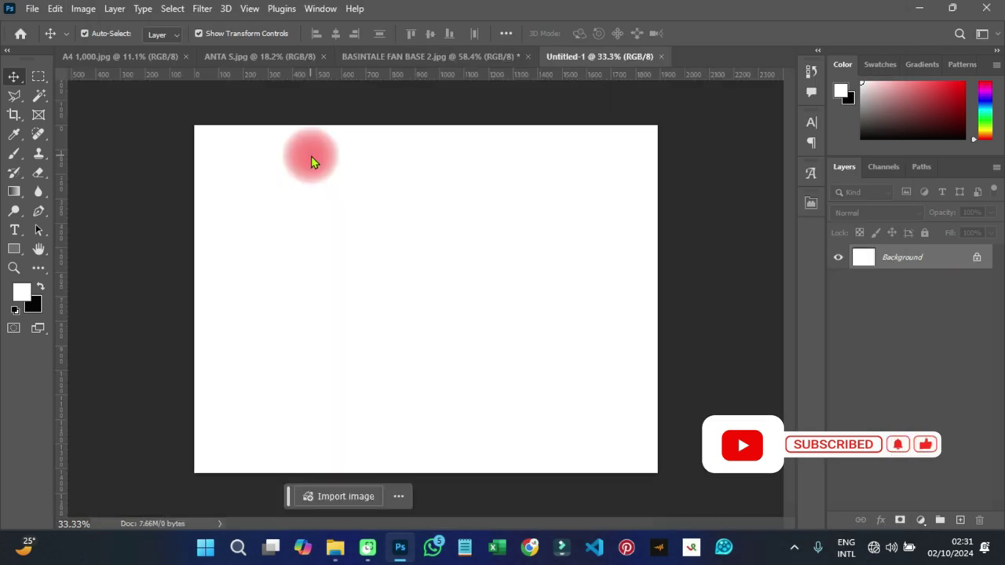
Copy the cropped banner artwork into the upper part of the new document and enlarge it to about 130%
click(445, 62)
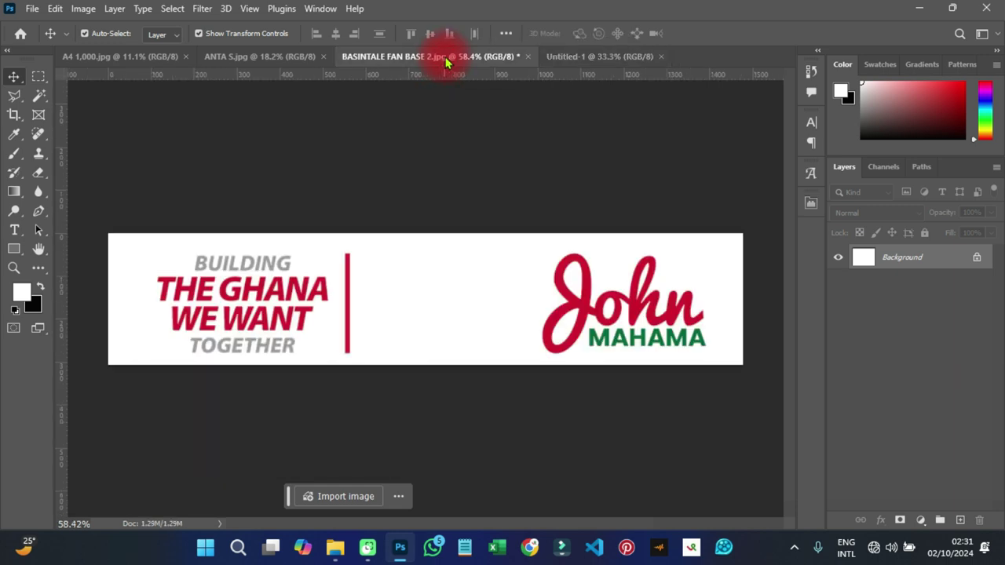
click(449, 263)
drag(577, 57, 426, 234)
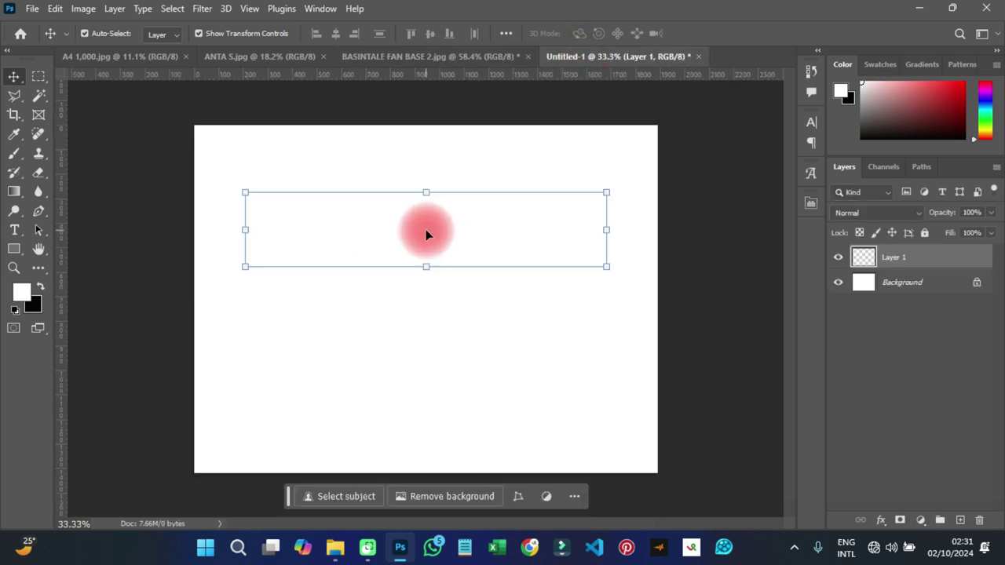
drag(426, 192, 414, 169)
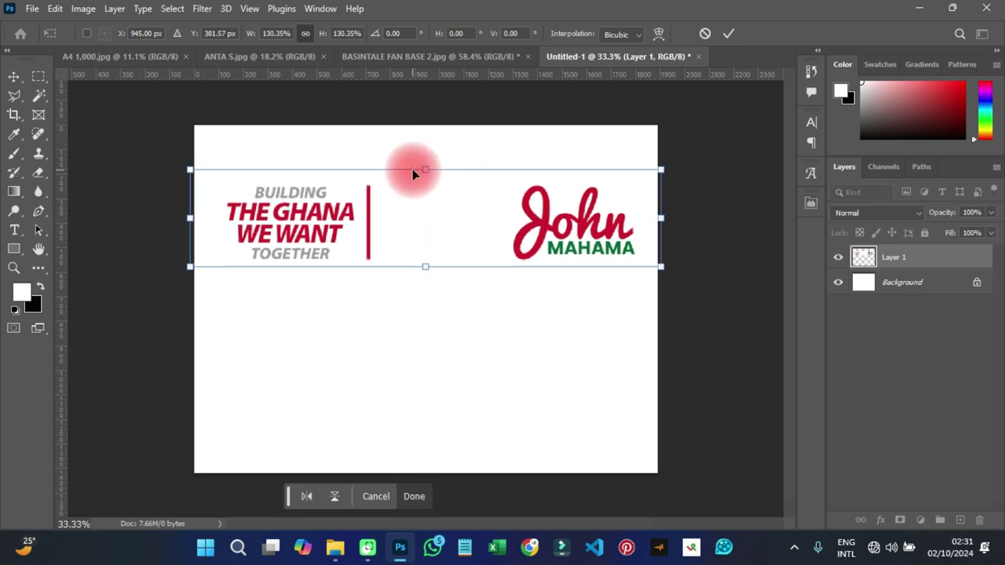
key(Return)
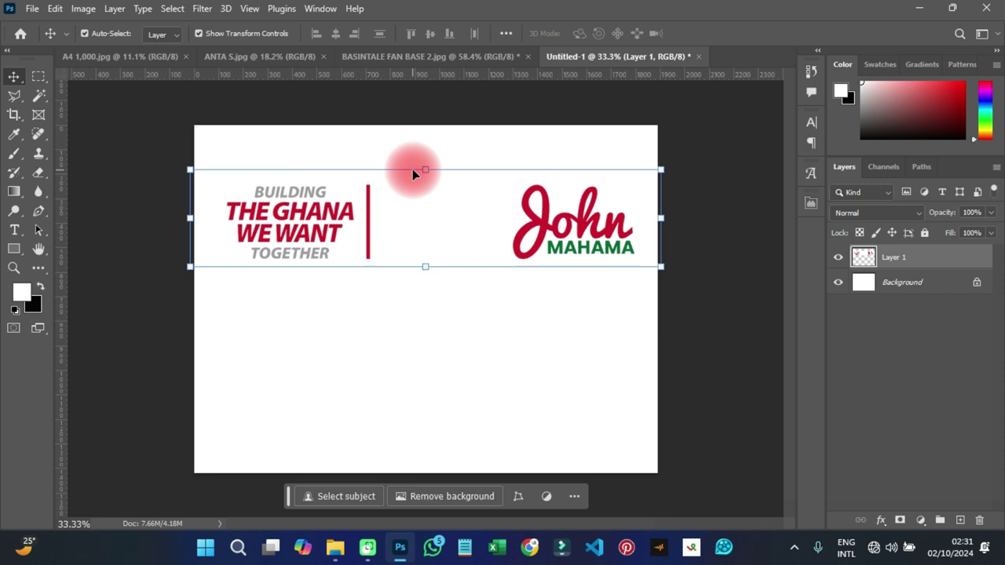
click(313, 325)
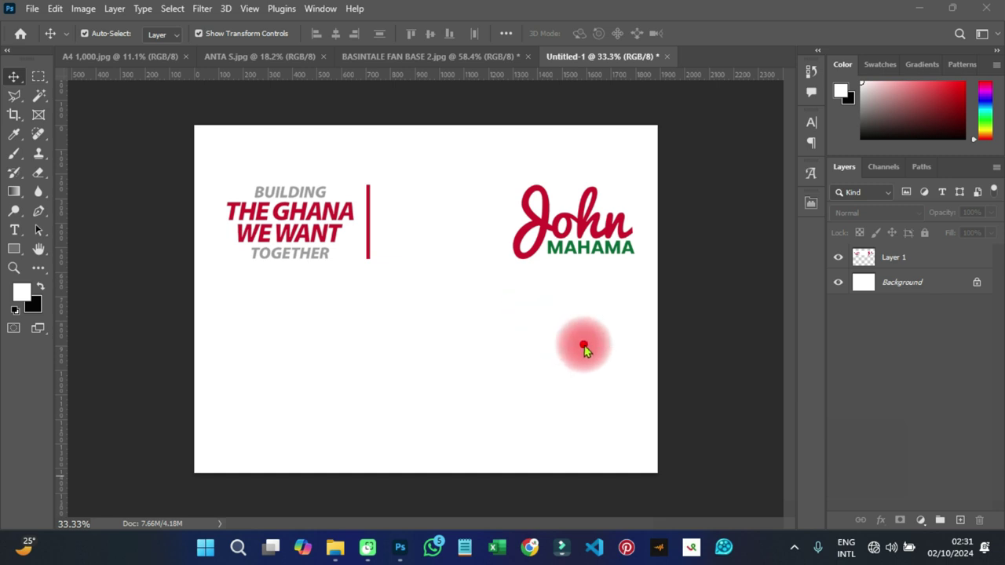
mouse_move(333, 174)
mouse_down()
mouse_move(316, 158)
mouse_move(261, 157)
mouse_move(217, 179)
mouse_move(238, 268)
mouse_move(364, 312)
mouse_move(403, 245)
mouse_move(397, 200)
mouse_move(320, 163)
mouse_up()
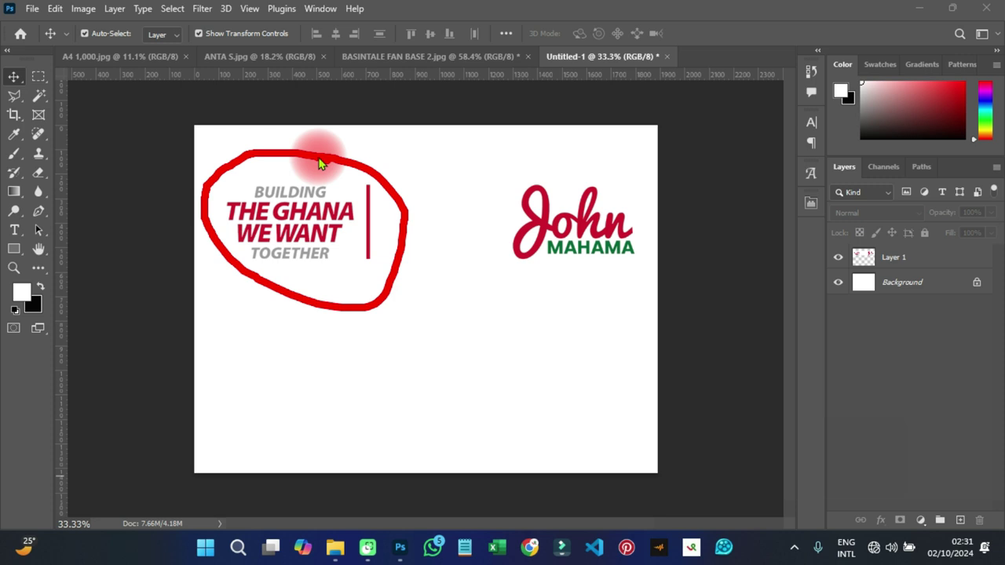
click(318, 157)
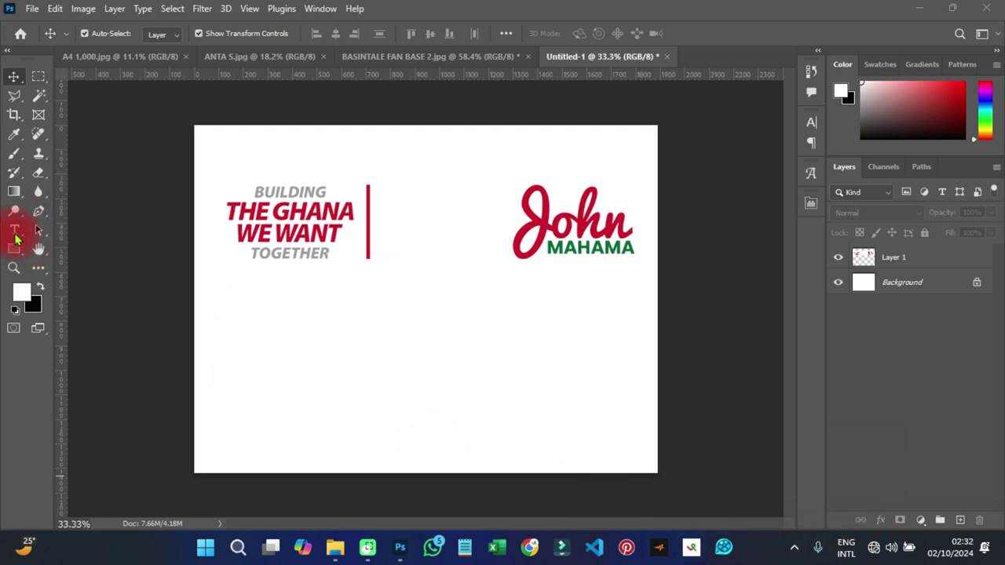
Set the Type tool's text colour to 333333
drag(15, 235, 99, 228)
click(588, 33)
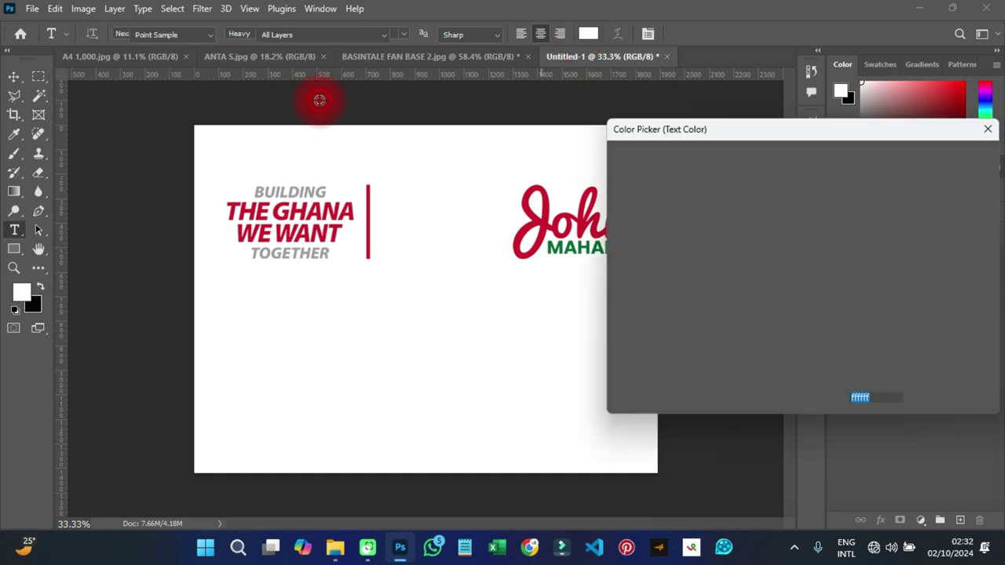
text(333333)
click(918, 159)
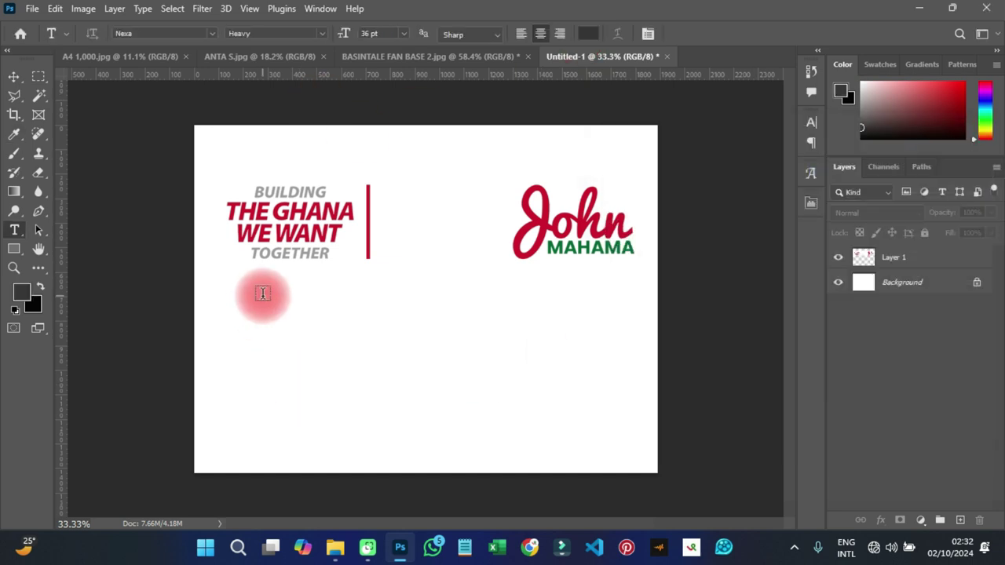
Add the text "BUILDING", "THE GHANA", "WE WANT" and "TOGETHER" on four lines below the reference slogan
click(263, 293)
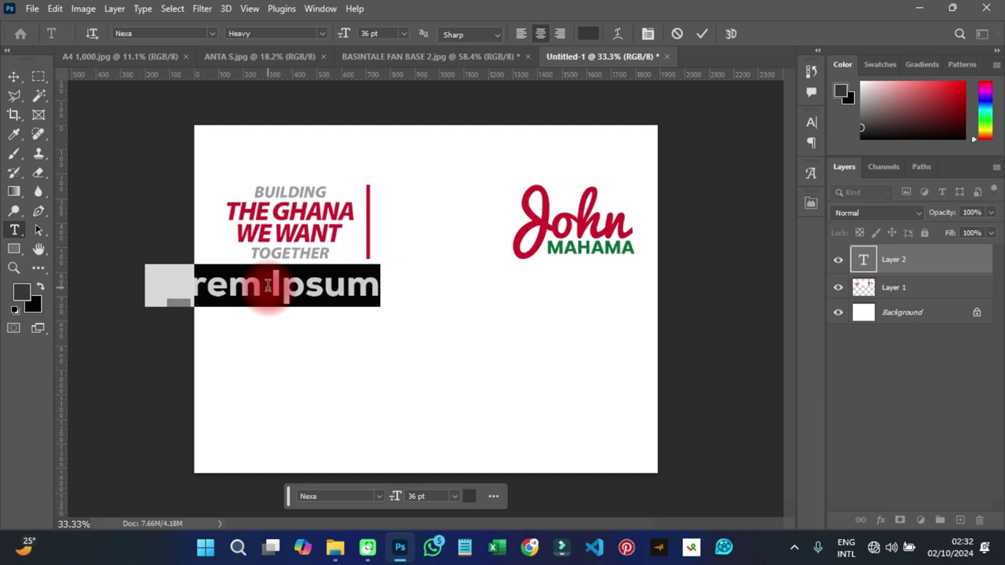
text(BU)
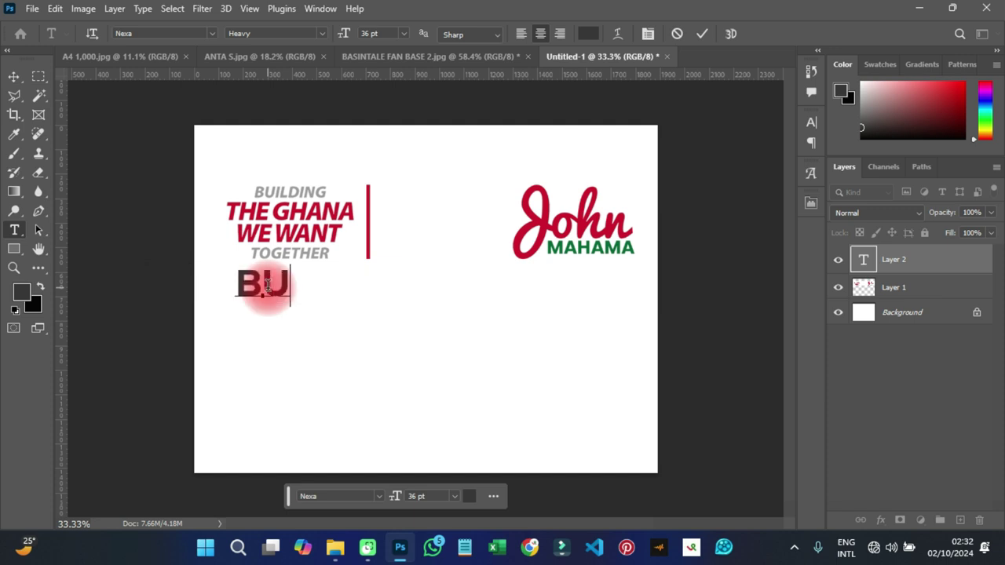
text(IL)
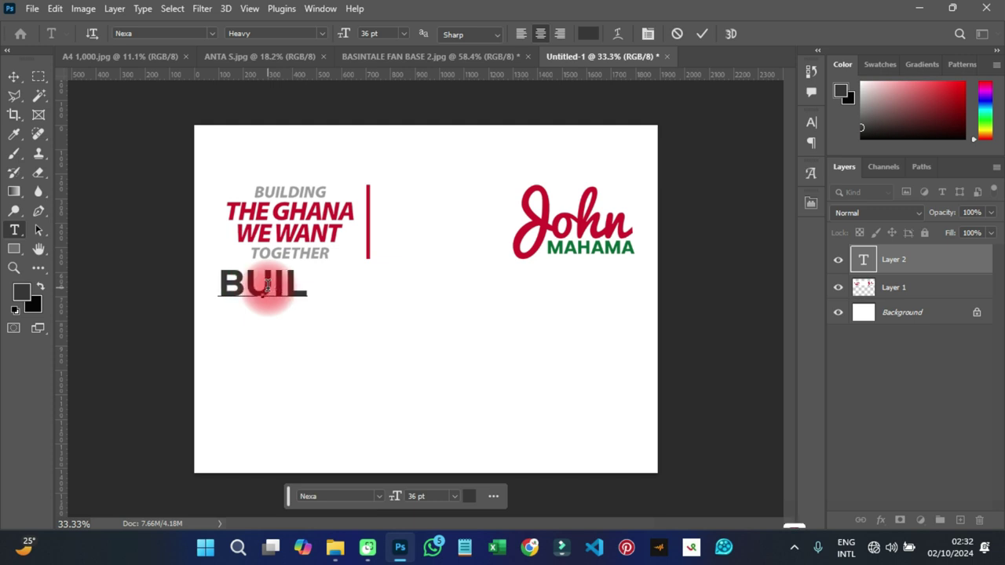
text(DING)
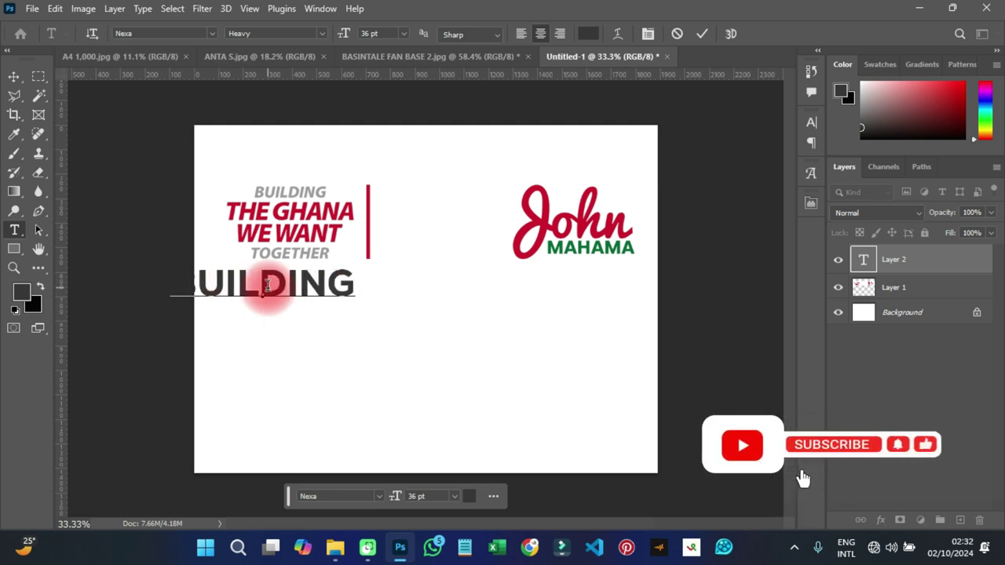
key(Return)
text(THE )
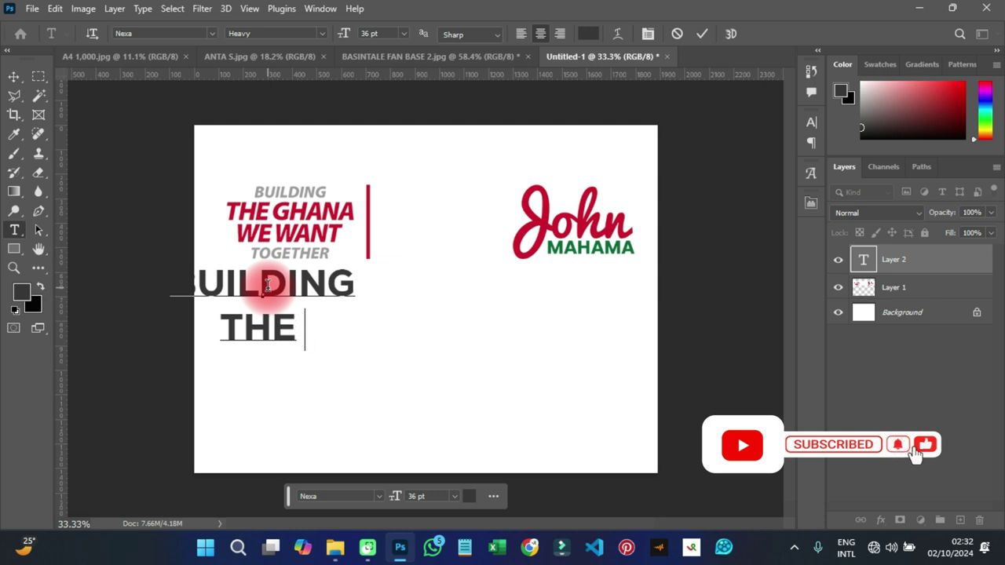
text(GHANA)
text(WE WANT)
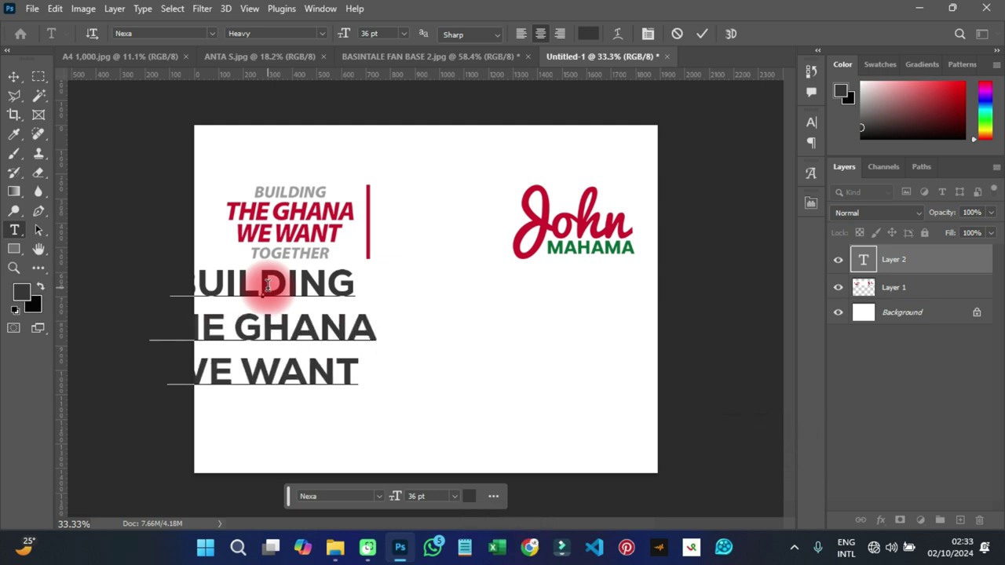
key(Return)
text(TO)
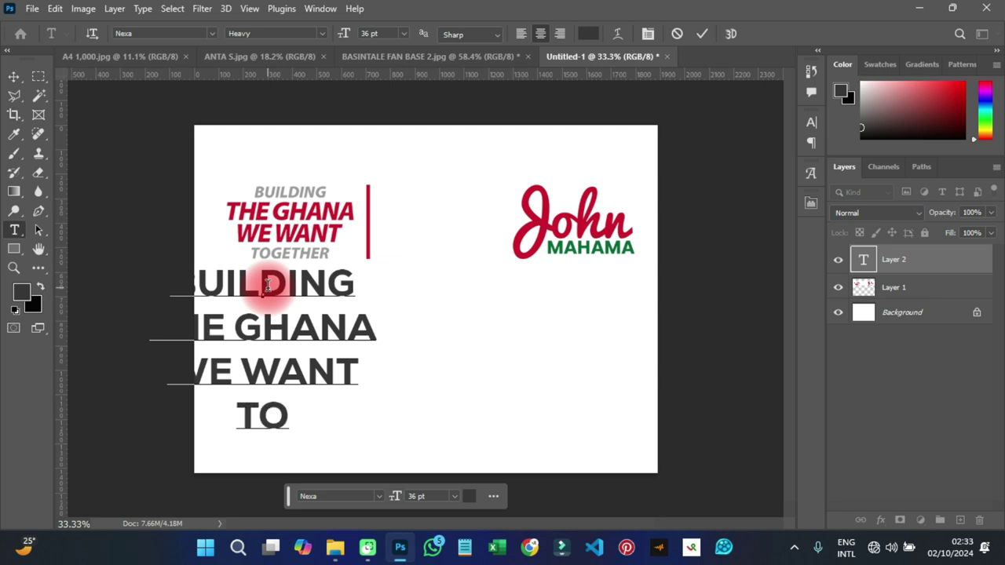
text(GETH)
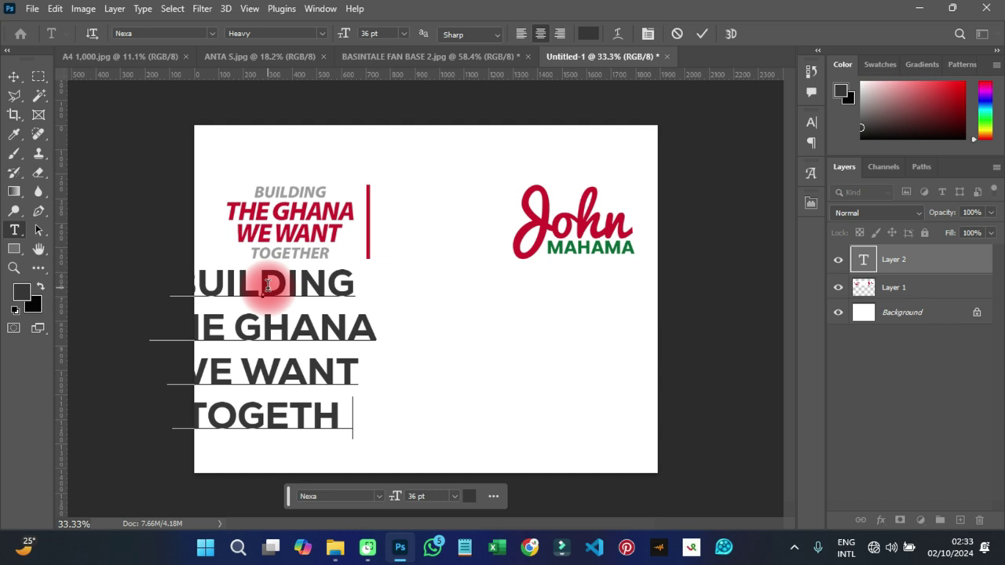
key(BackSpace)
text(ER)
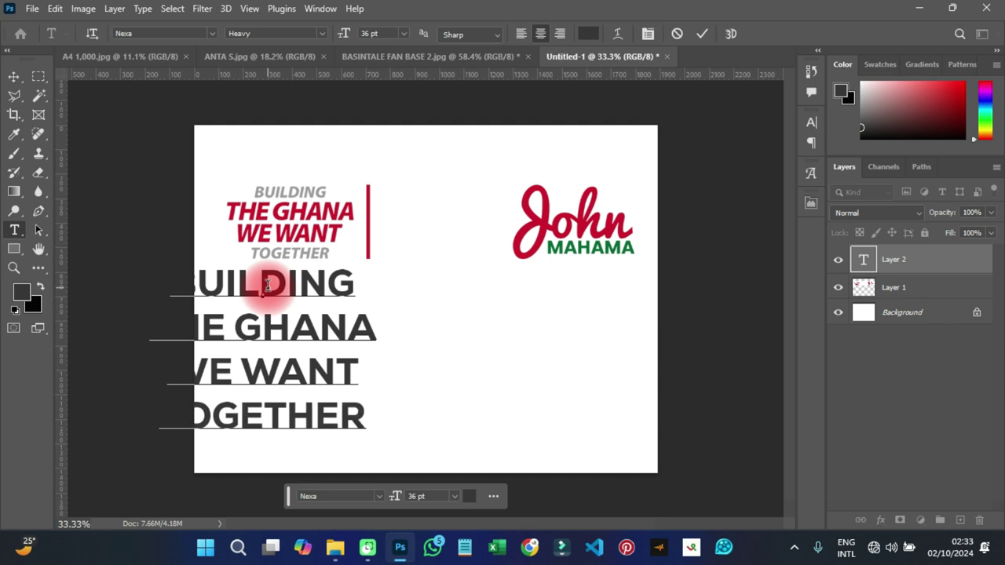
Move the four-line text block fully onto the page, just below the reference slogan
click(8, 79)
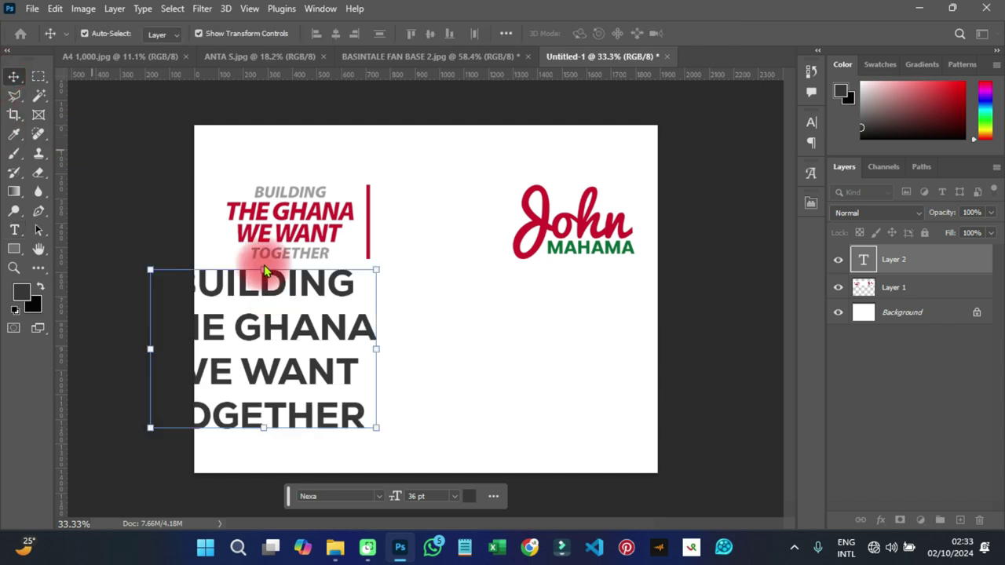
drag(309, 284, 367, 296)
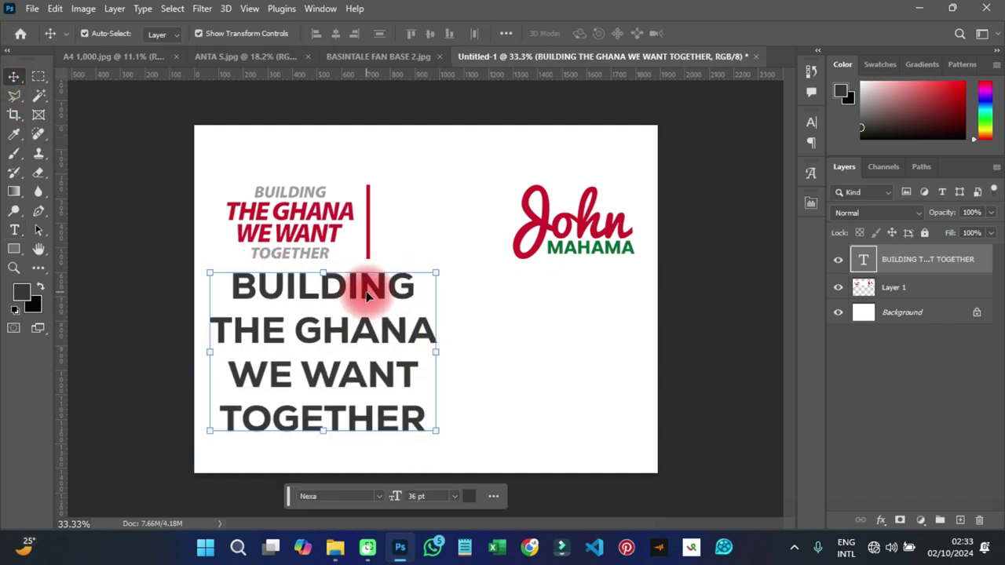
click(320, 407)
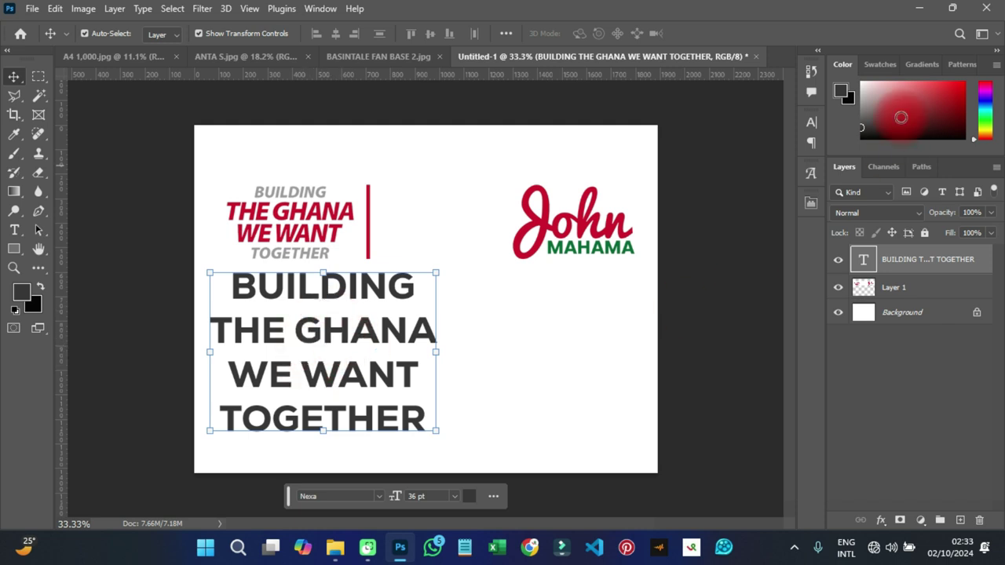
Set the font of the four-line text block to Poppins Black
click(811, 124)
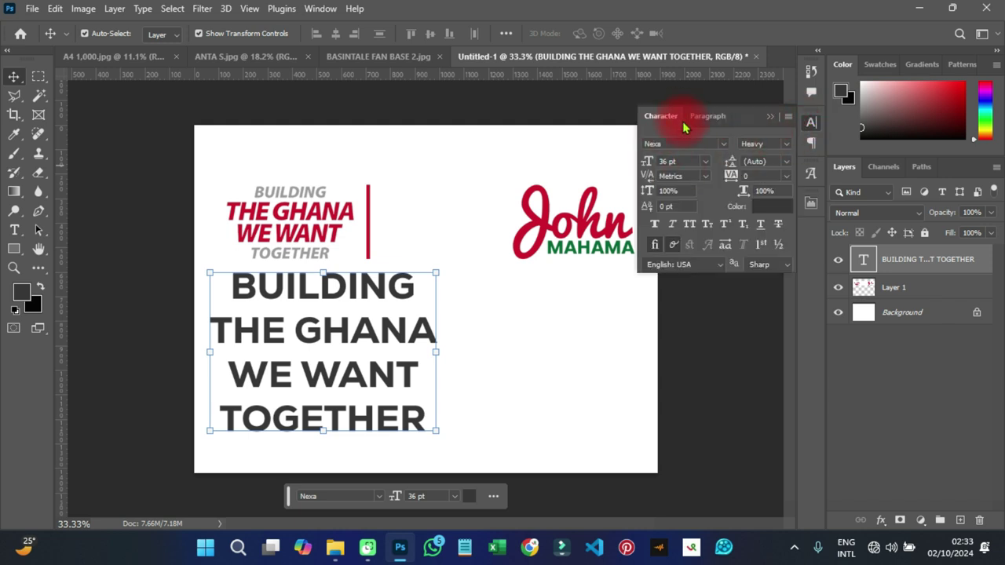
click(725, 145)
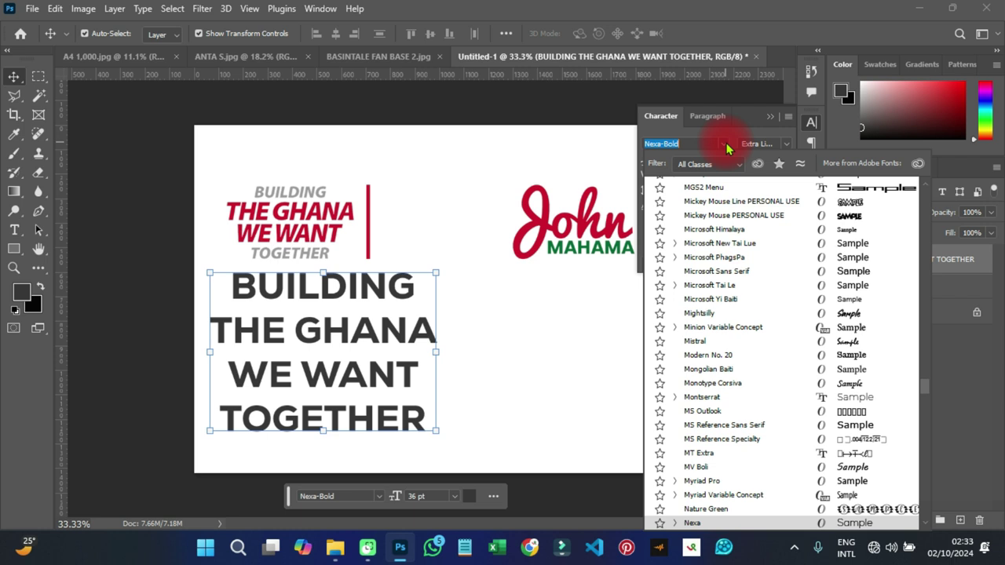
text(POPP)
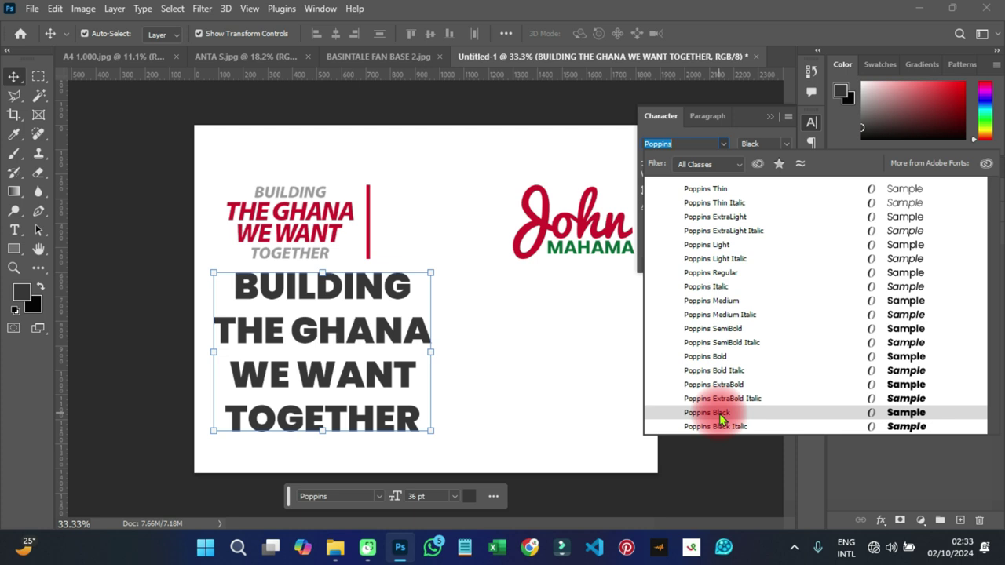
click(721, 414)
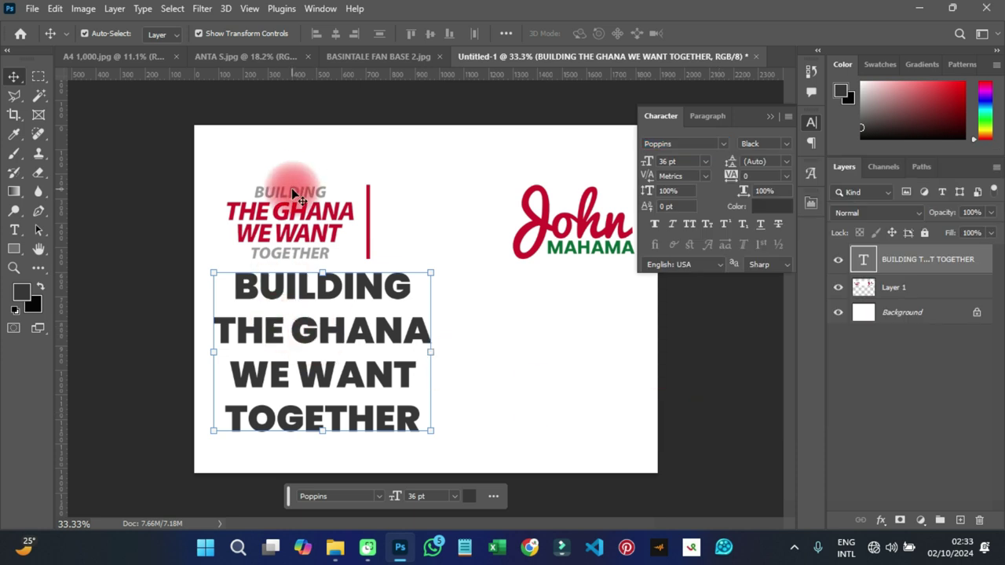
Recolour the word "BUILDING" in the text block with the grey 999999 sampled from the reference slogan
click(13, 229)
click(241, 286)
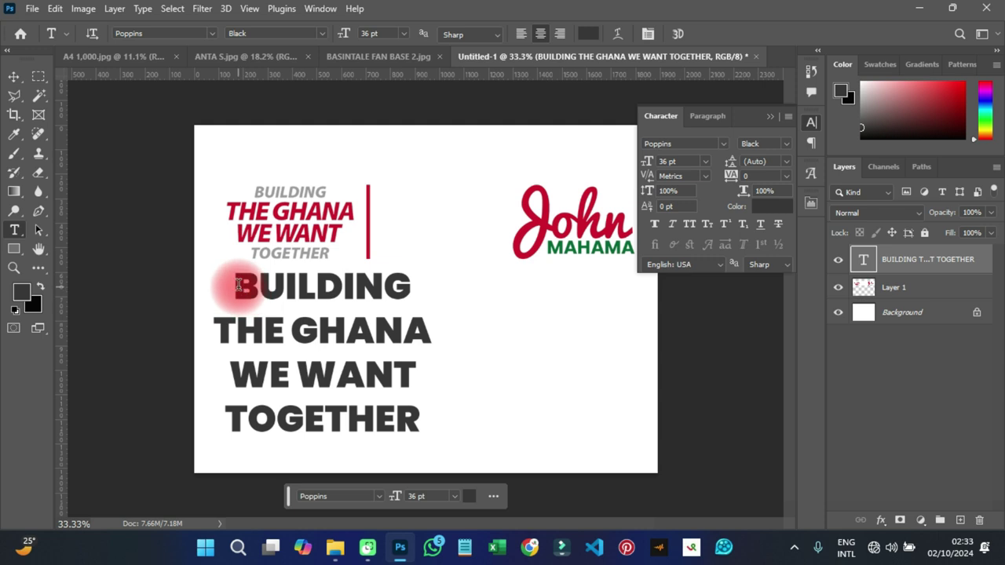
drag(239, 285, 466, 282)
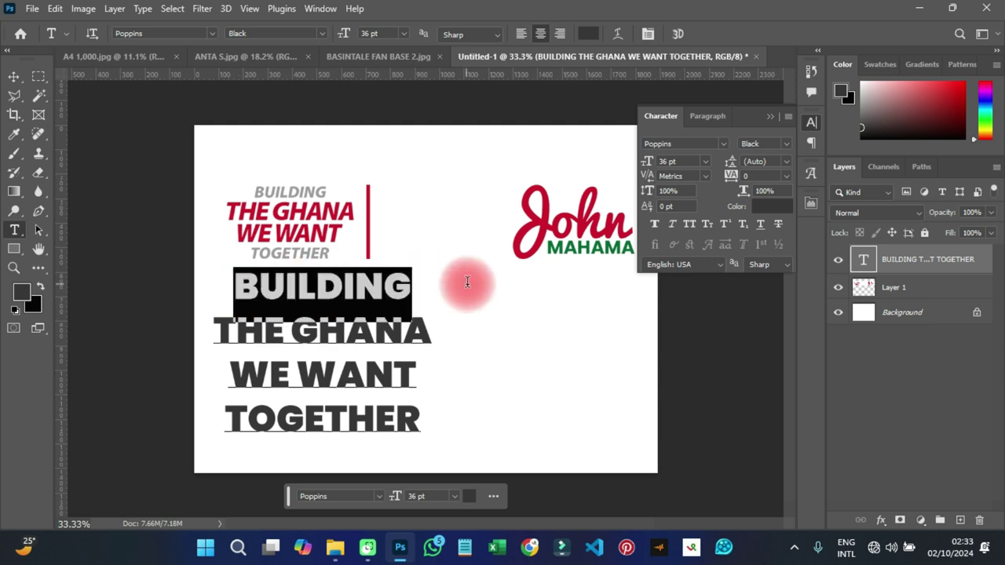
click(773, 205)
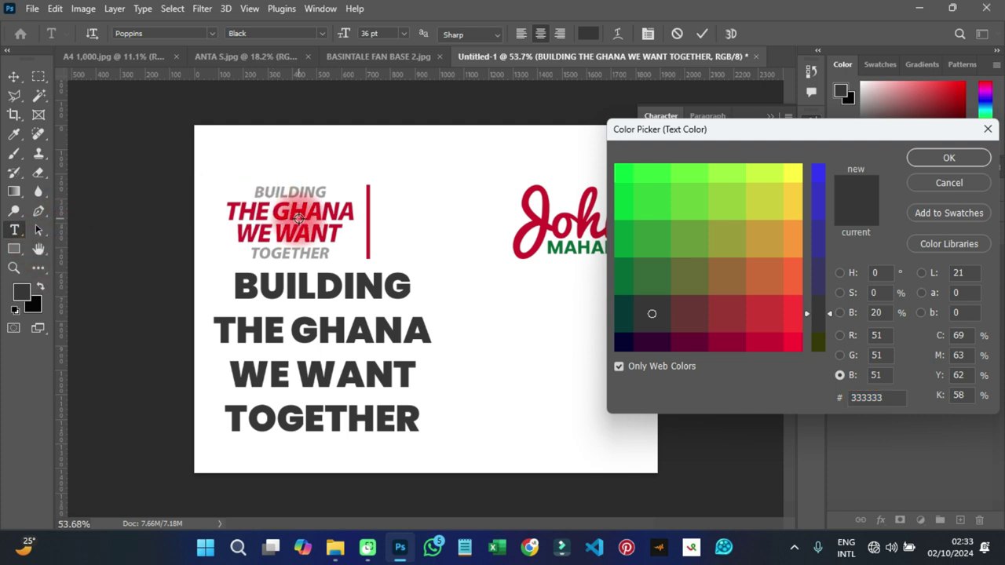
scroll(290, 176, up, 3)
scroll(300, 169, up, 1)
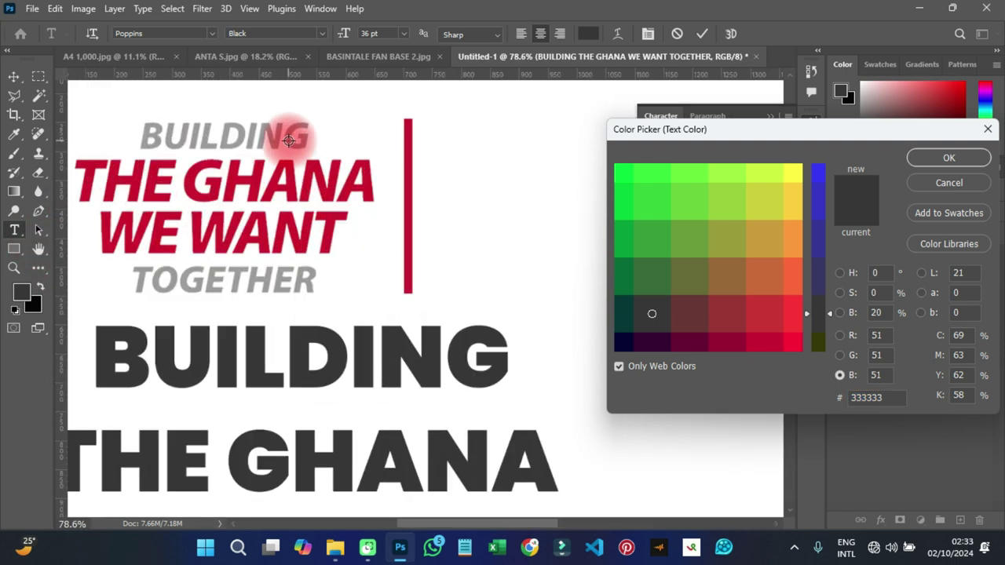
click(289, 139)
click(947, 157)
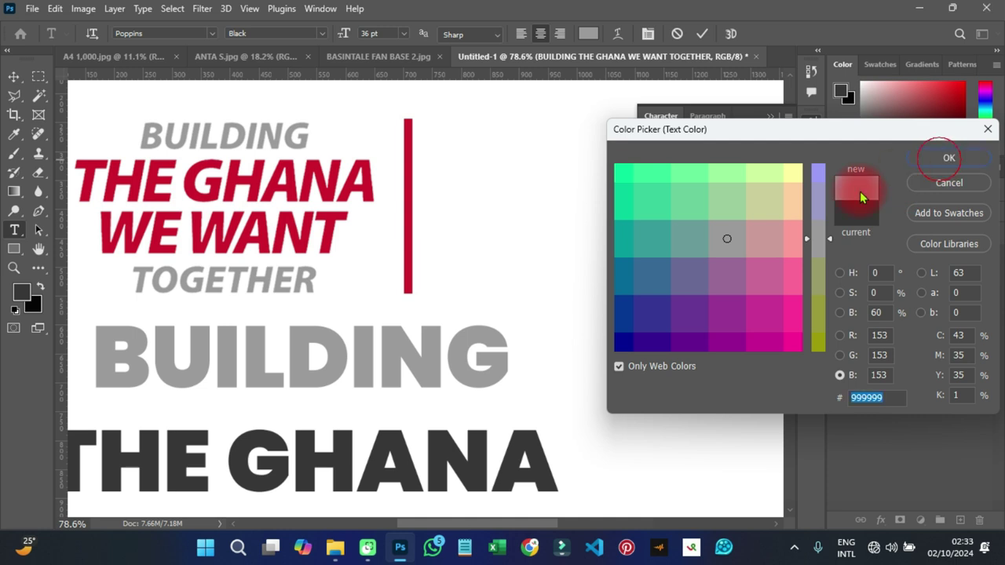
Recolour the word "TOGETHER" with the same grey 999999, sampled from the recoloured "BUILDING" line
scroll(416, 300, down, 2)
scroll(422, 318, down, 1)
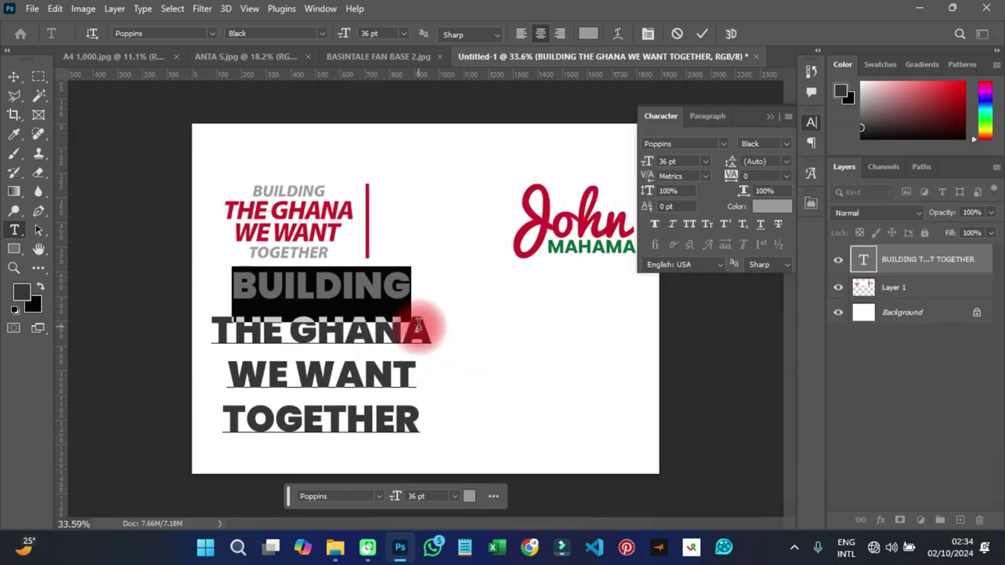
drag(420, 424, 223, 426)
click(778, 225)
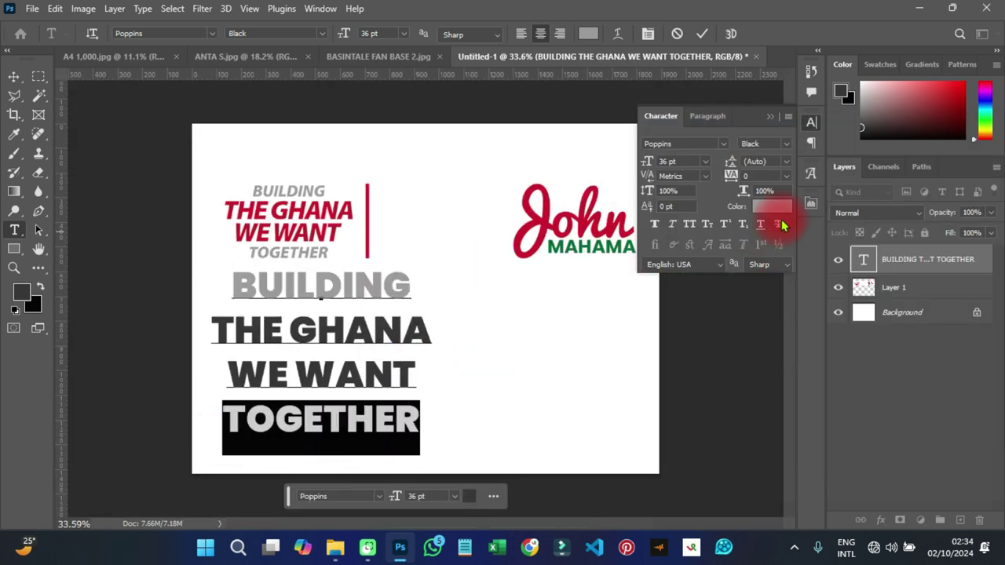
click(766, 207)
click(318, 277)
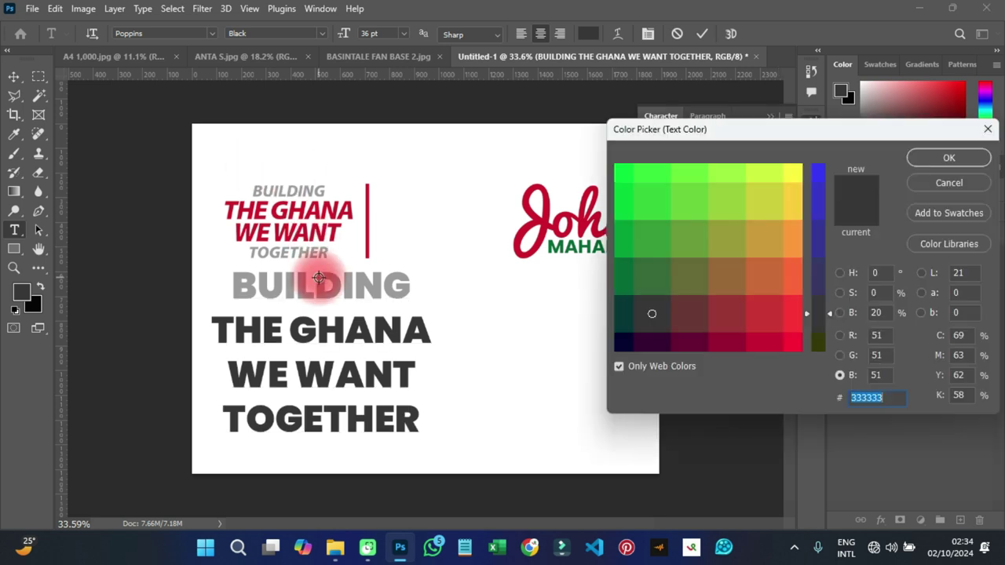
click(949, 157)
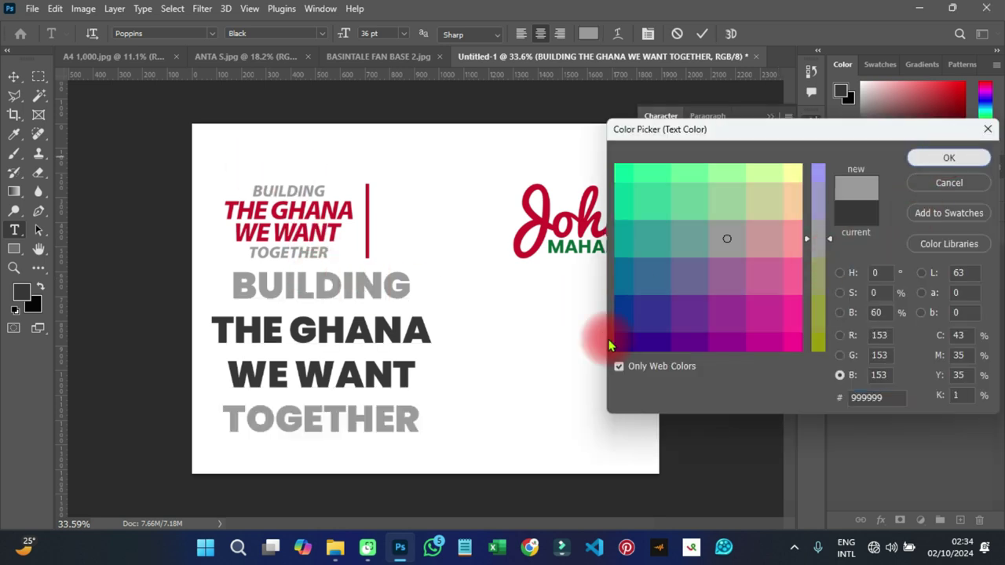
Give the "THE GHANA" and "WE WANT" lines the red cc0033 and the Black Italic style
drag(414, 369, 193, 325)
click(770, 206)
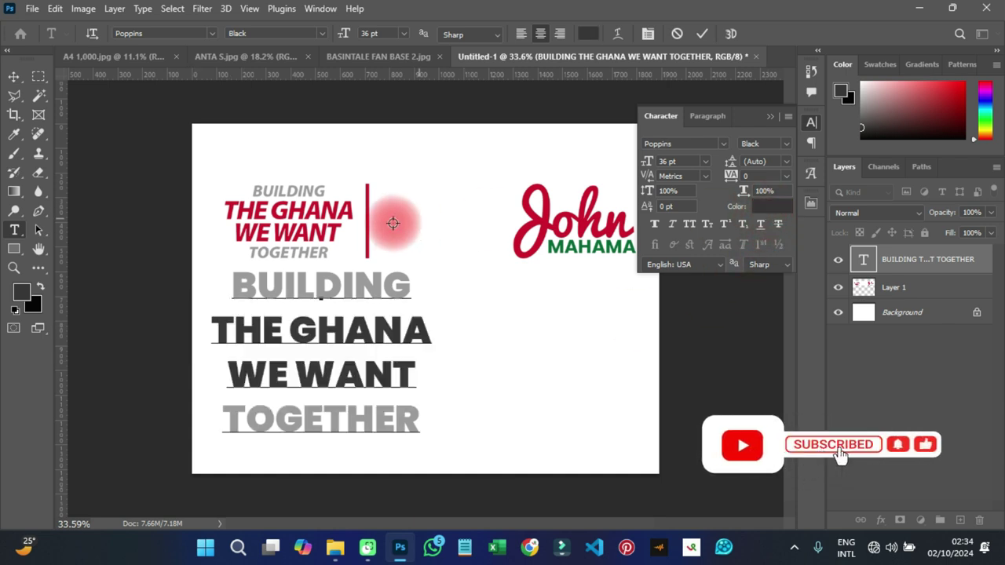
text(cc0033)
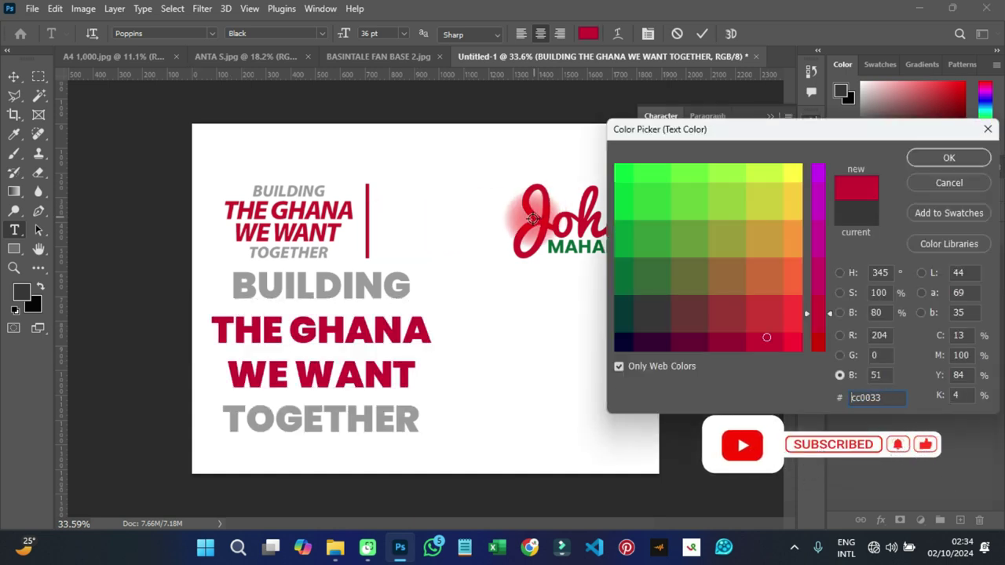
click(925, 160)
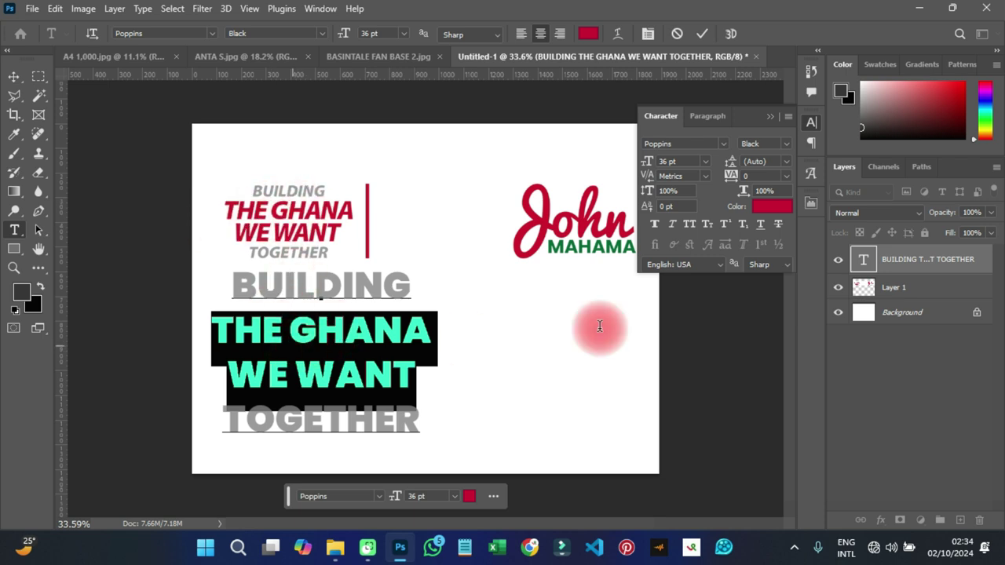
click(786, 145)
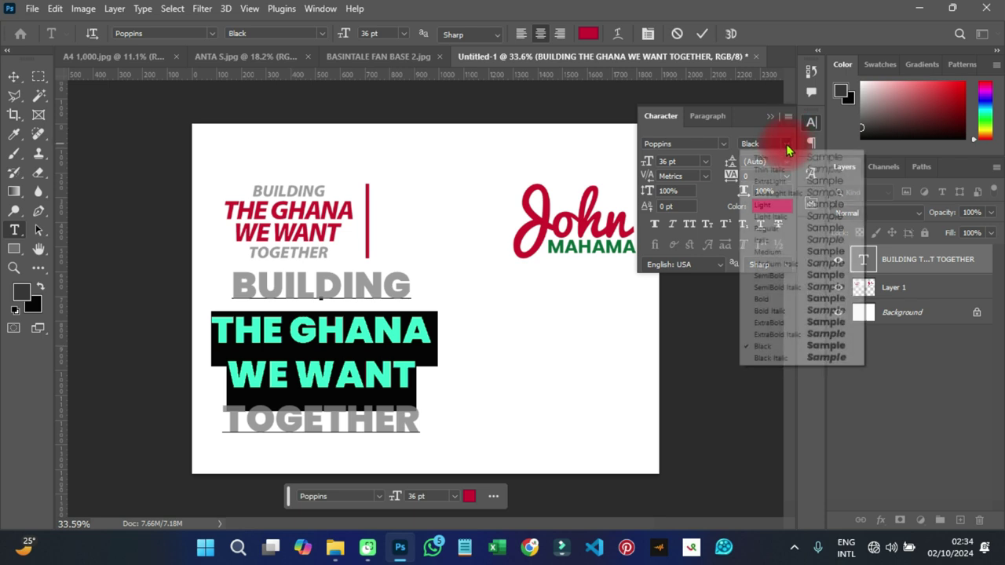
click(760, 358)
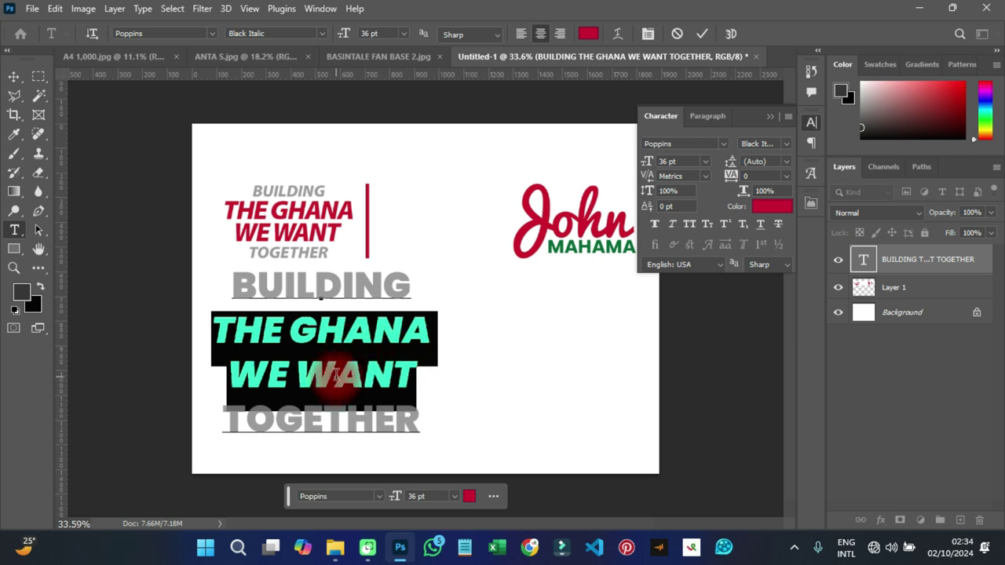
Set the grey "TOGETHER" and "BUILDING" lines to the Bold Italic style
drag(411, 421, 190, 283)
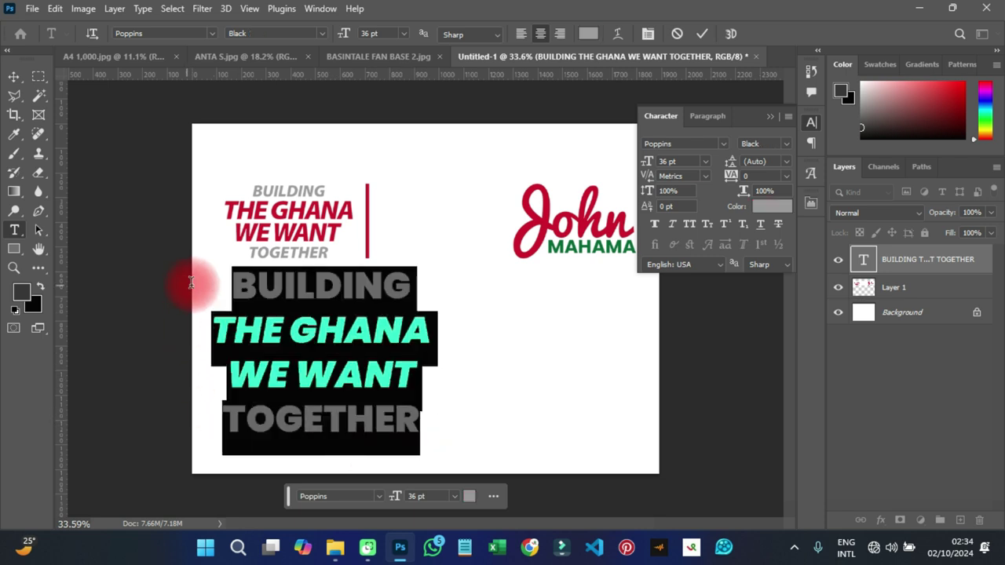
drag(424, 425, 202, 415)
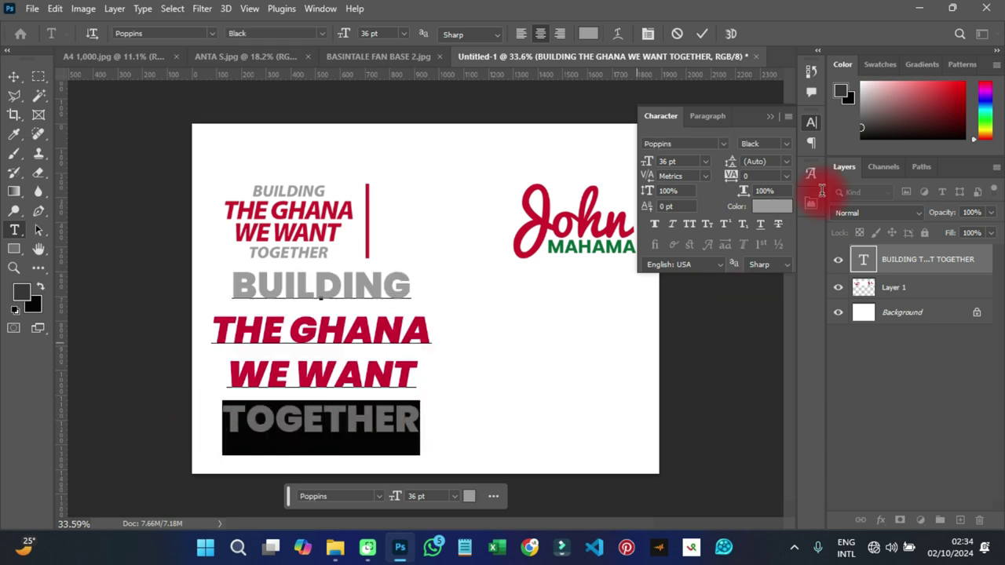
click(788, 146)
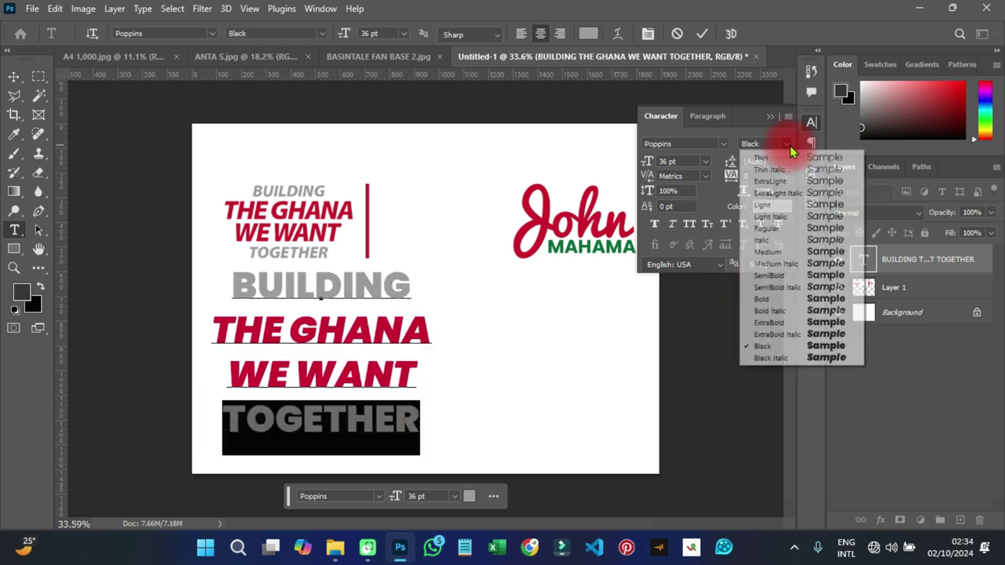
click(778, 314)
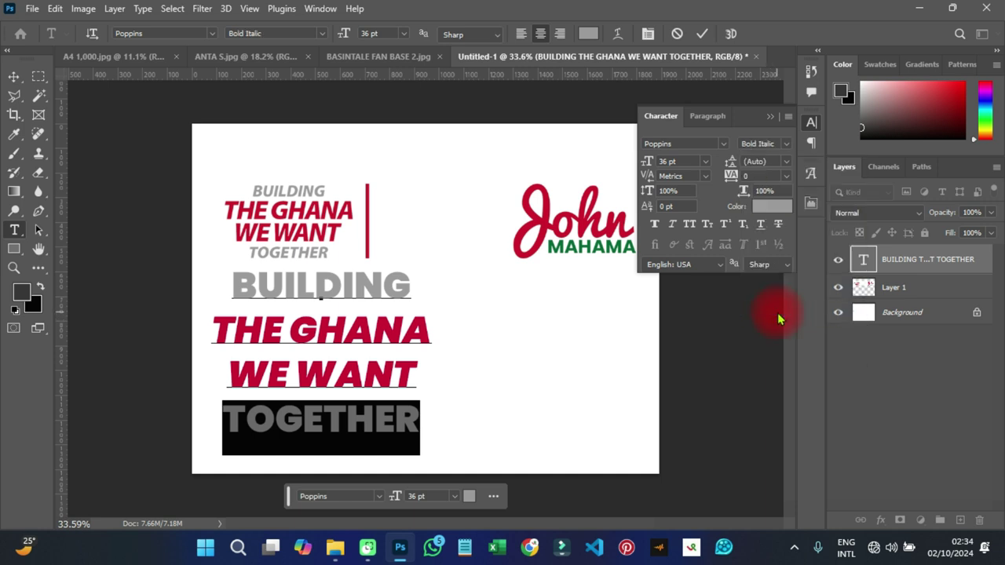
drag(416, 286, 227, 280)
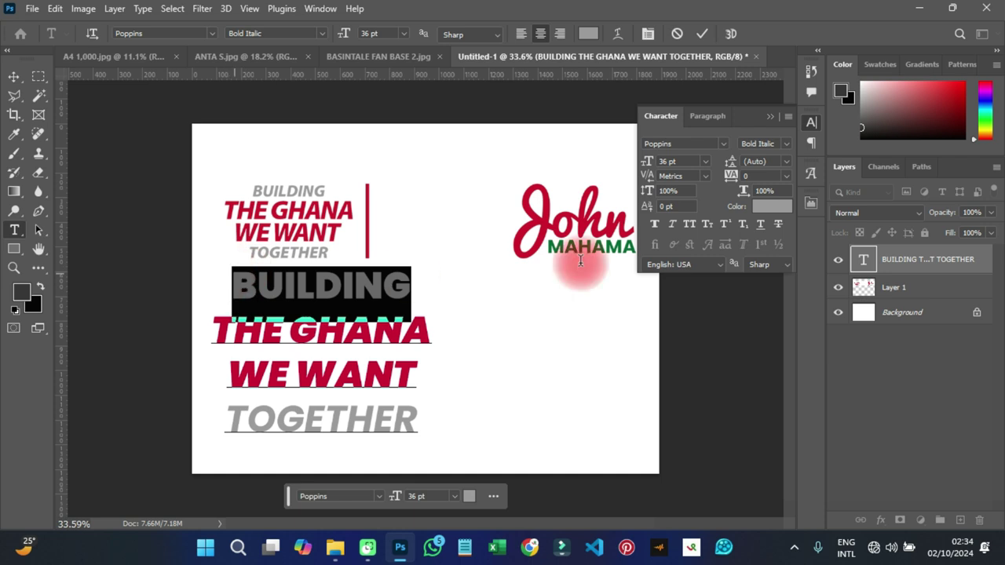
click(788, 144)
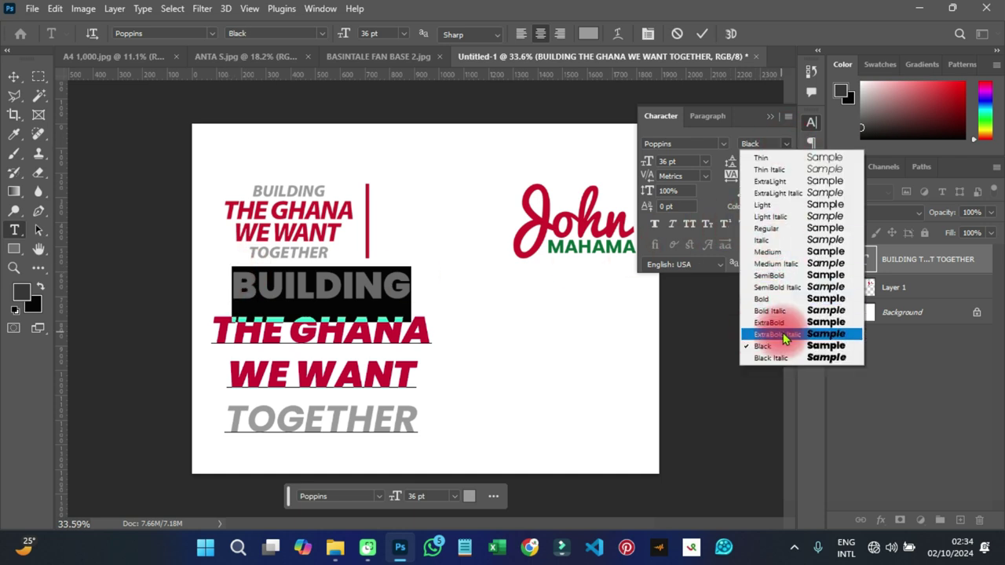
click(774, 311)
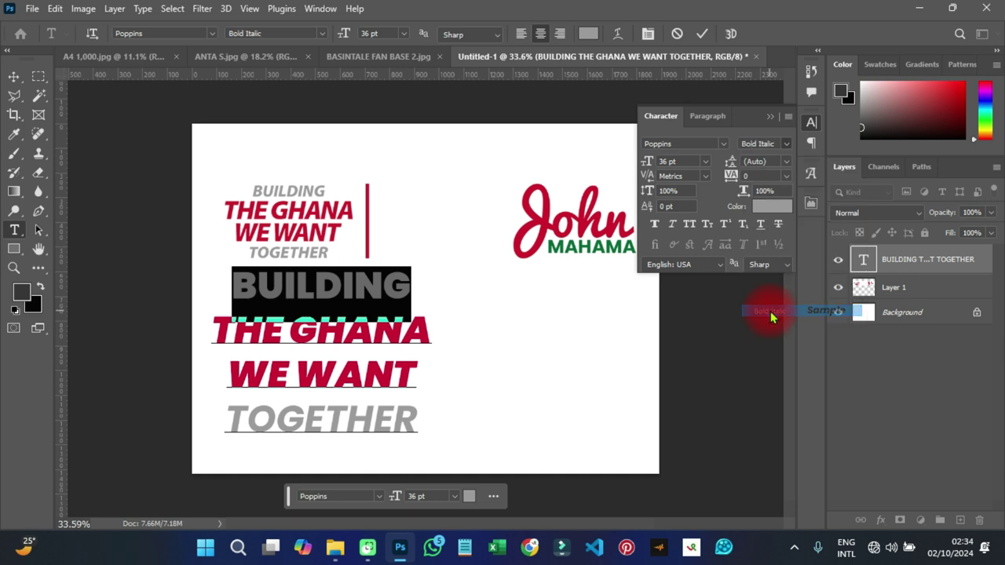
Tighten the leading of the whole four-line text block to 30 pt
click(14, 76)
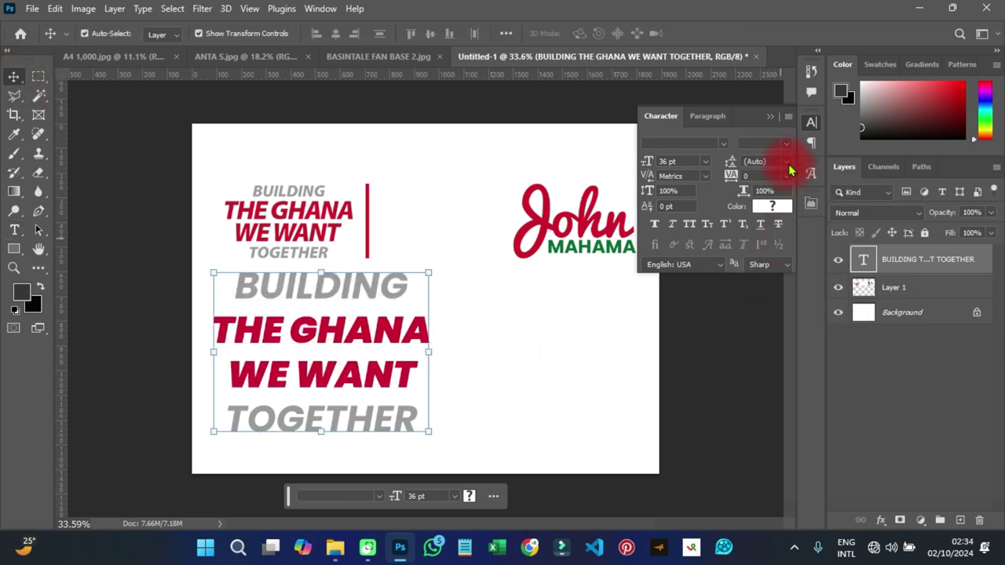
click(787, 162)
click(763, 309)
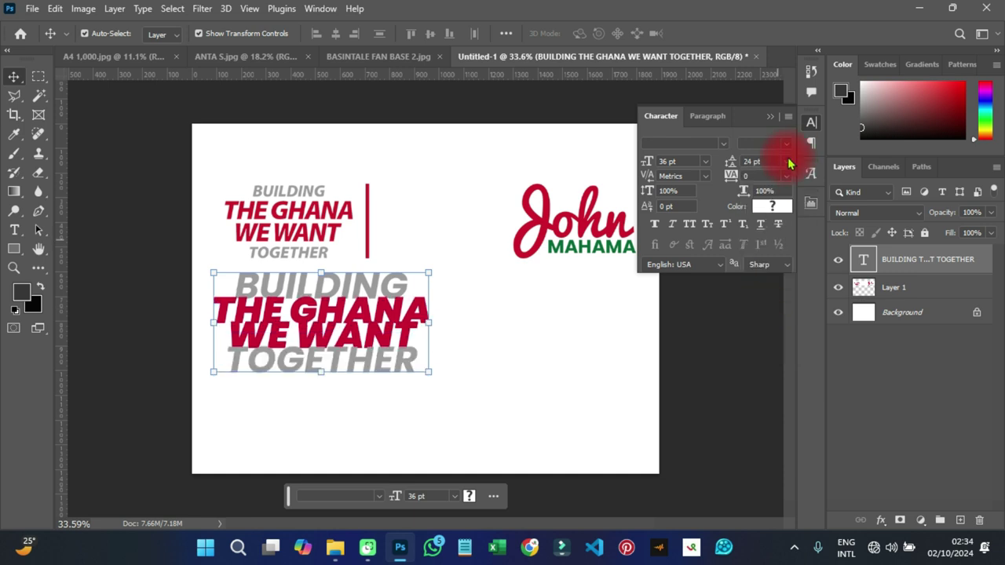
click(790, 163)
click(755, 320)
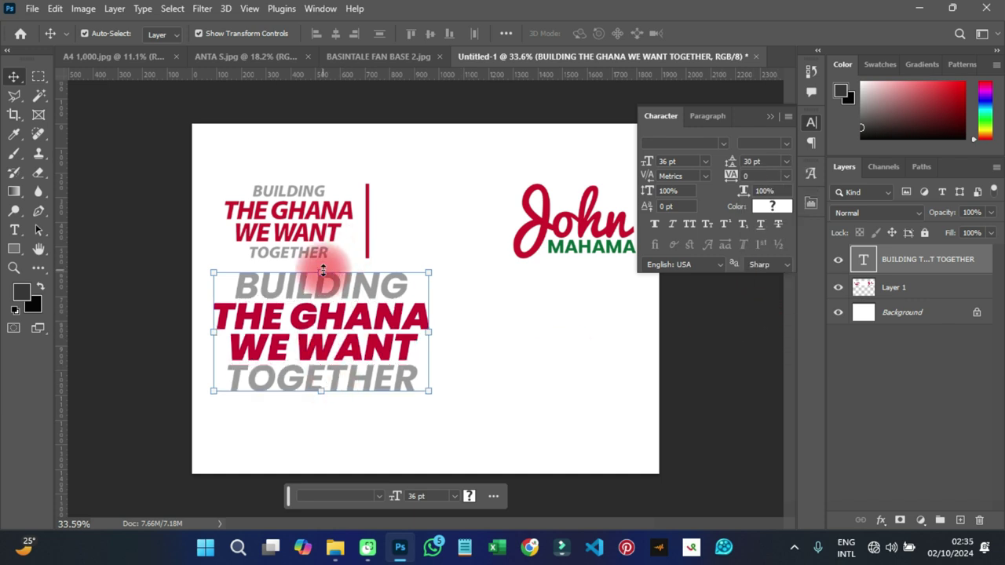
Scale the text block down to about 67% and position it just below the reference slogan
key(ctrl+t)
drag(321, 267, 328, 314)
drag(333, 364, 311, 326)
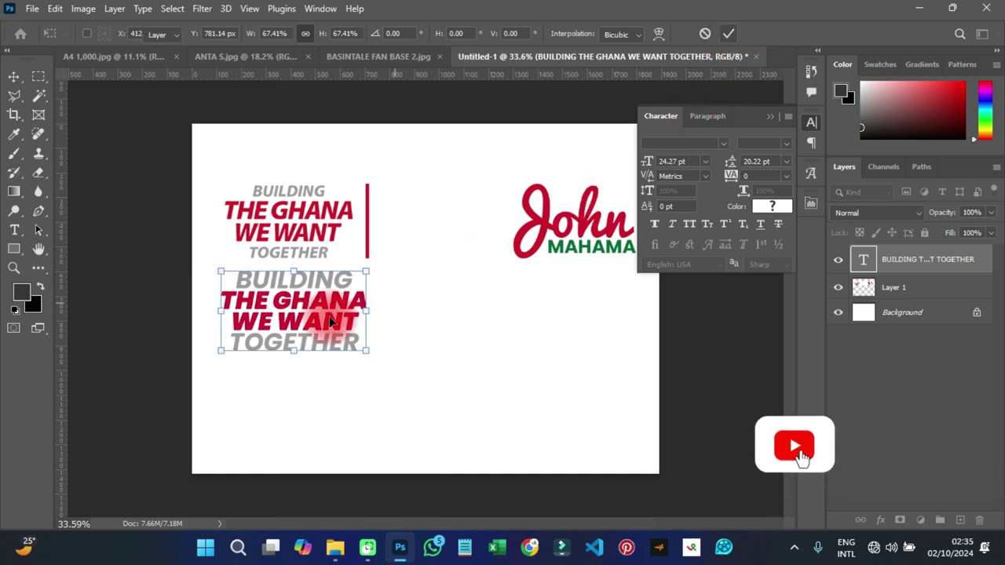
key(Return)
drag(303, 321, 311, 322)
Enlarge the "THE GHANA" and "WE WANT" lines to 30 pt and shift the text block slightly down
click(15, 230)
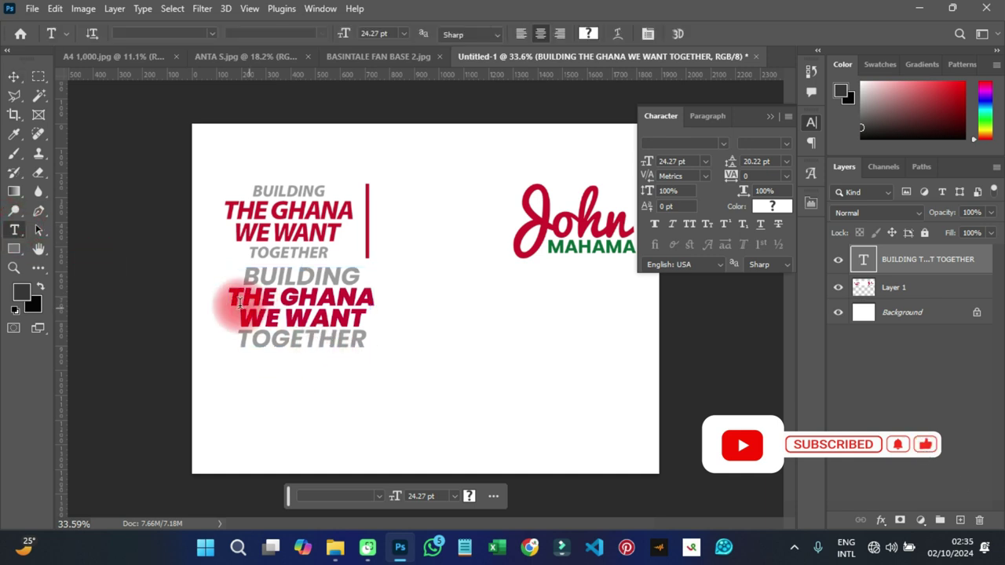
drag(228, 297, 382, 304)
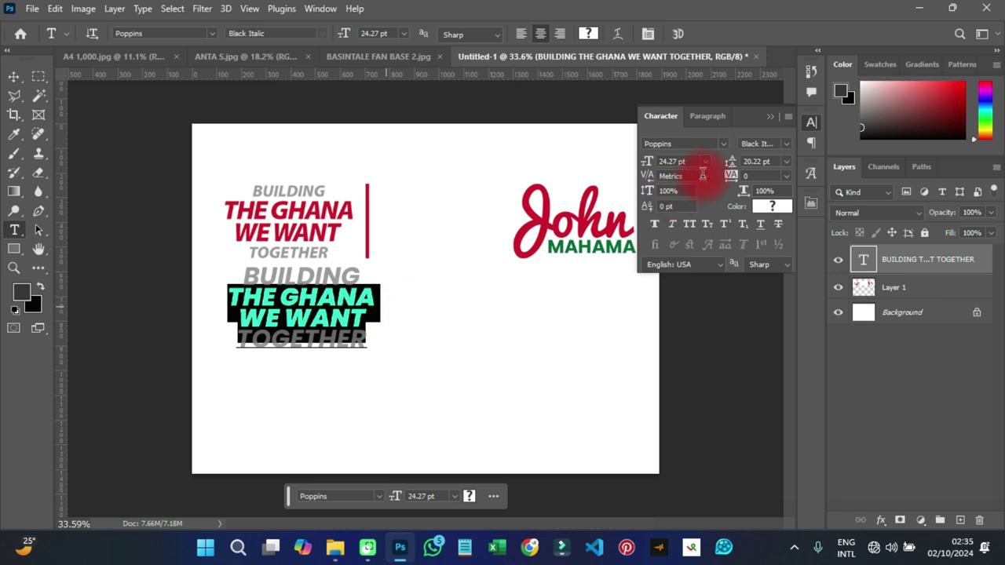
click(706, 163)
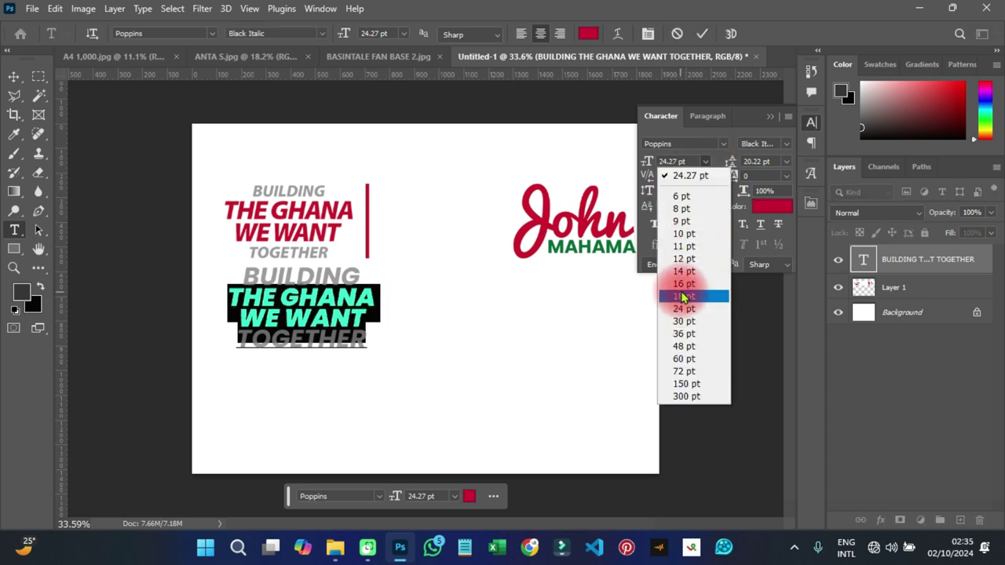
click(688, 321)
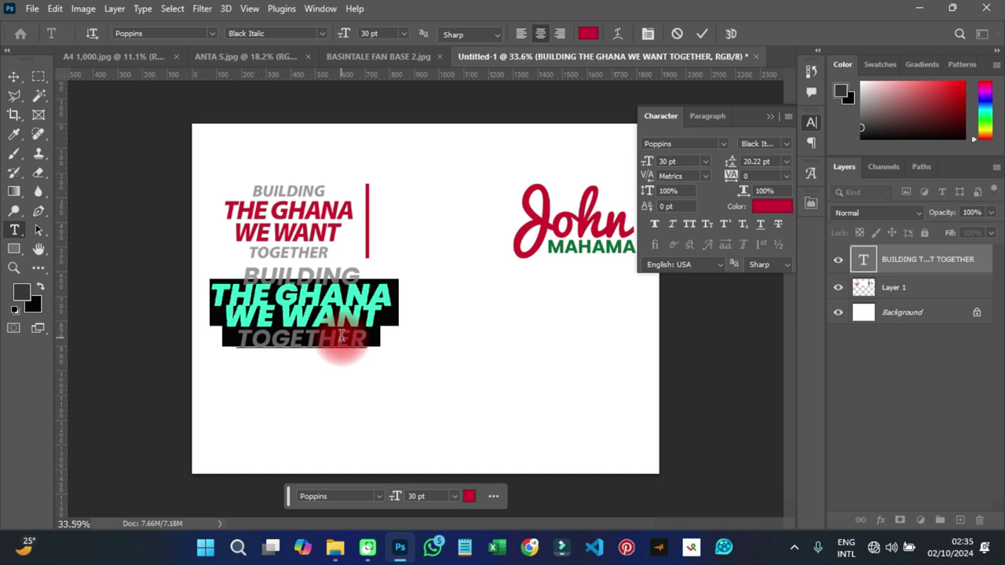
click(14, 76)
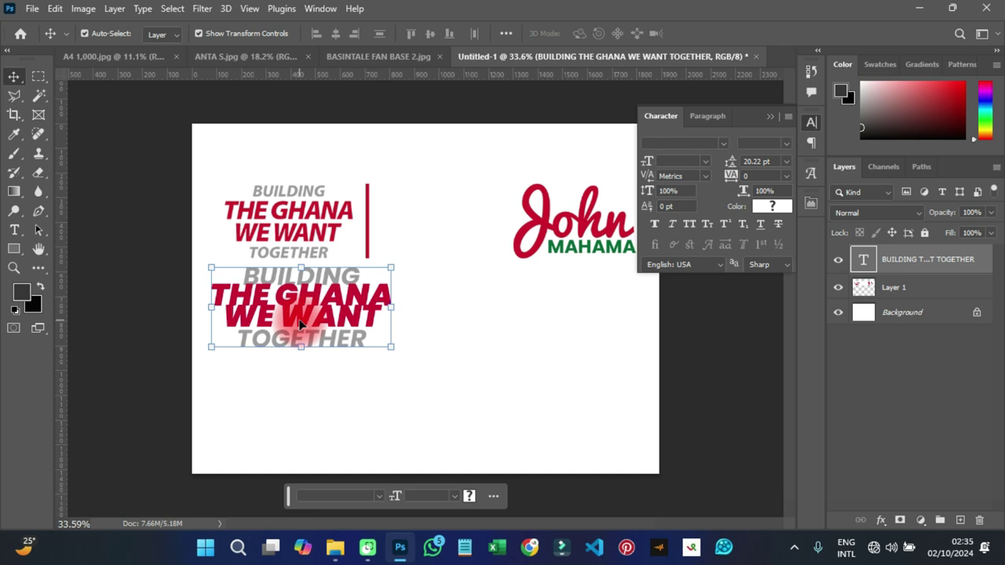
mouse_move(299, 322)
mouse_down()
mouse_move(310, 323)
mouse_move(302, 329)
mouse_up()
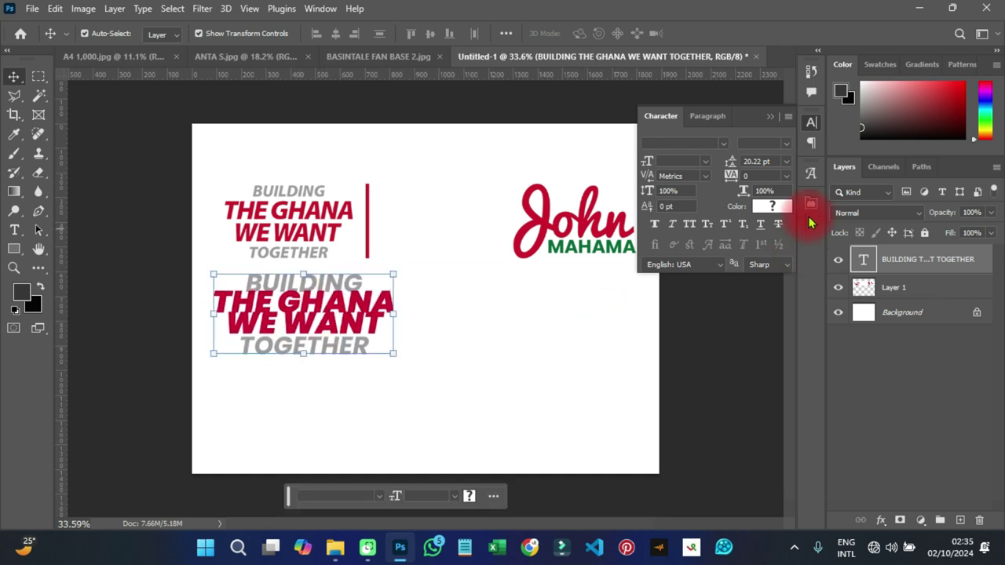
Set the slogan text block's leading to 24 pt and nudge the block slightly left
click(786, 161)
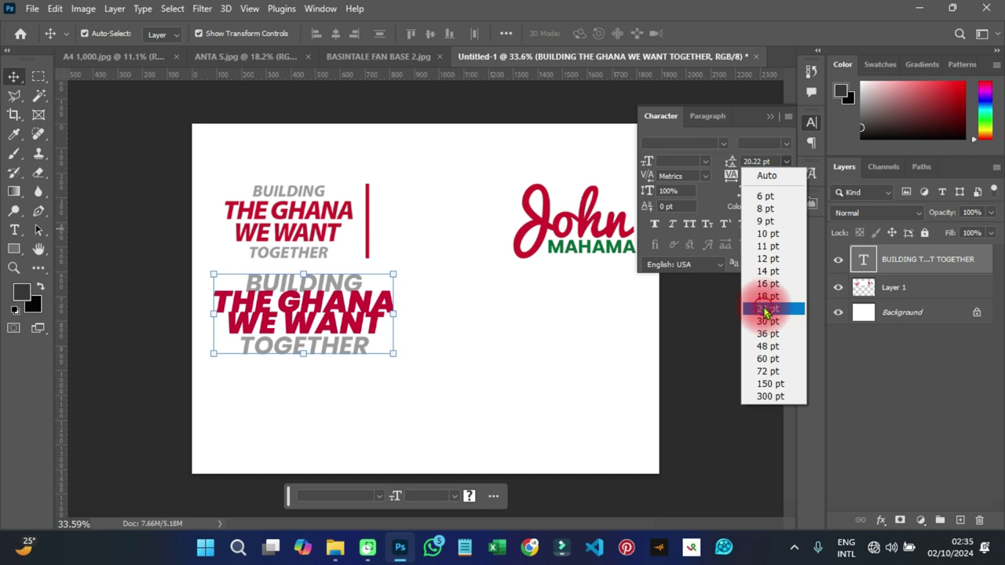
click(765, 309)
mouse_move(299, 322)
mouse_down()
mouse_move(282, 316)
mouse_move(337, 306)
mouse_move(296, 322)
mouse_up()
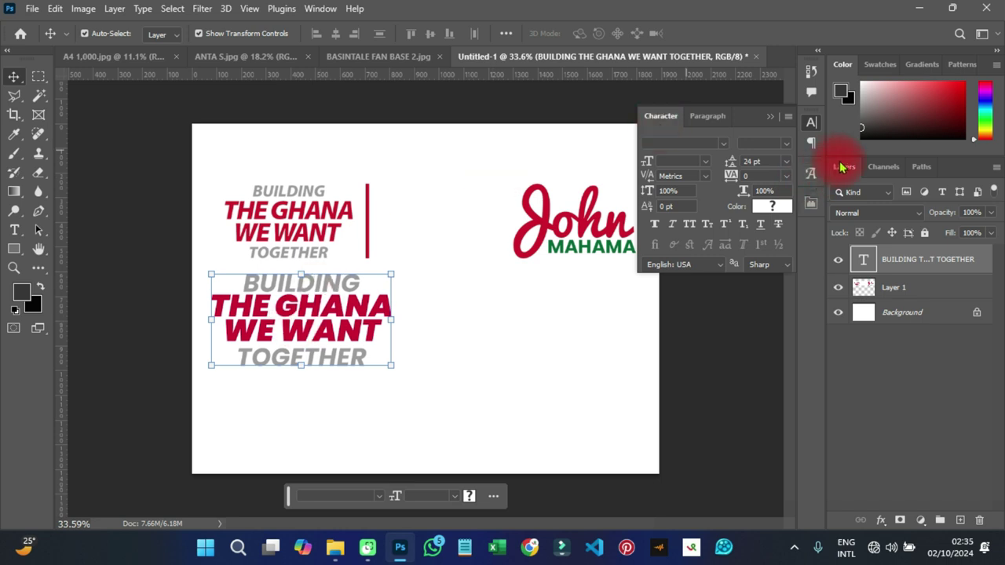
click(811, 121)
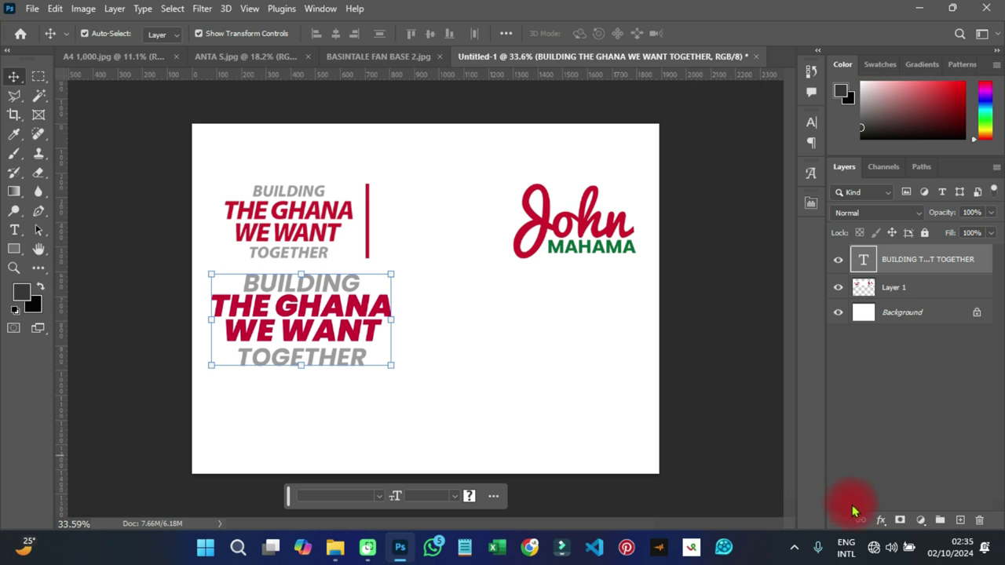
mouse_move(621, 171)
mouse_down()
mouse_move(509, 161)
mouse_move(499, 252)
mouse_move(596, 303)
mouse_move(636, 287)
mouse_move(616, 177)
mouse_up()
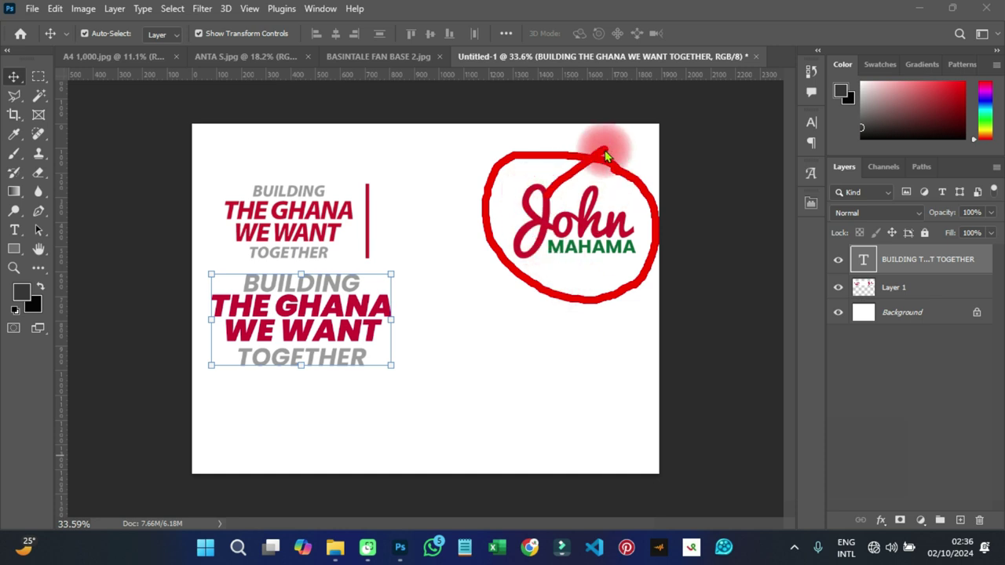
mouse_move(604, 150)
mouse_down()
mouse_move(558, 182)
mouse_move(541, 174)
mouse_move(551, 205)
mouse_up()
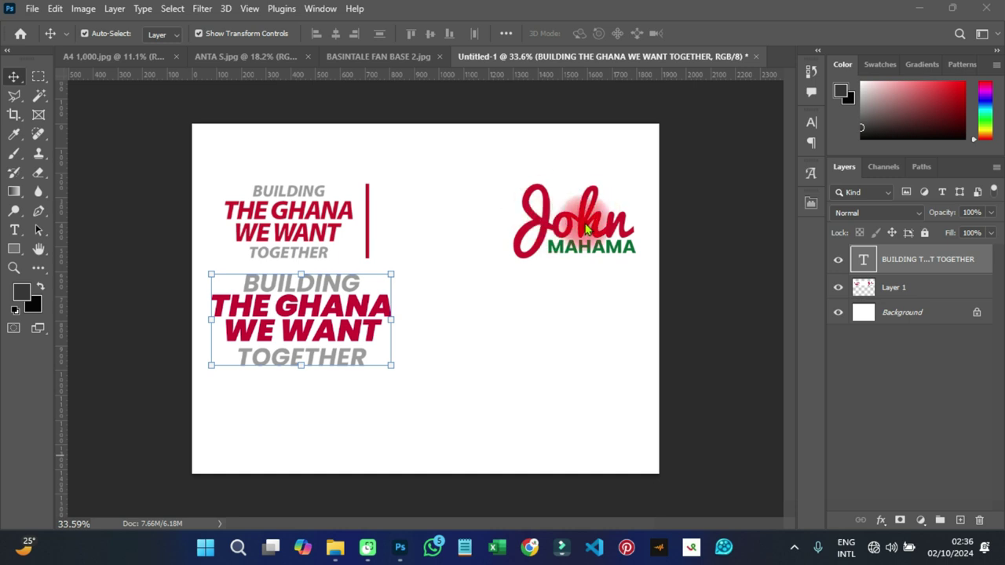
Add a separate text layer reading "John" in the empty area beneath the reference John Mahama logo
click(16, 230)
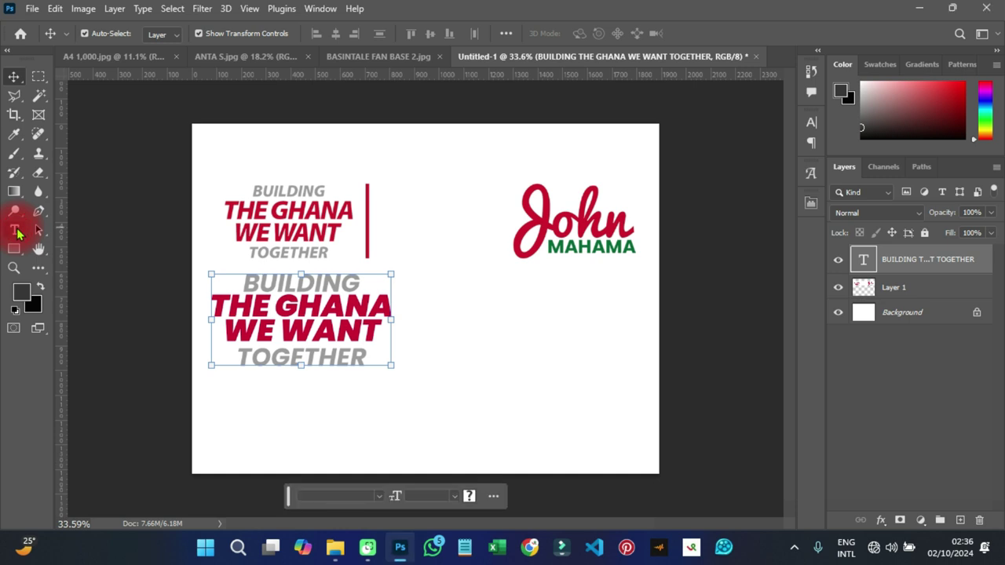
click(16, 230)
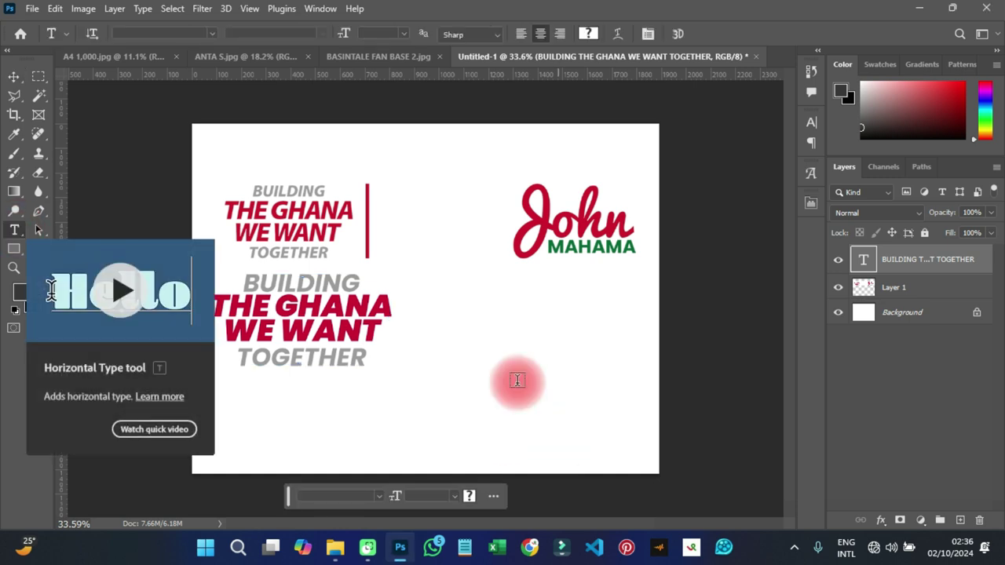
click(517, 337)
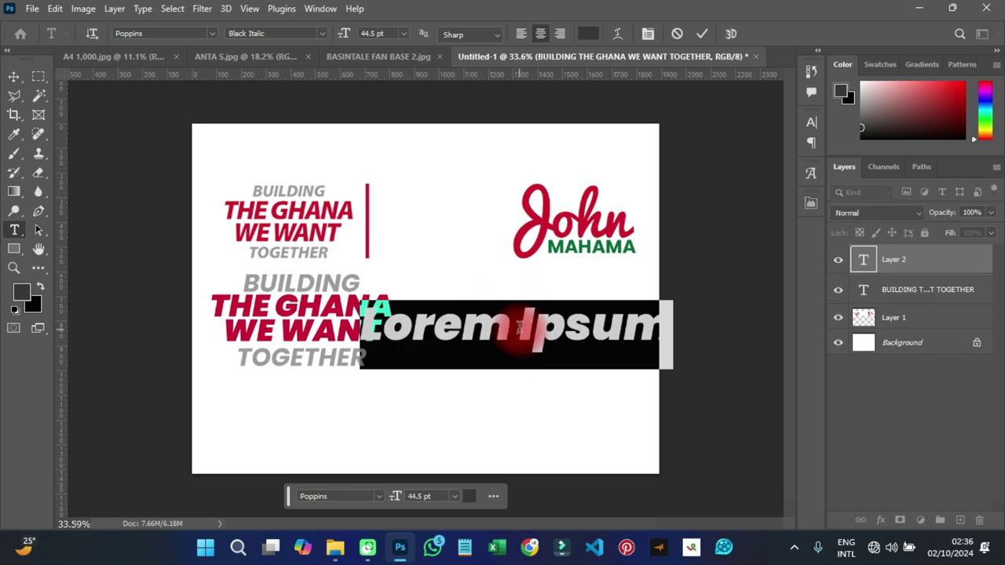
text(Joha)
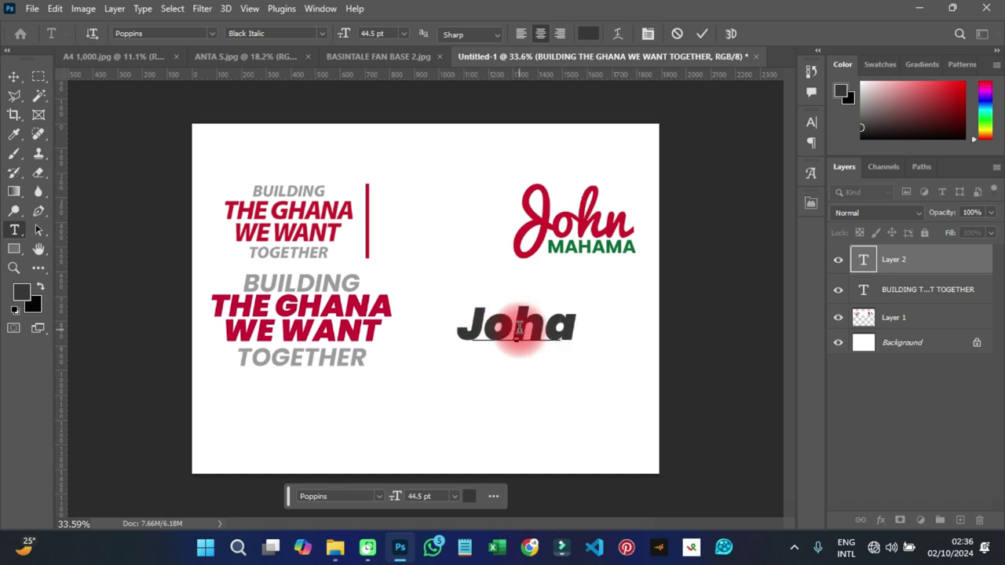
key(BackSpace)
text(n)
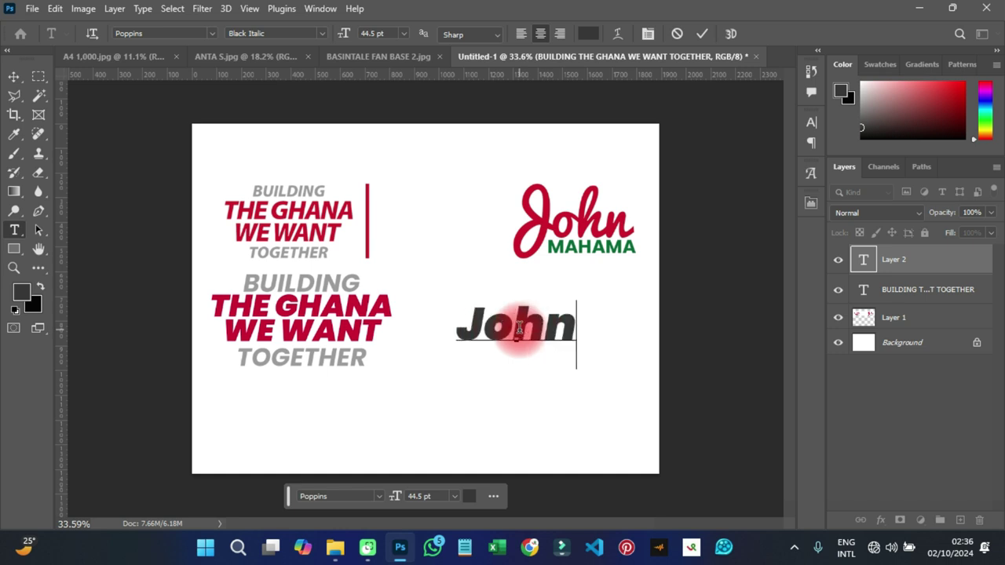
click(702, 34)
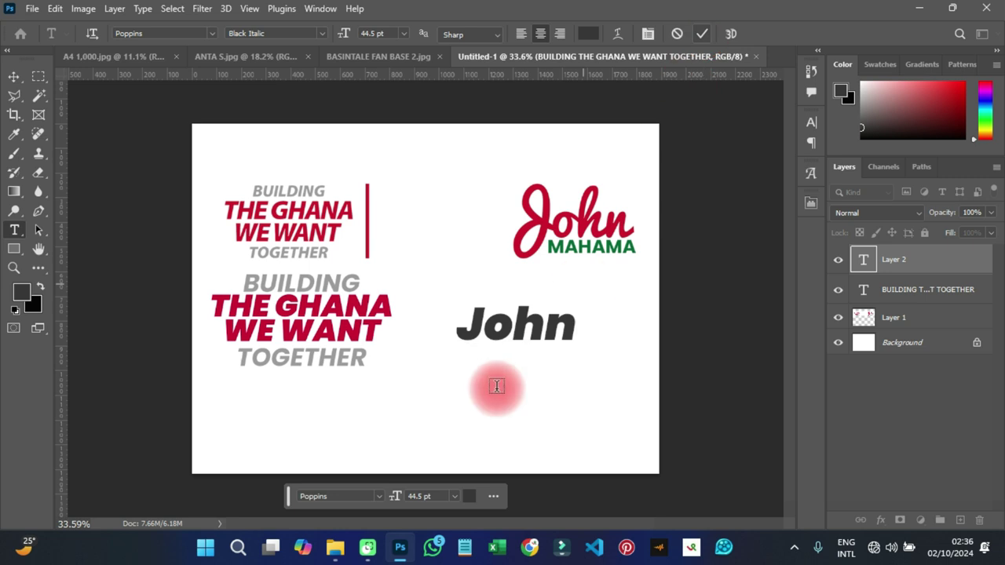
Add another text layer reading "mahama" directly beneath "John"
click(528, 371)
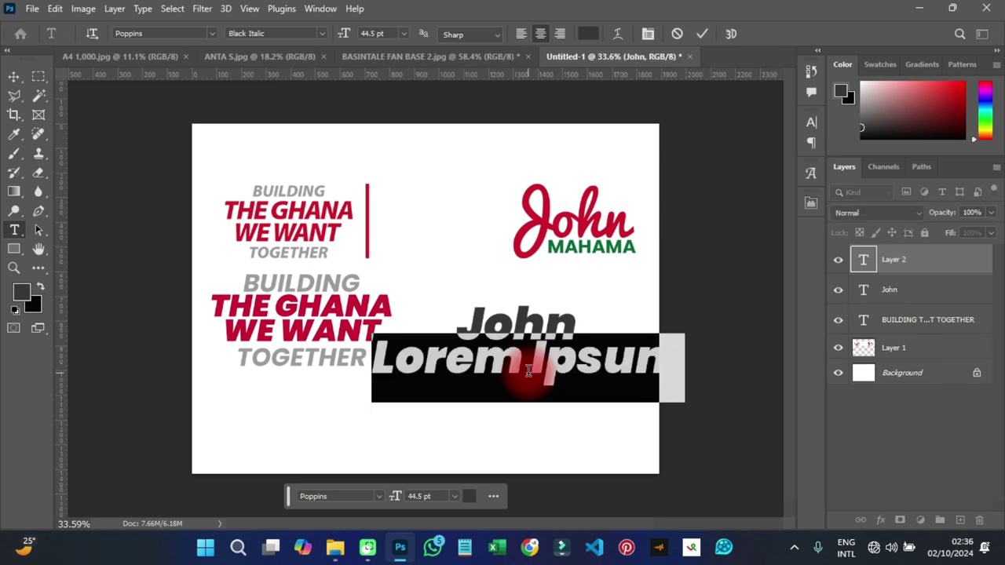
text(mahm)
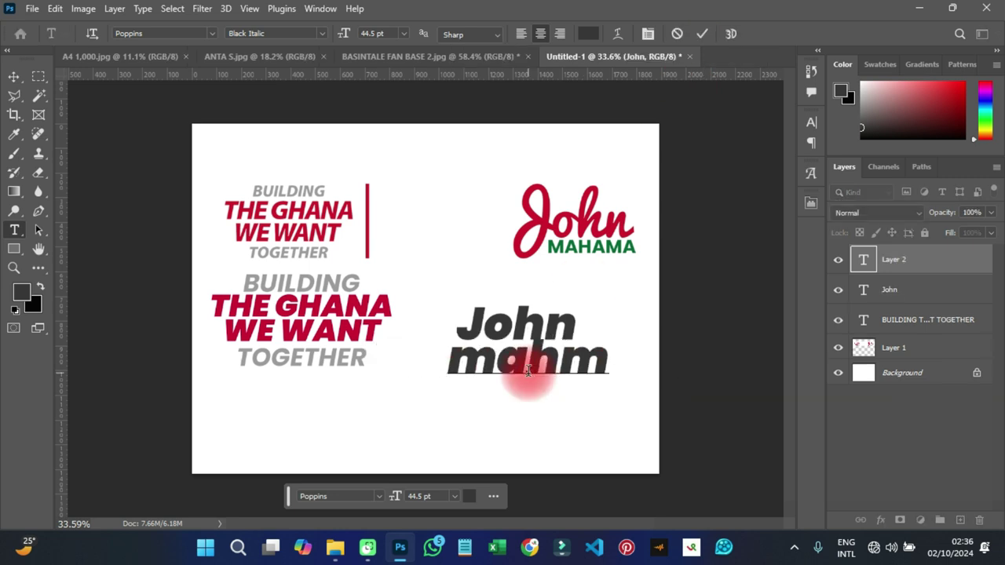
key(BackSpace)
text(ama)
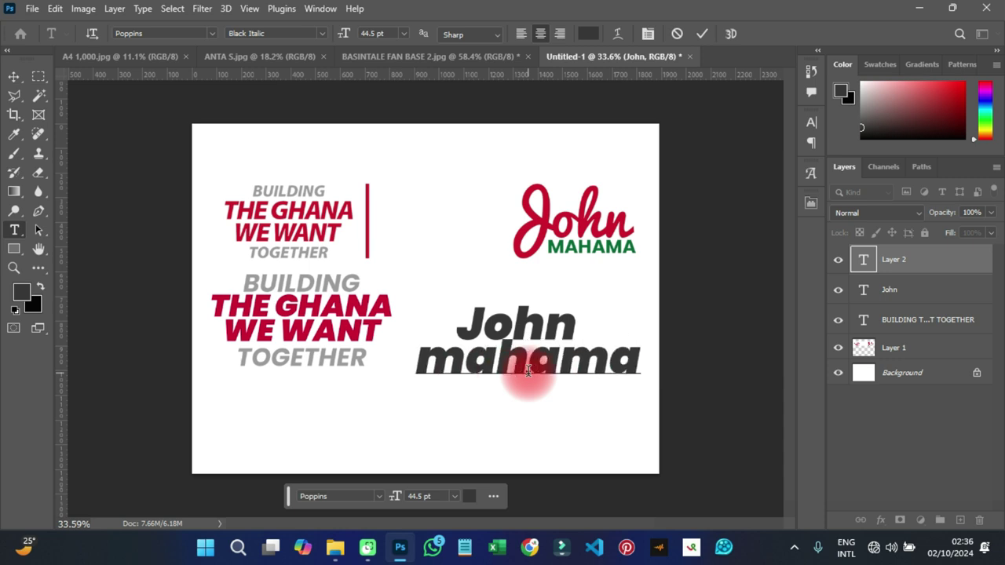
click(14, 76)
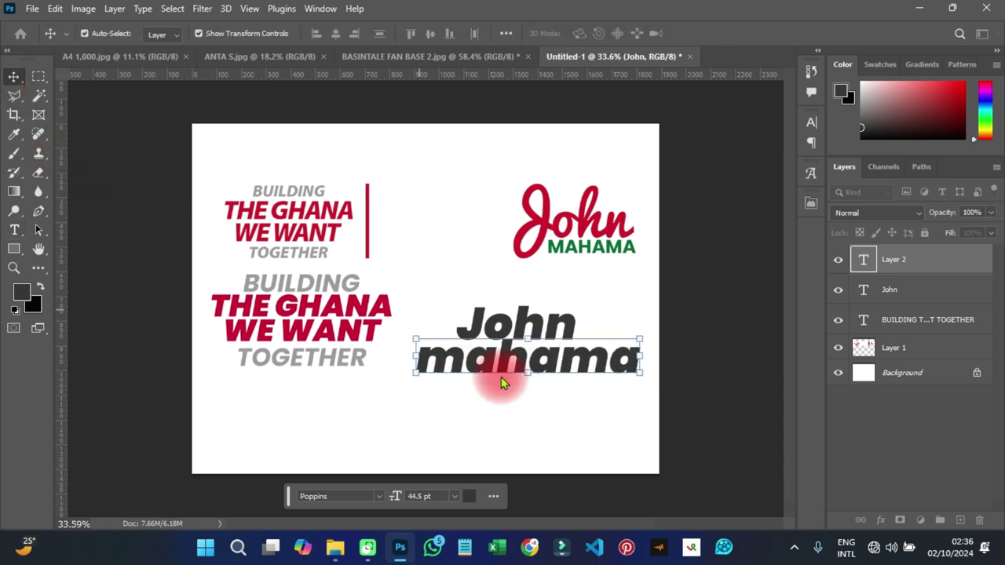
Try the All Caps setting on the "mahama" text
click(799, 112)
click(812, 124)
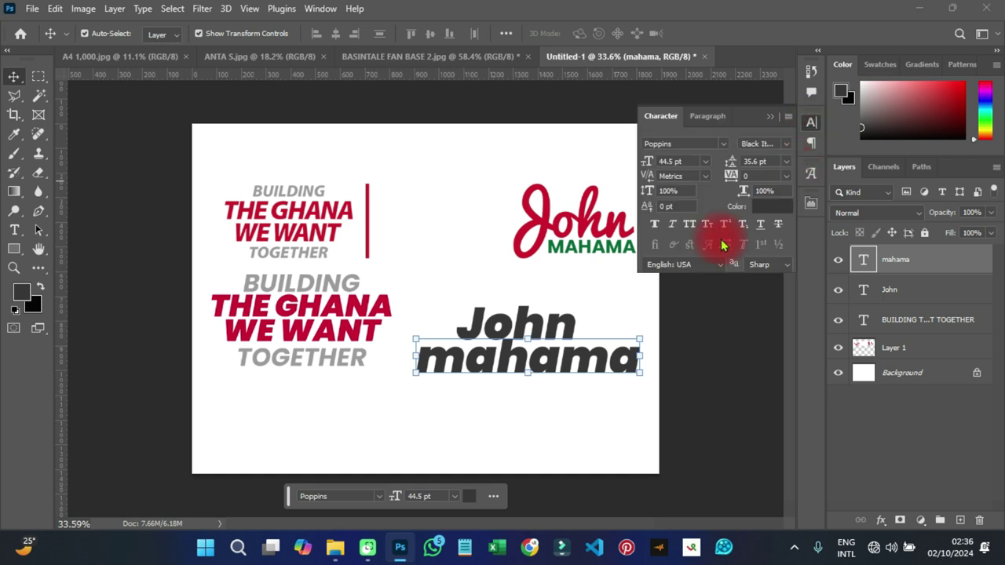
click(691, 225)
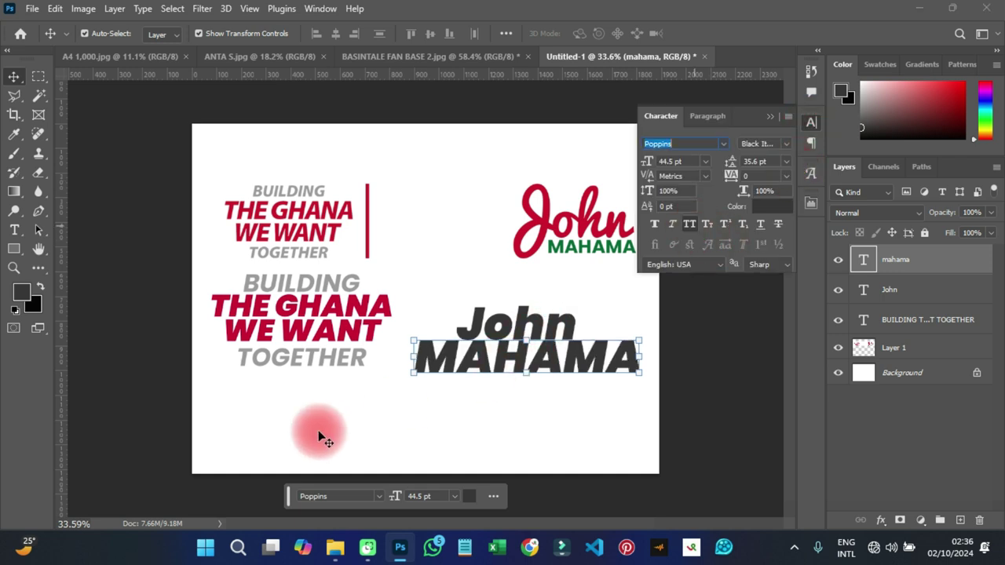
Move the recreated slogan block down and left to the canvas's left edge
drag(314, 325, 300, 337)
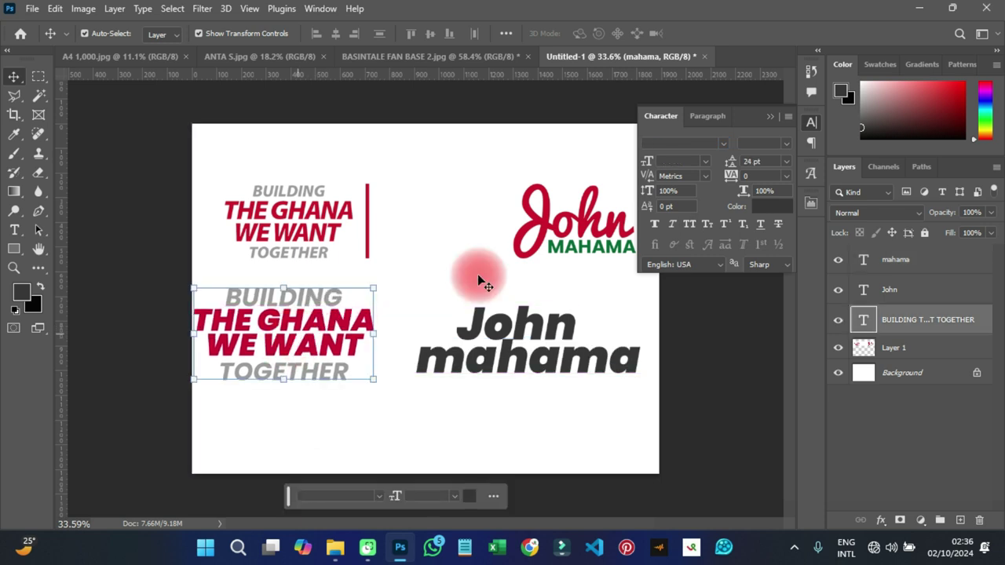
click(812, 126)
Select only the John Mahama logo on Layer 1, move it left above the new text, and deselect it
click(882, 349)
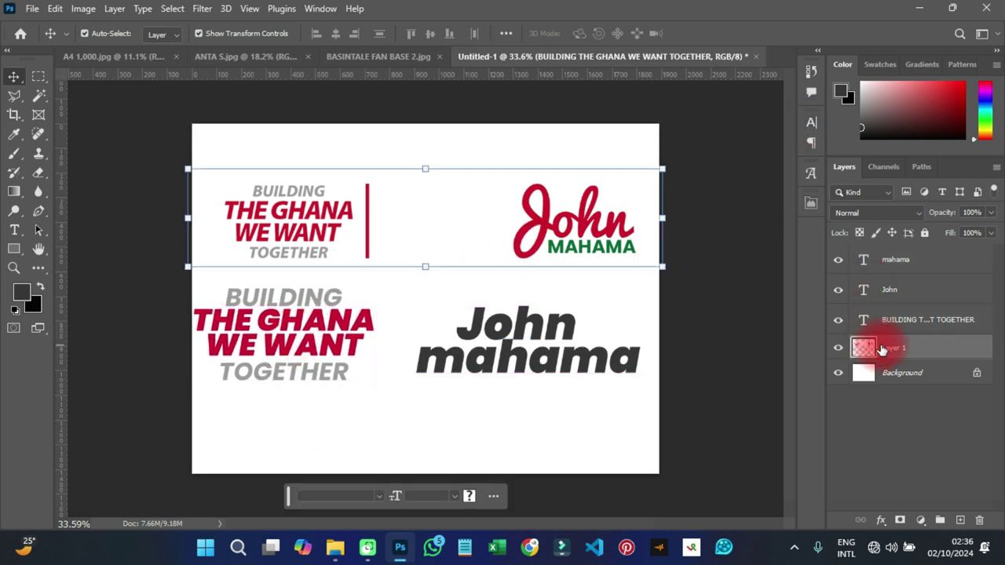
click(39, 79)
drag(493, 165, 655, 269)
key(v)
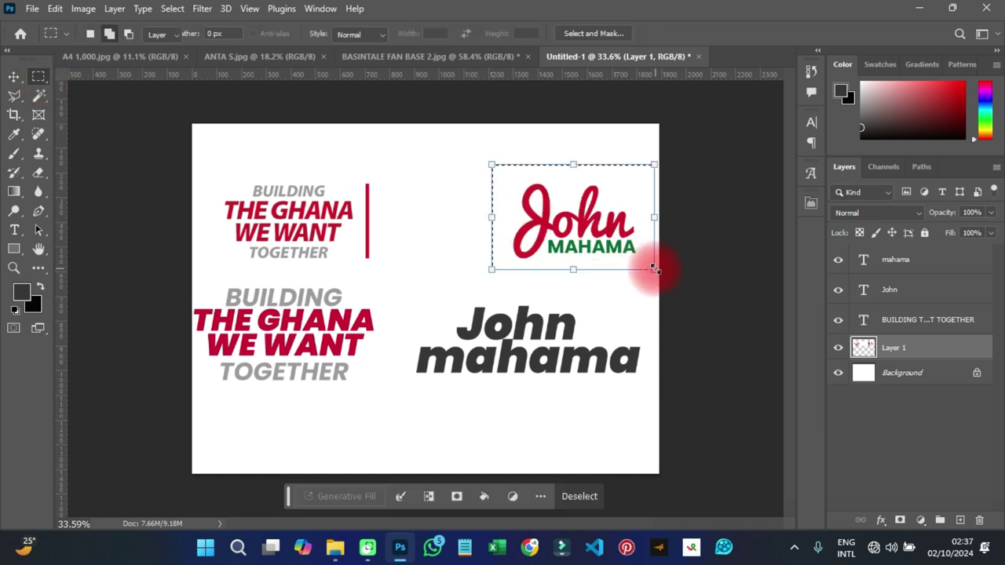
drag(521, 234, 512, 233)
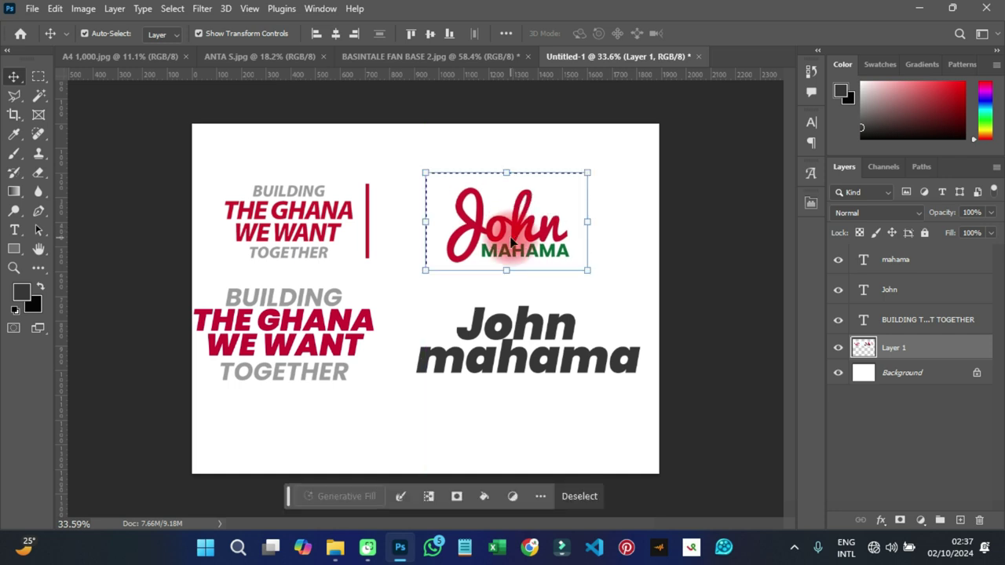
click(172, 9)
click(189, 38)
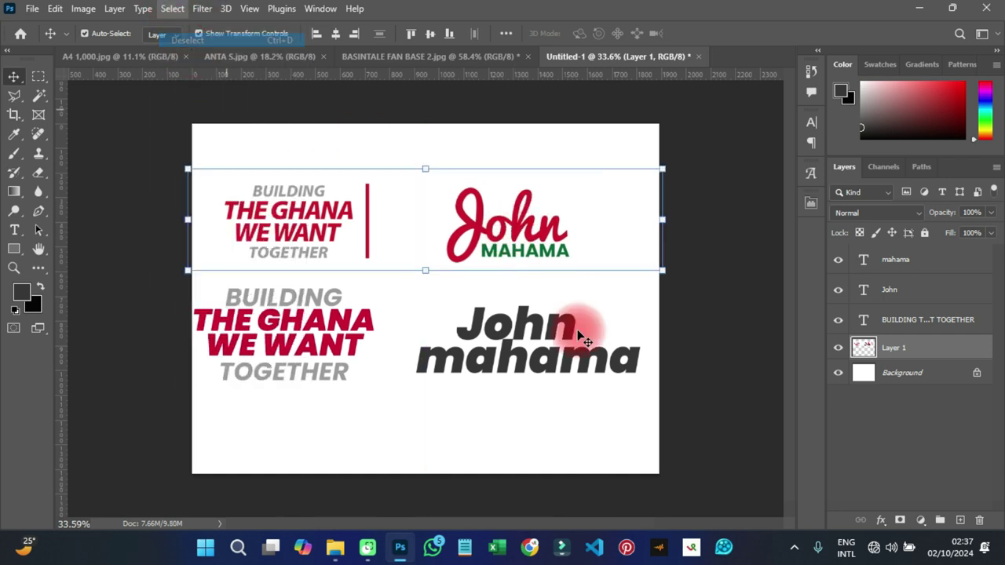
Move "John" up away from "mahama" and colour it crimson cc0033 to match the reference logo
click(646, 337)
click(547, 330)
drag(507, 319, 520, 302)
click(809, 204)
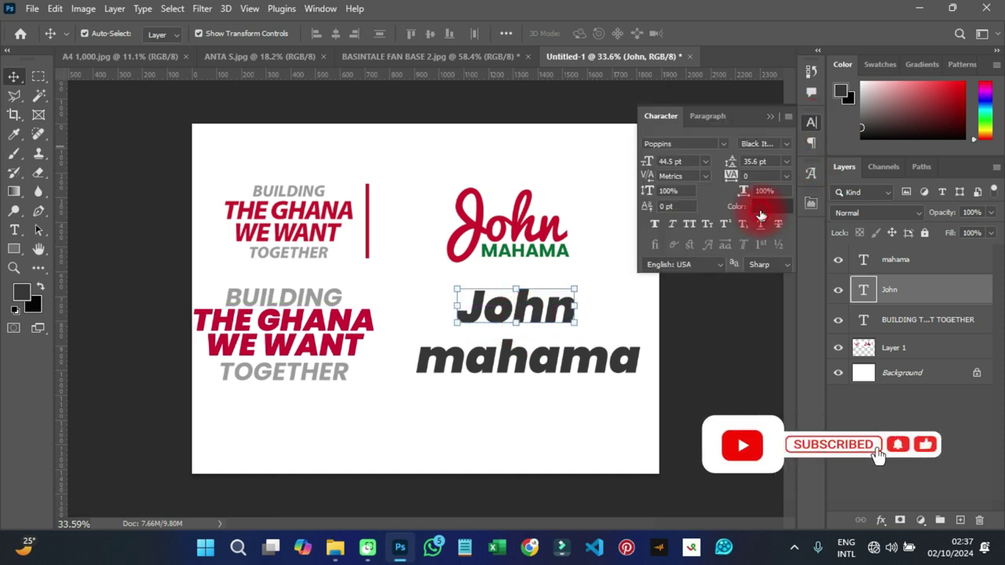
click(762, 210)
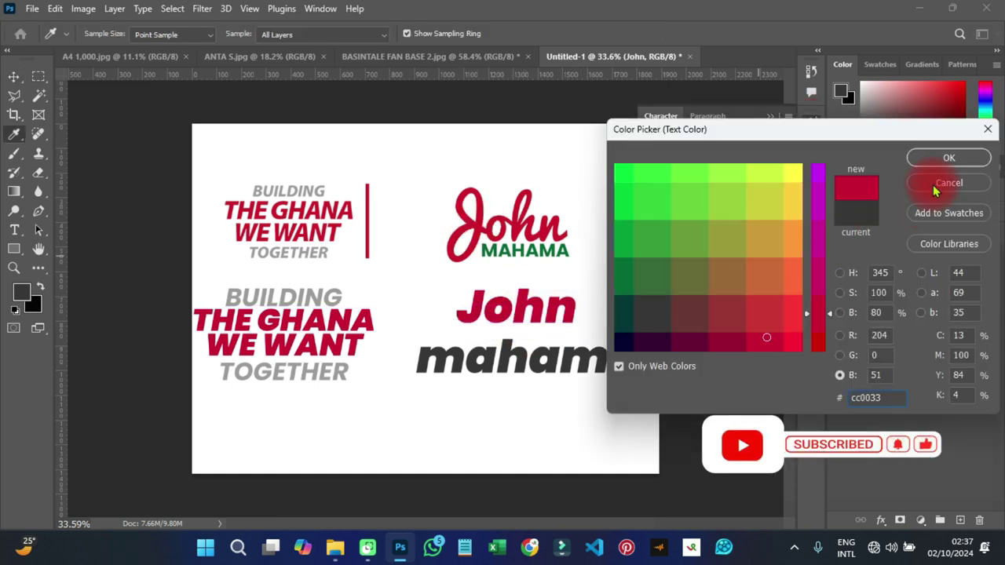
click(943, 157)
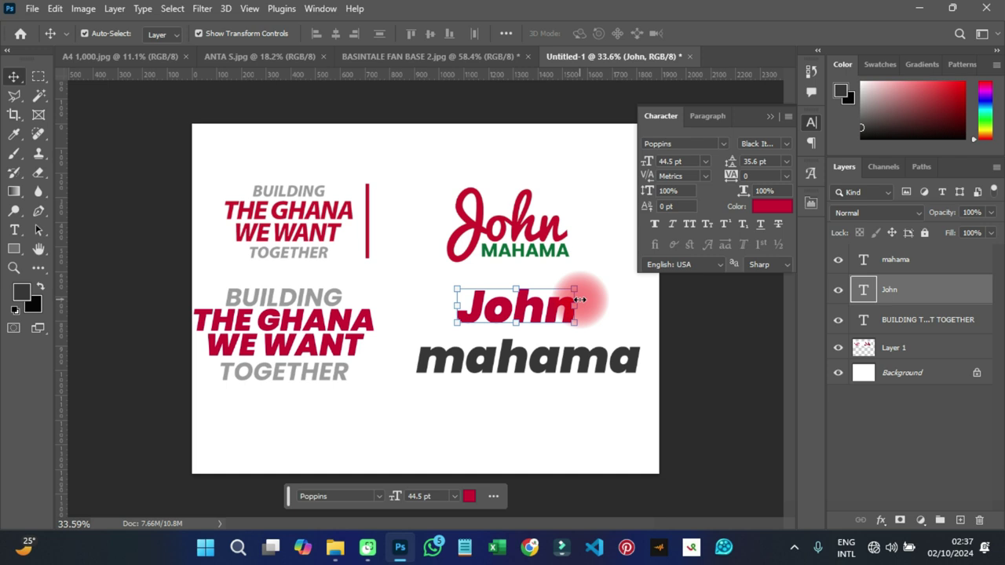
Set "John" in Pacifico Regular at 72 pt and position it just below the reference logo
click(721, 144)
text(pac)
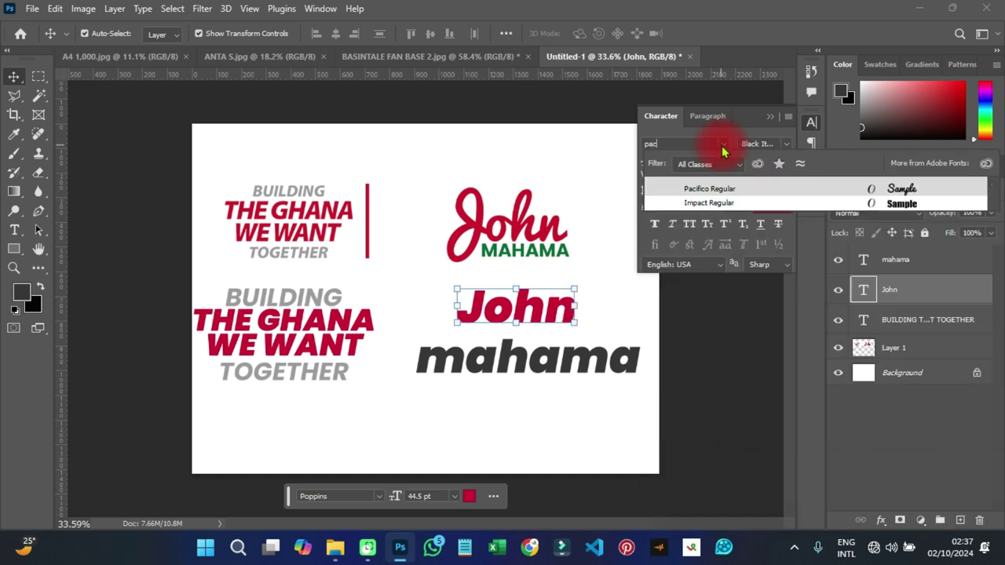
click(711, 191)
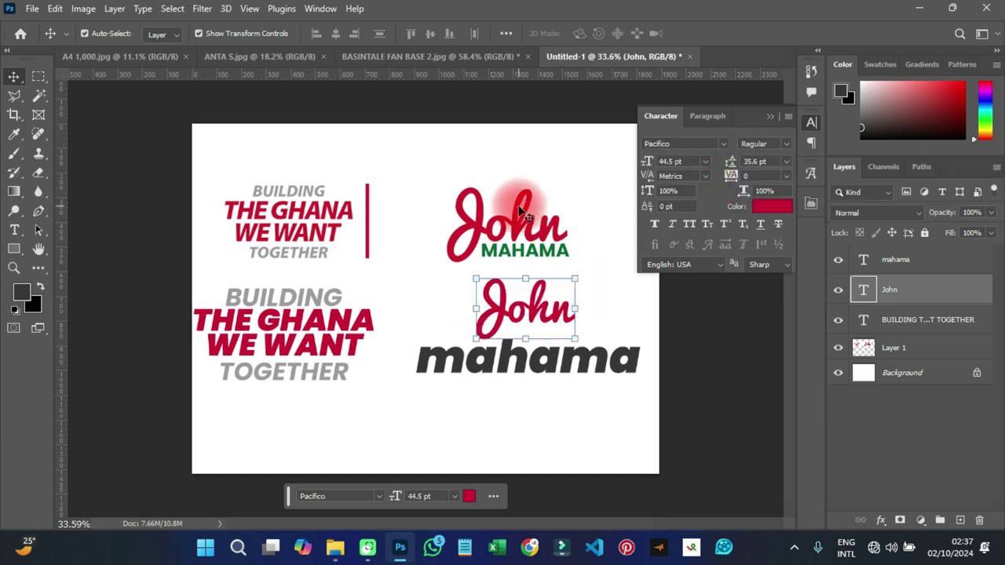
click(714, 163)
click(696, 359)
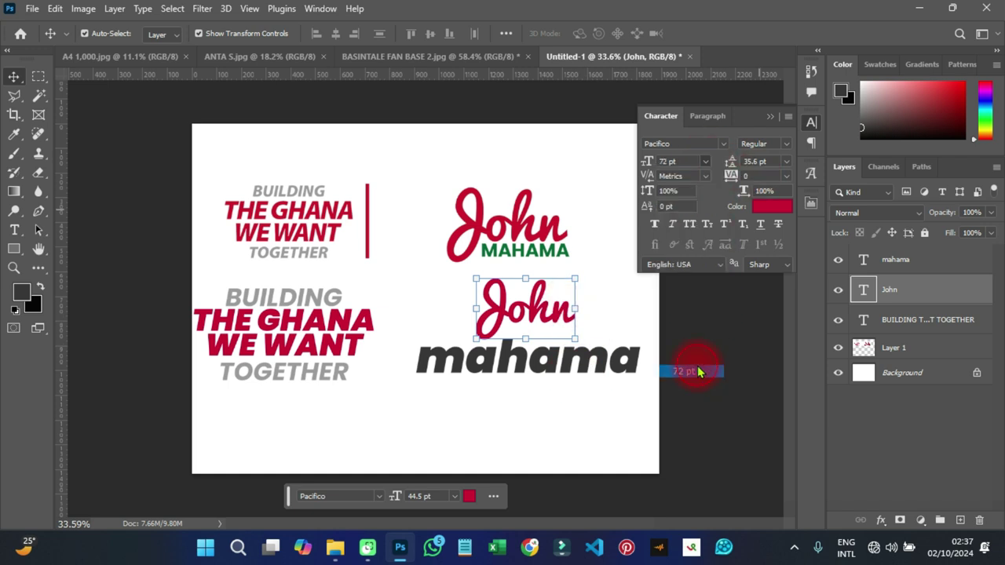
drag(524, 316, 508, 334)
Set "mahama" to the Bold style and colour it with the green sampled from the reference logo's surname
click(594, 359)
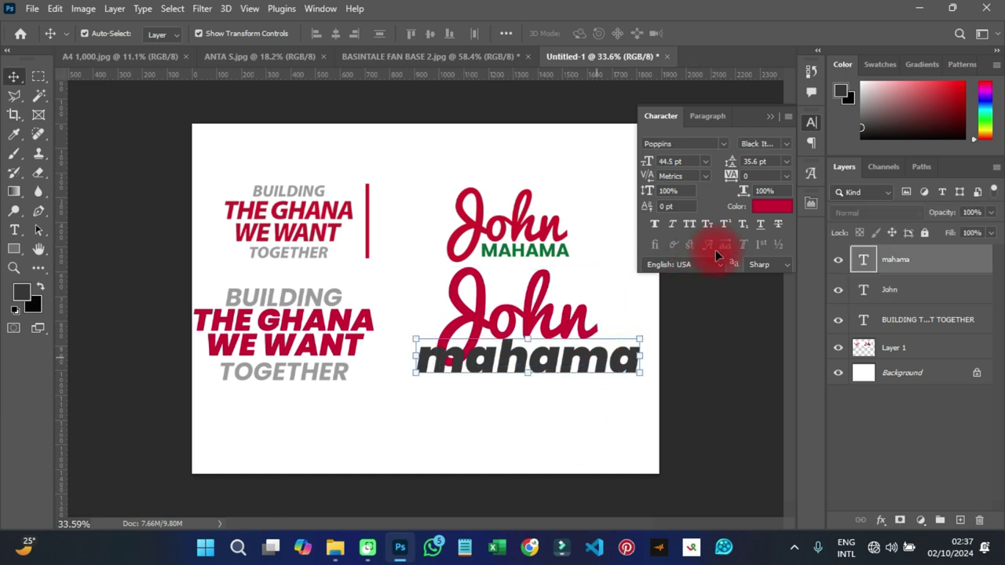
click(785, 144)
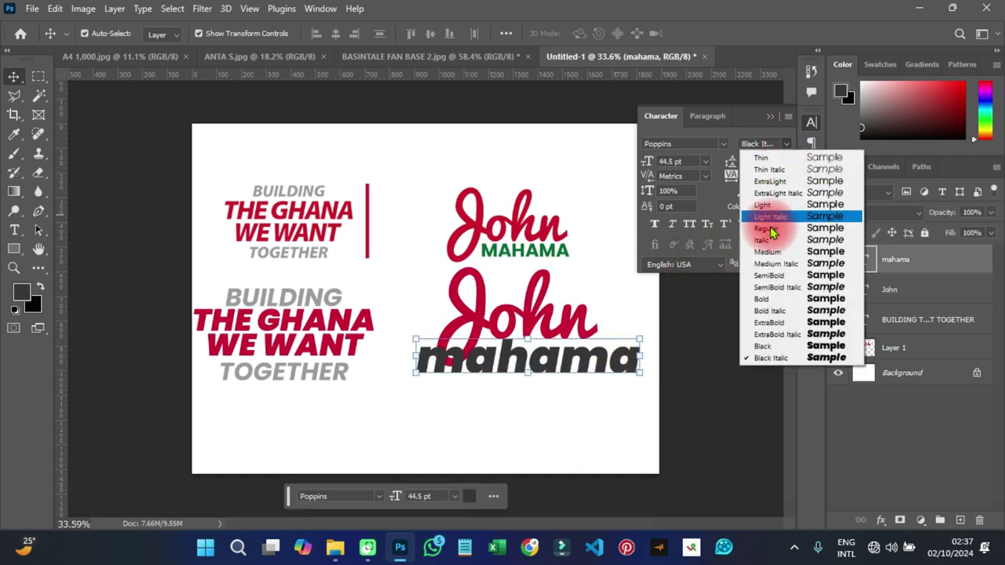
click(767, 300)
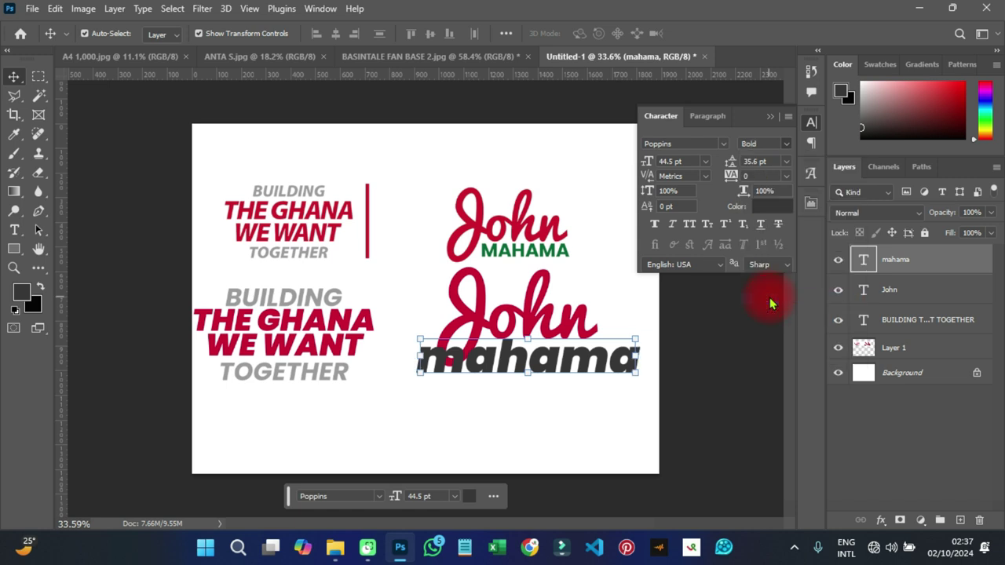
click(758, 207)
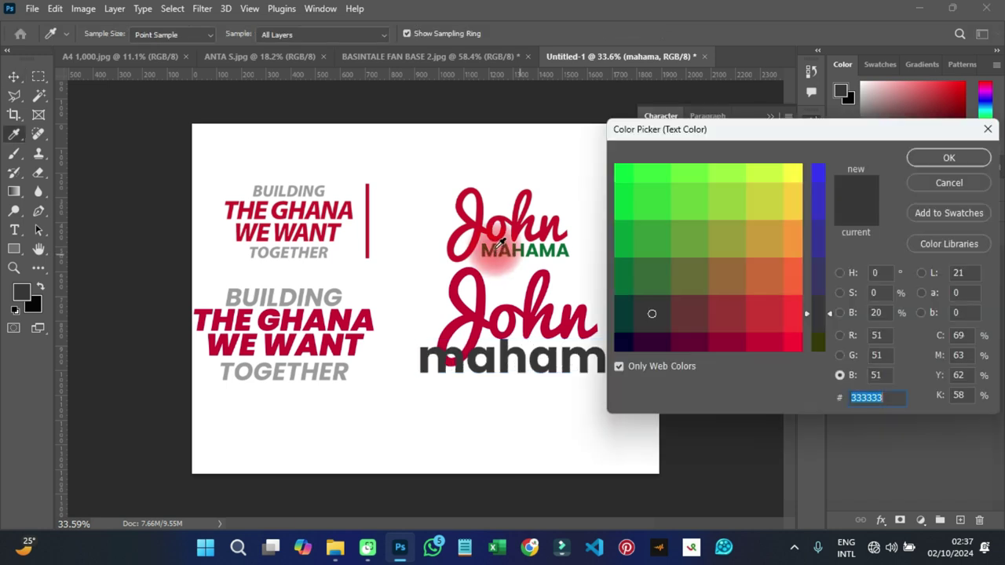
click(500, 249)
click(948, 157)
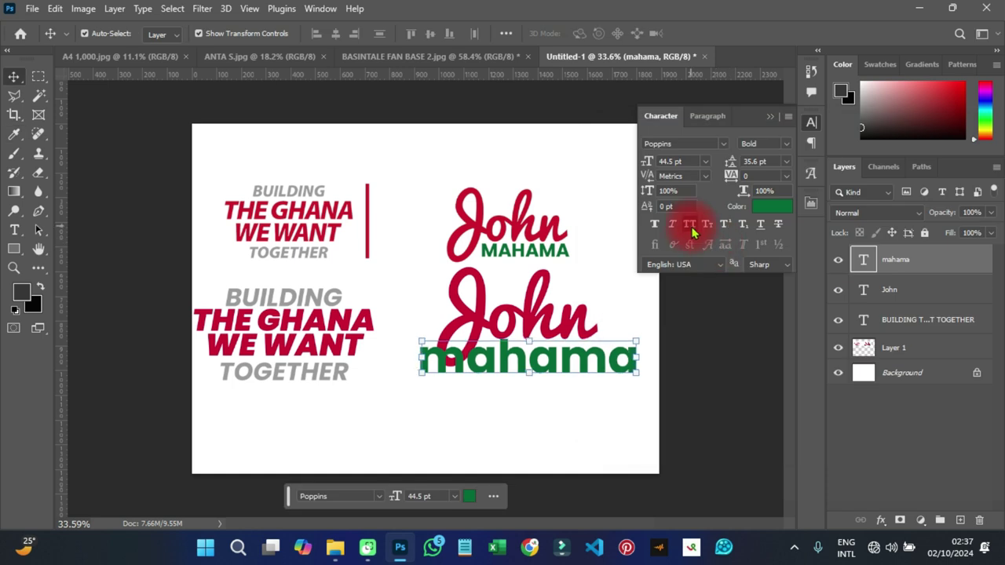
Set "mahama" in all caps at 18 pt and tuck it under the "ohn" letters of the recreated "John"
click(690, 225)
click(704, 164)
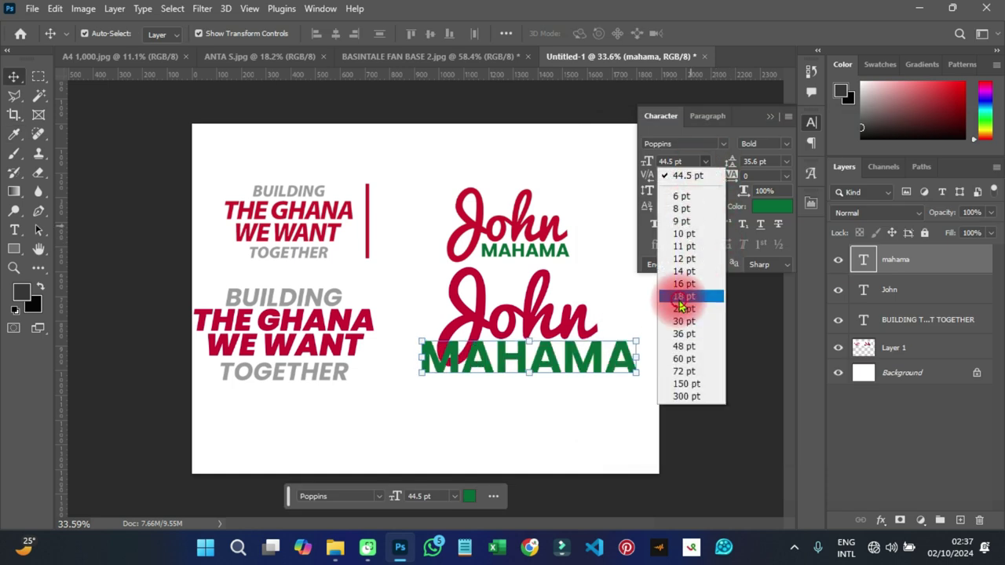
click(680, 297)
drag(549, 367, 553, 350)
Set "mahama" to 24 pt, align it under the "ohn" letters of "John", and shift both words down clear of the reference logo
click(705, 163)
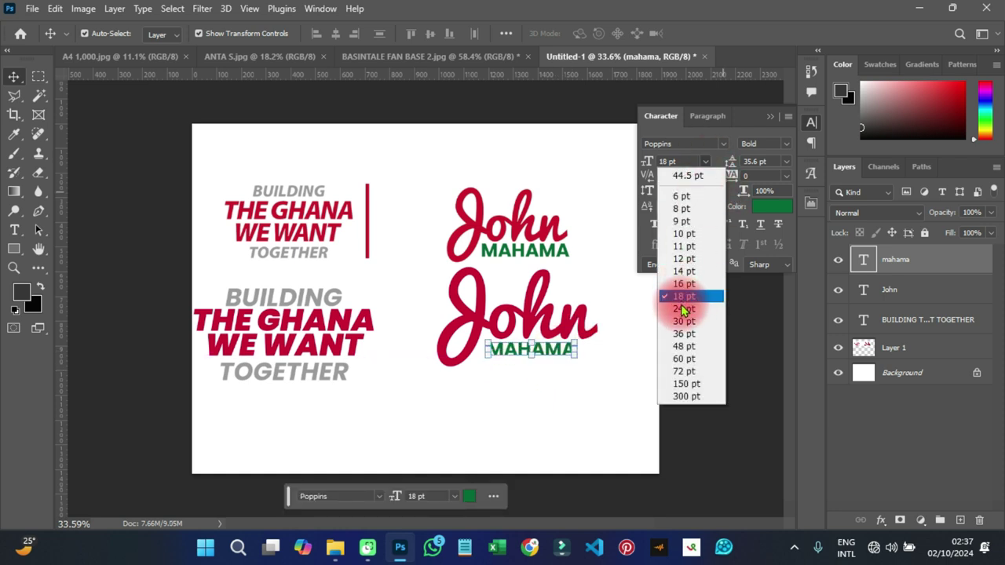
click(680, 309)
drag(556, 355, 565, 363)
shift+click(539, 311)
drag(539, 311, 547, 344)
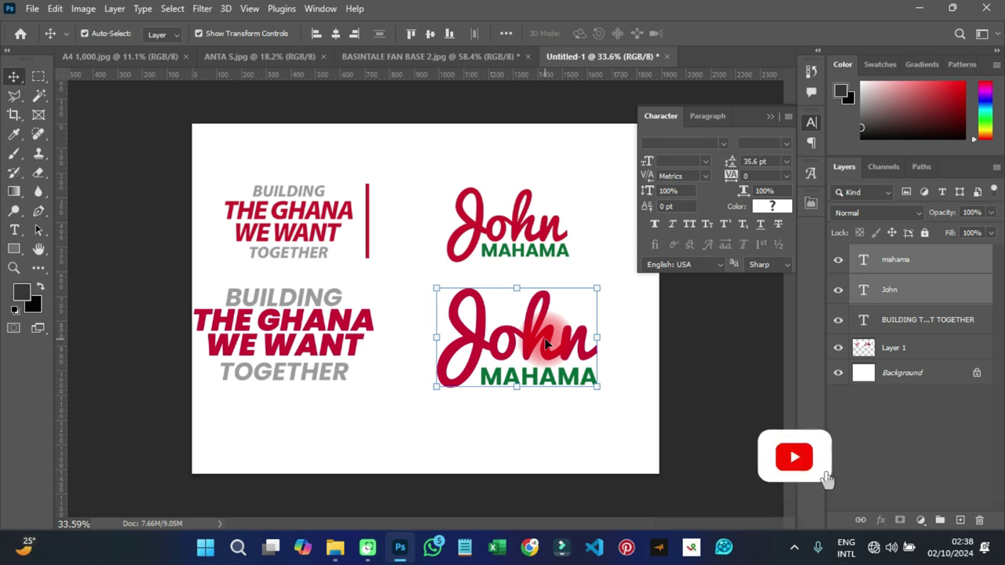
click(247, 482)
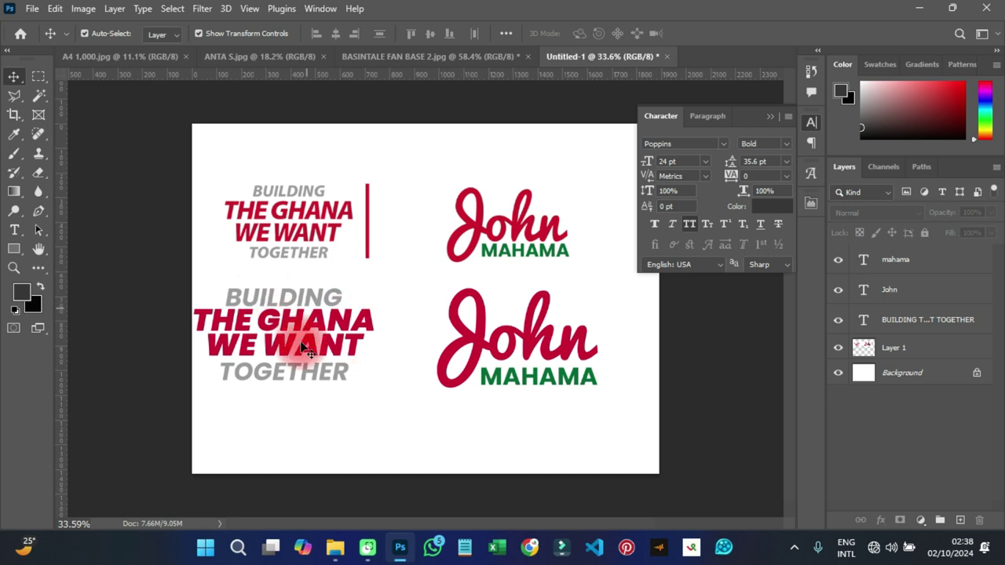
click(514, 377)
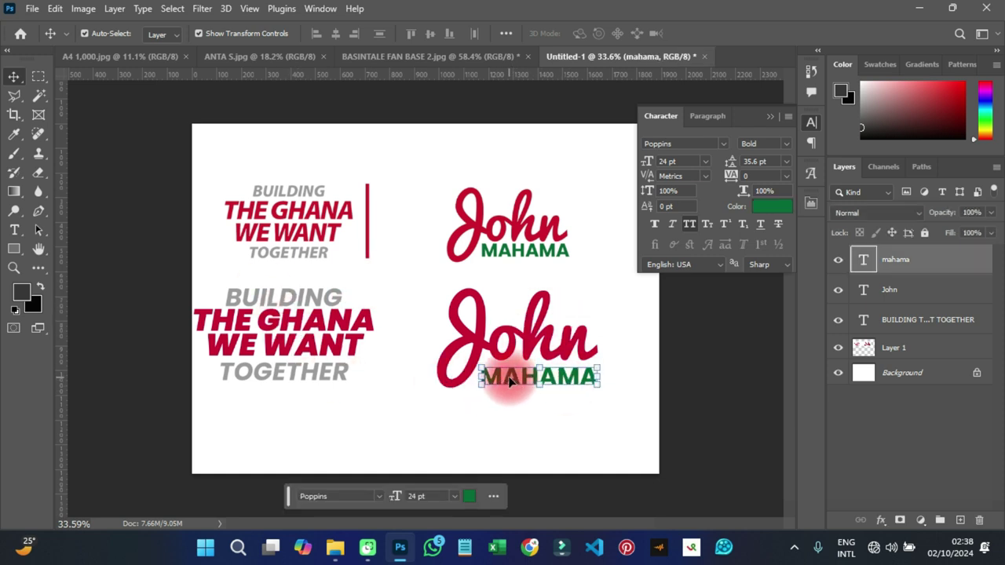
click(538, 336)
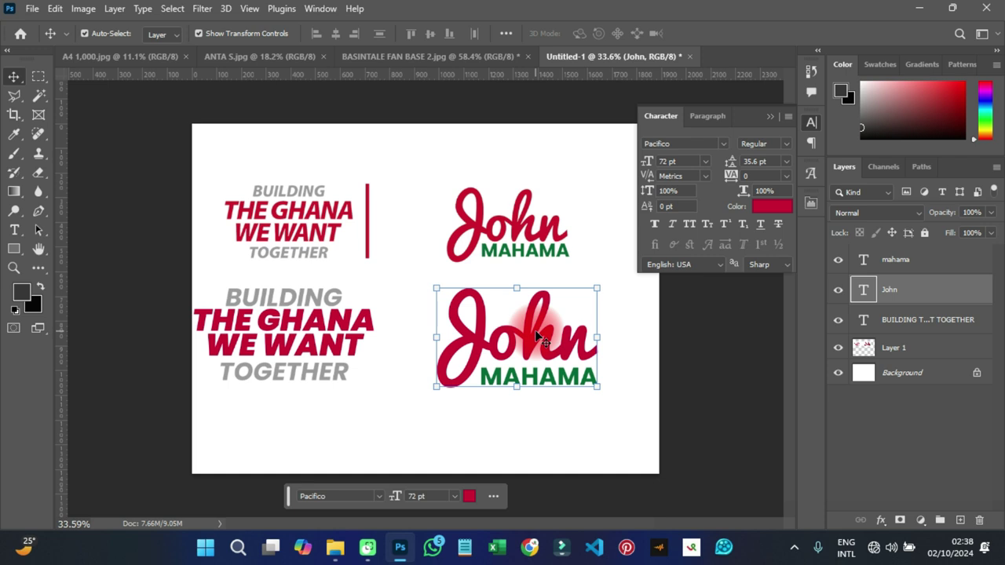
Copy the flyer image from ANTA S.jpg and paste it into the Untitled-1 document
click(239, 56)
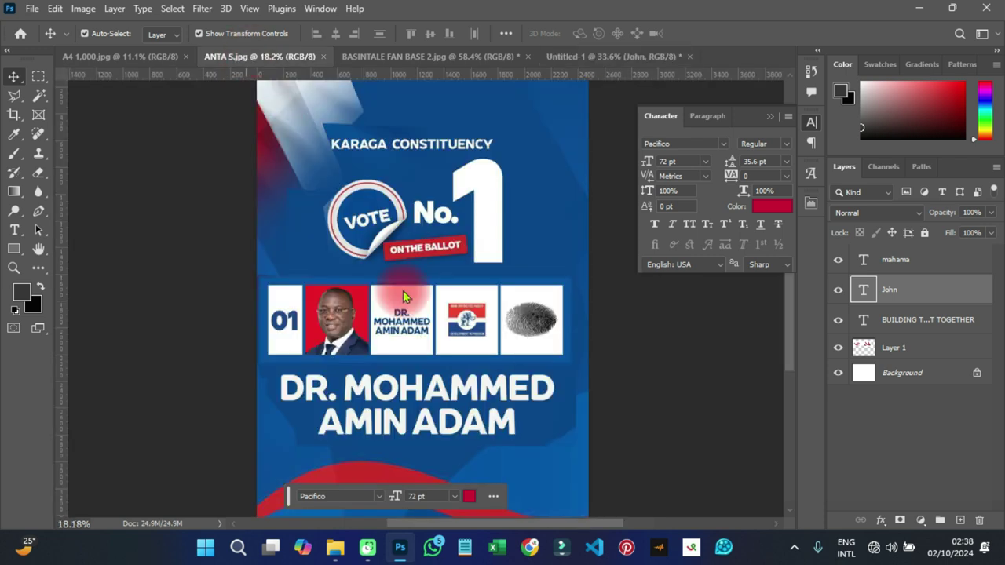
click(812, 121)
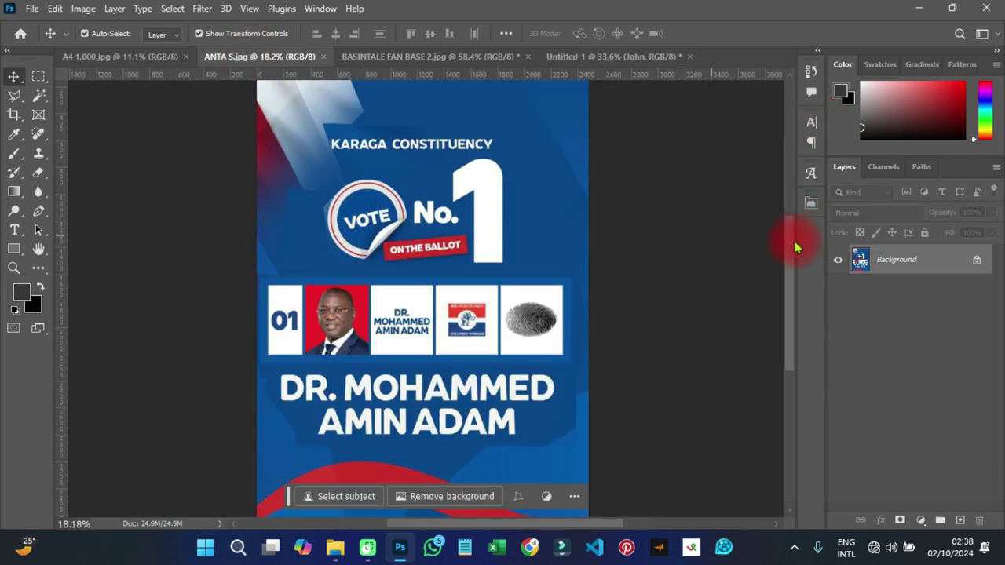
drag(793, 248, 798, 268)
drag(447, 354, 525, 380)
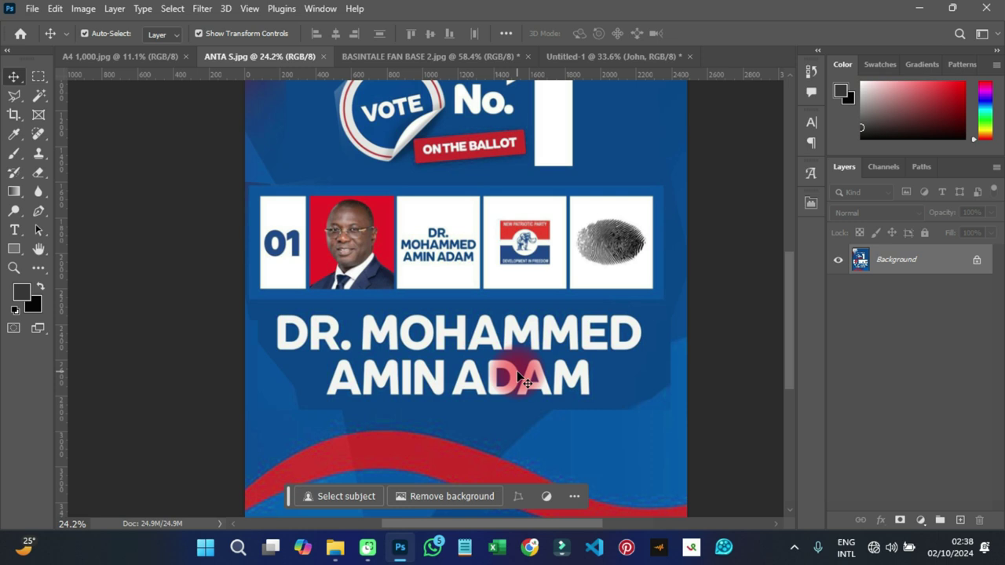
drag(381, 378, 369, 377)
click(536, 171)
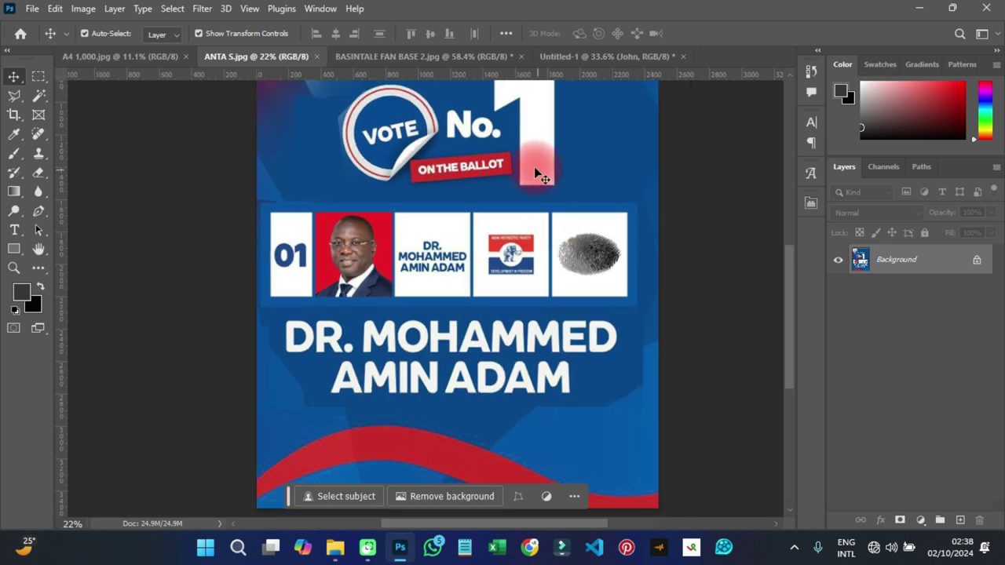
click(569, 57)
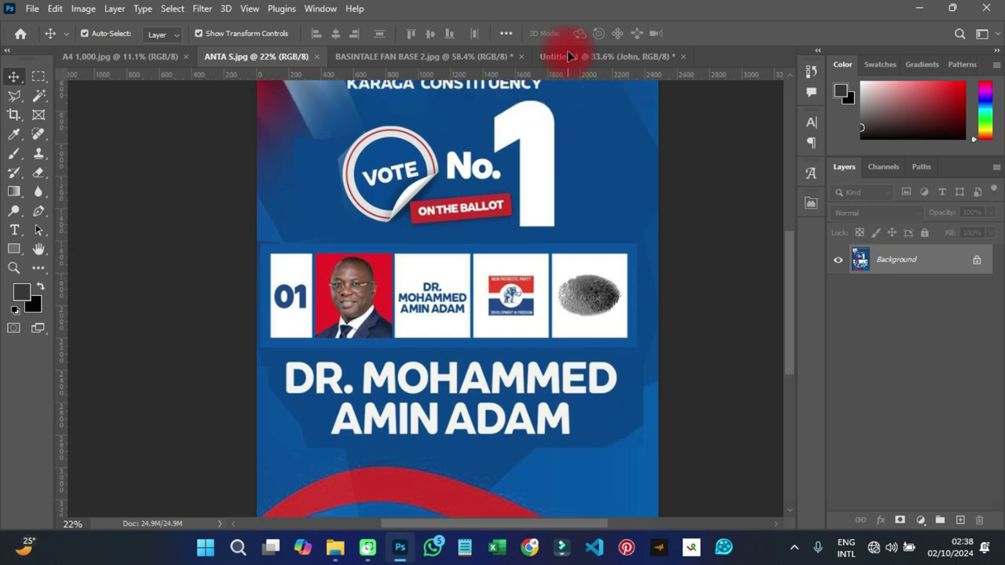
key(ctrl+v)
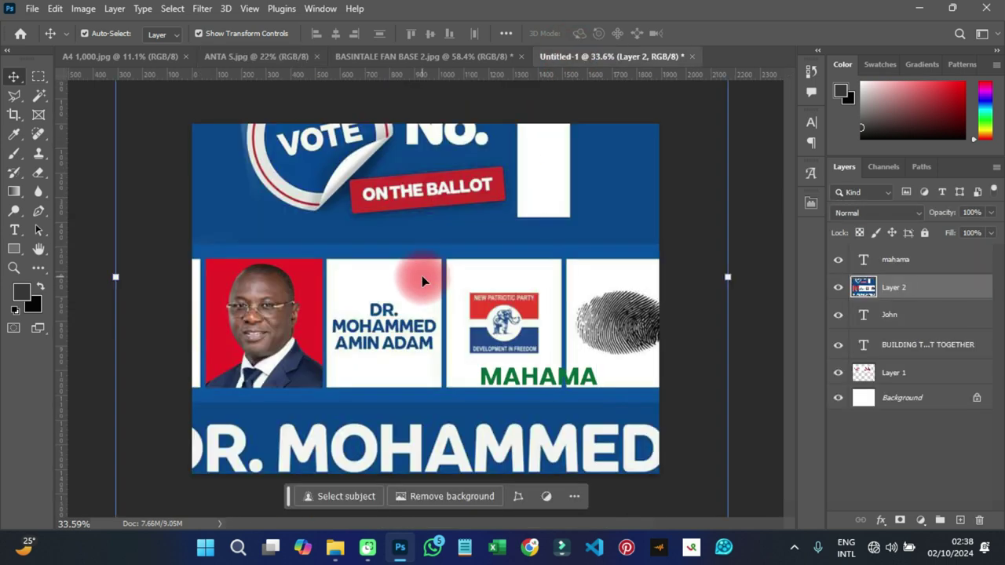
Scale the pasted flyer to 62.54% and move it up until its large name lines sit near the canvas top
key(ctrl+t)
drag(421, 279, 423, 152)
click(728, 40)
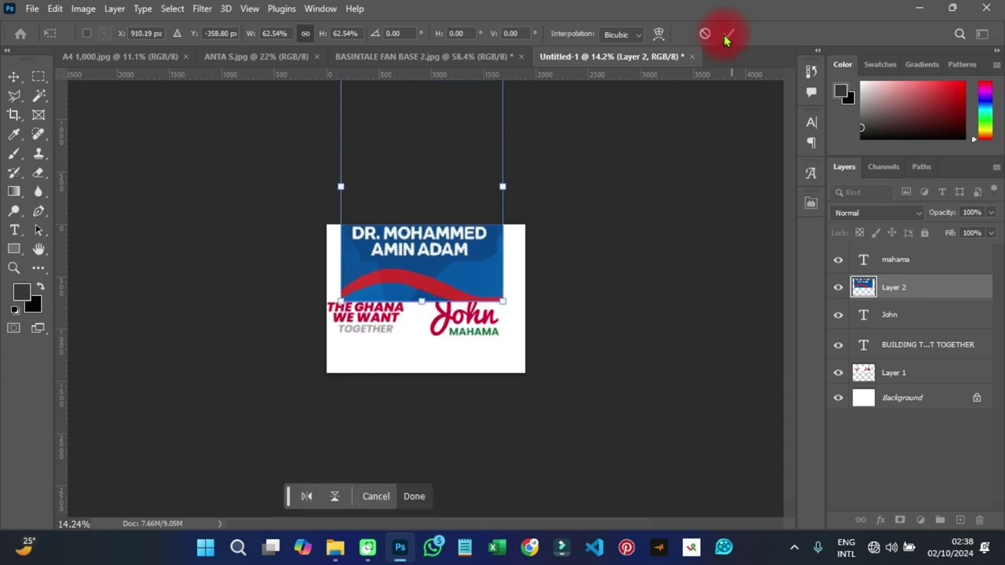
click(605, 292)
Hide the mahama, John, slogan and Layer 1 layers, and move the flyer down to show both full name lines
click(830, 269)
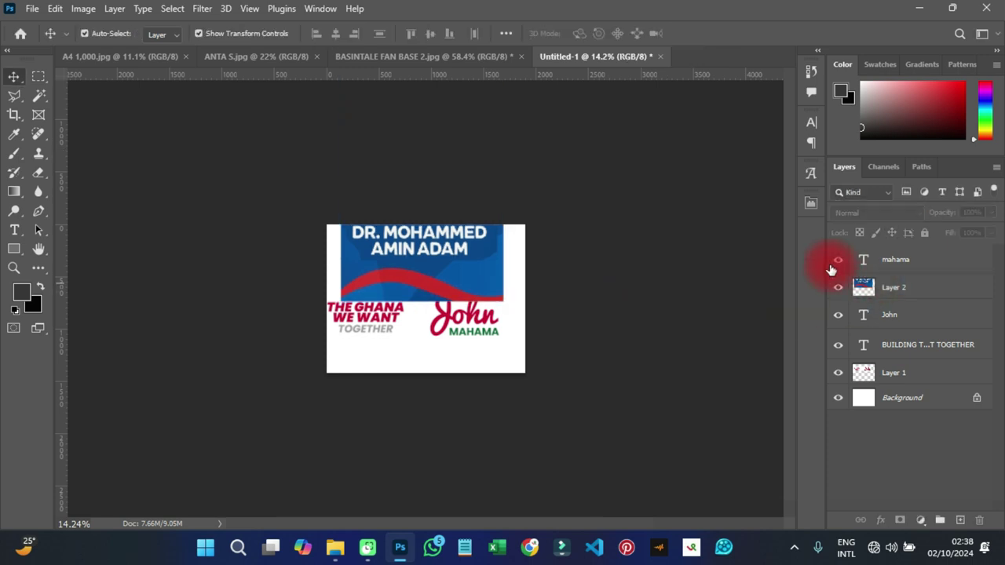
drag(835, 264, 838, 381)
scroll(463, 261, up, 3)
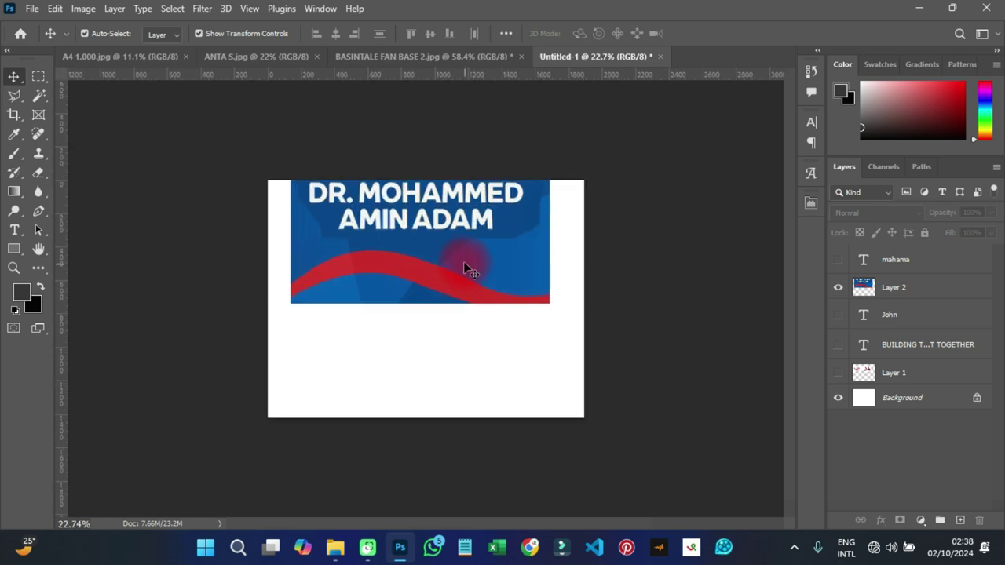
drag(469, 228, 463, 263)
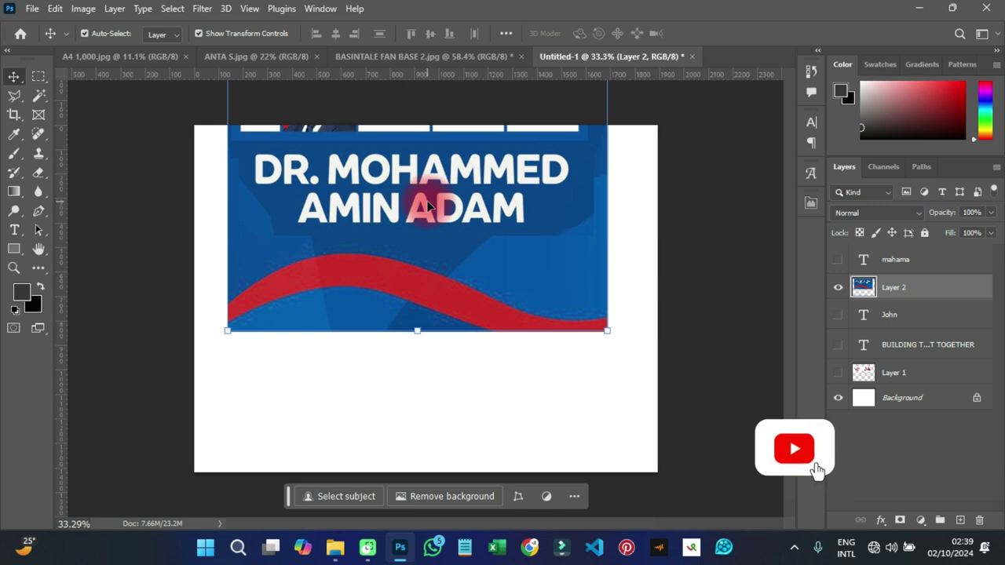
click(14, 229)
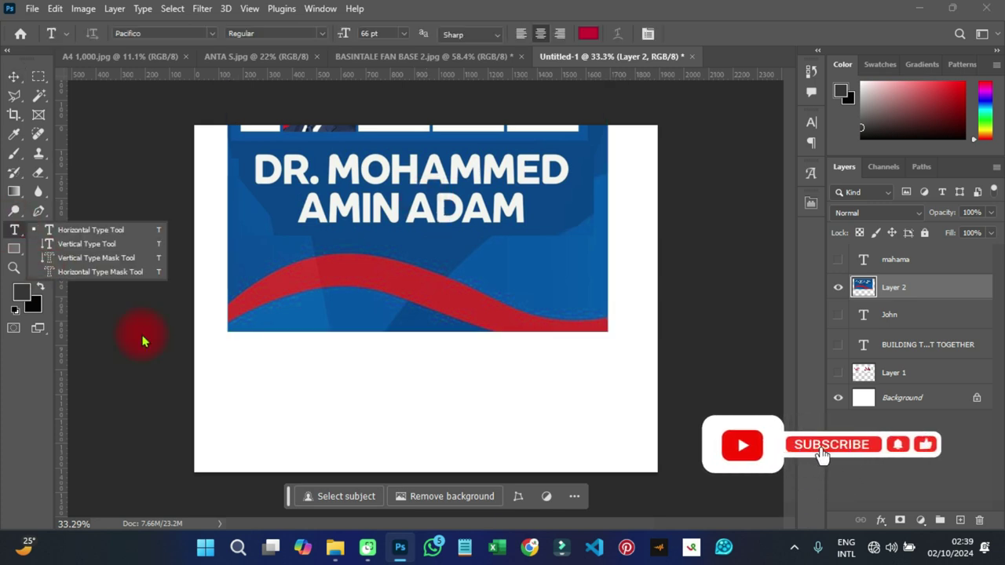
click(305, 387)
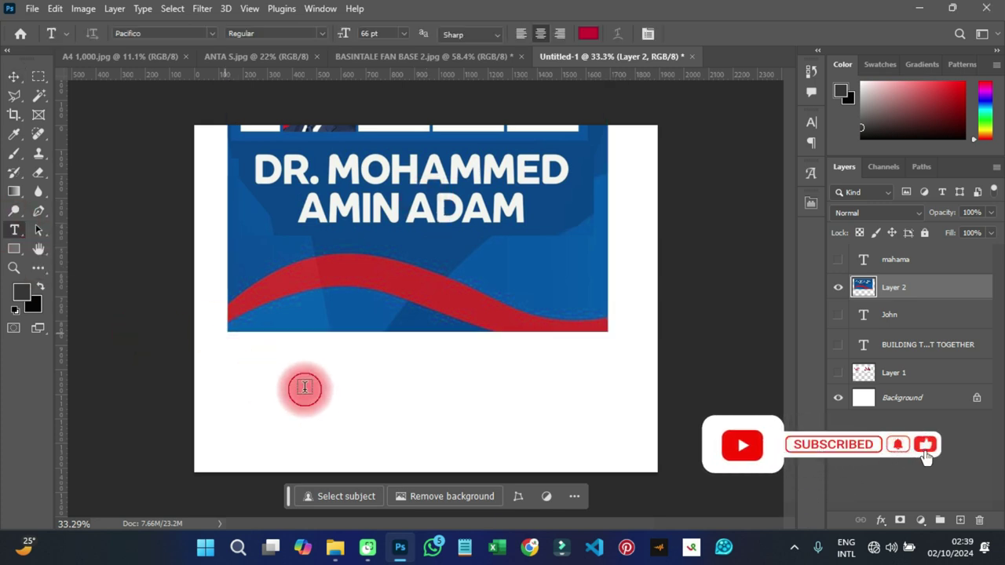
click(305, 388)
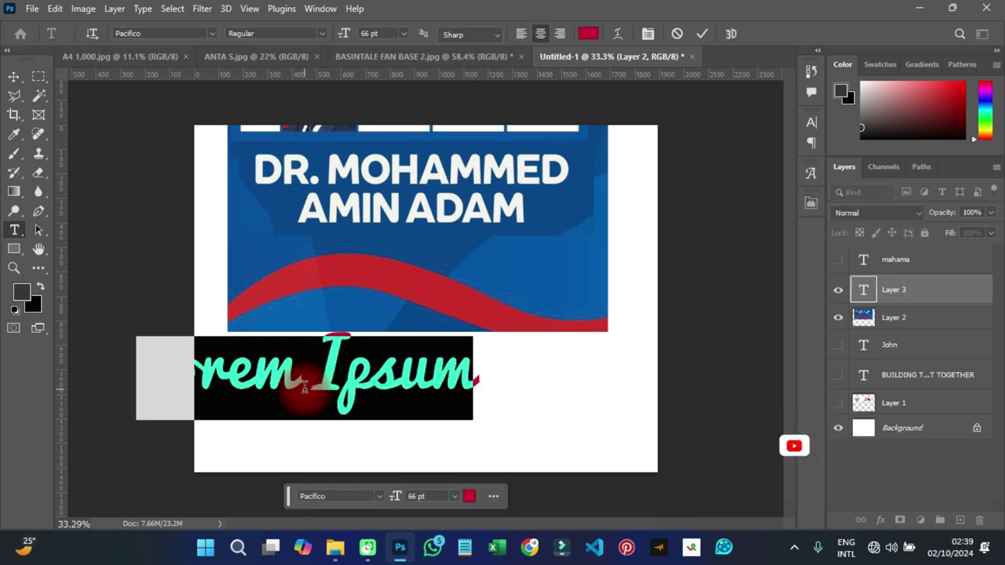
text(DR.)
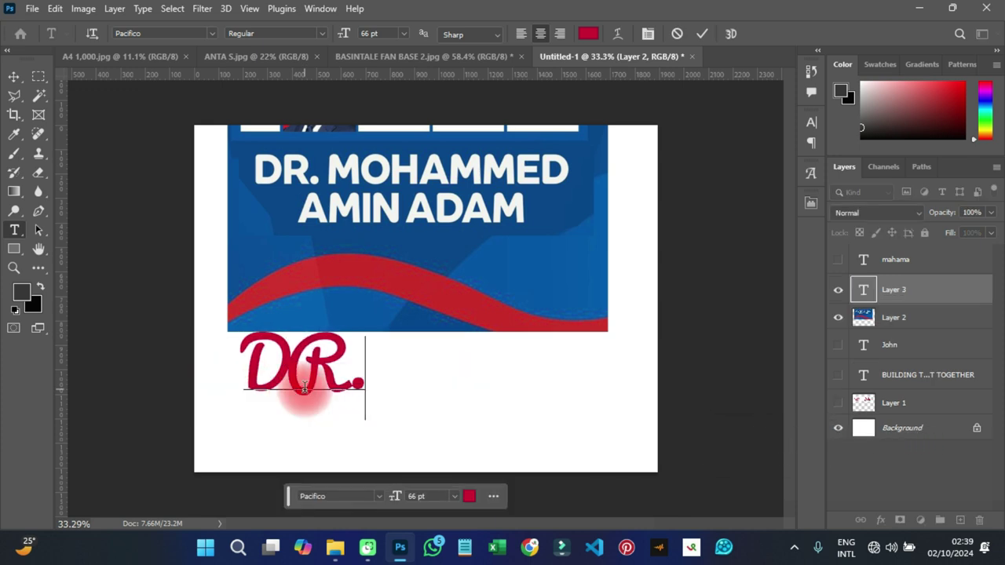
text( MOHA)
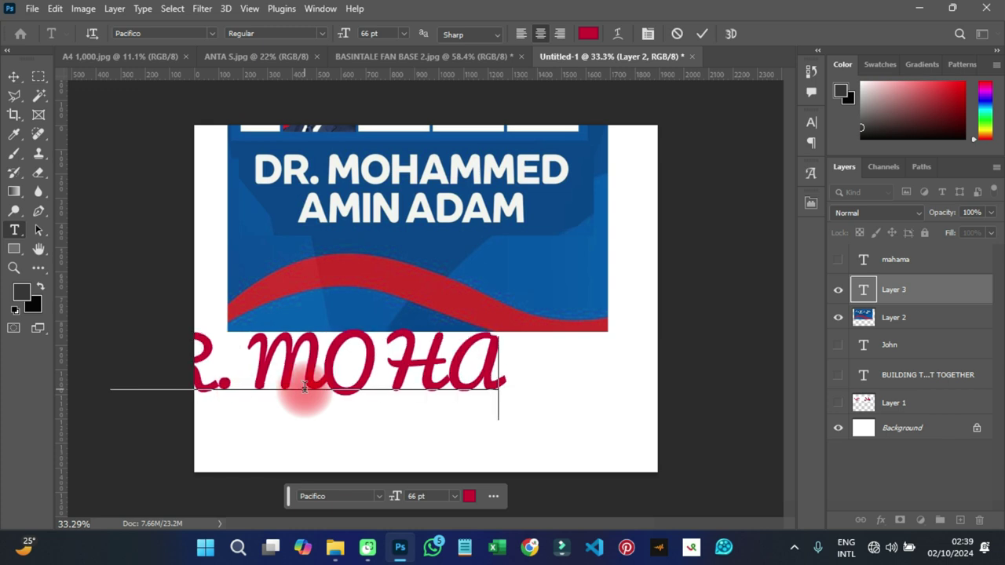
text(MMED)
text(AMIN )
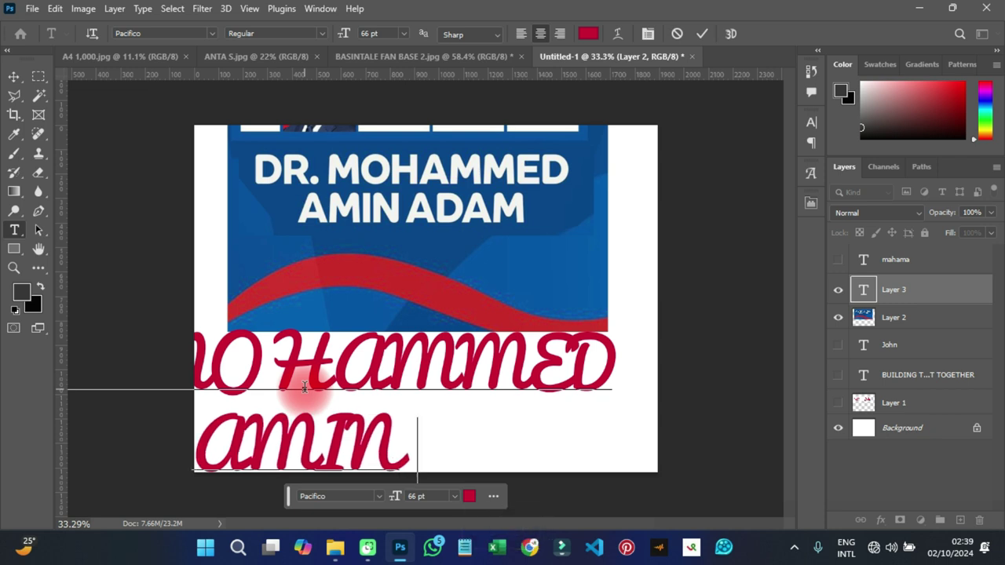
text(ad)
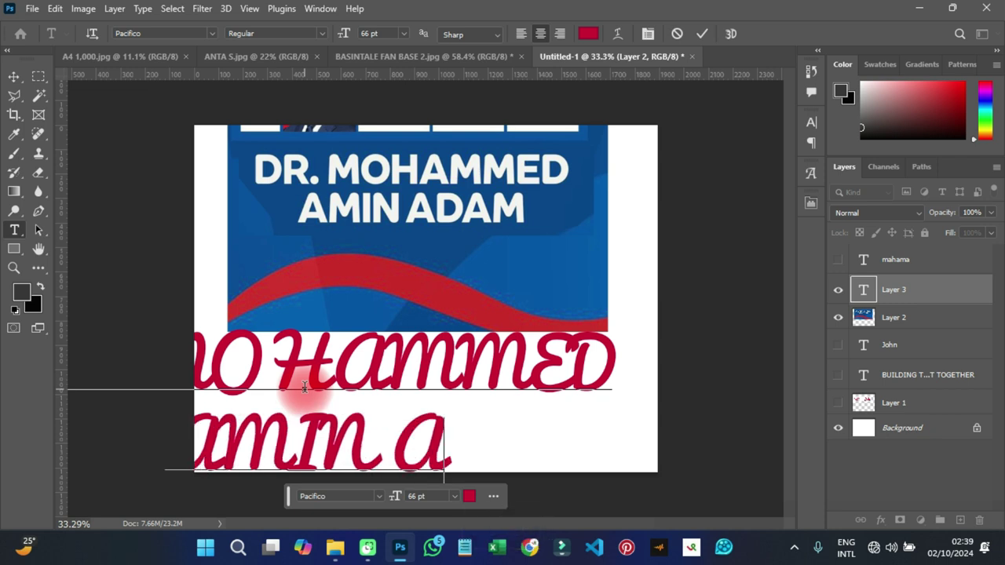
text(am)
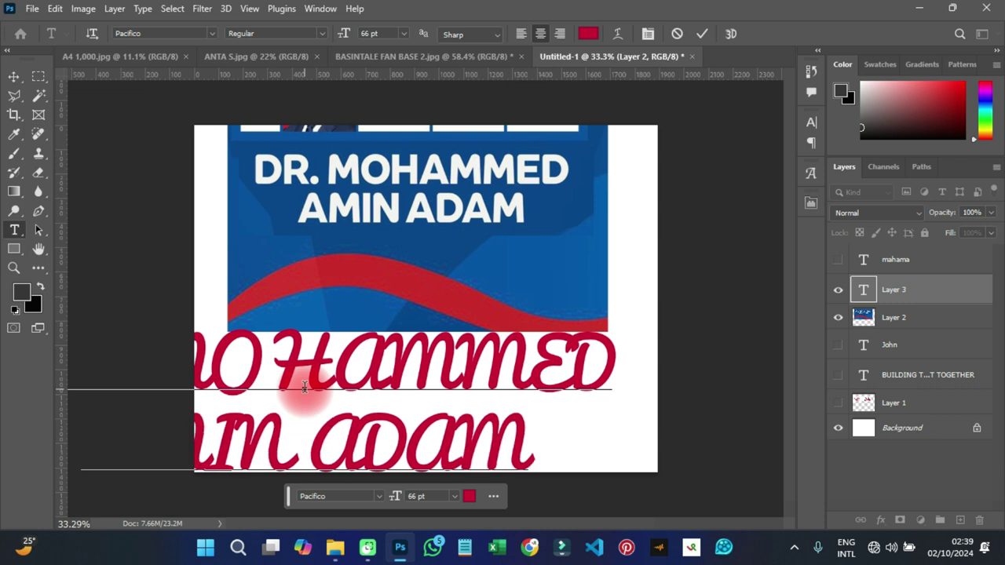
click(13, 77)
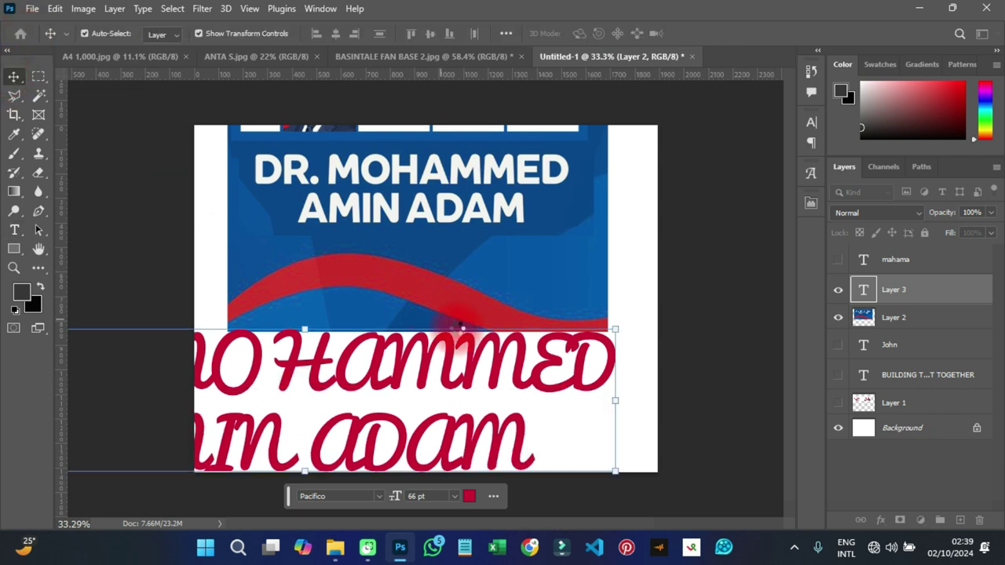
click(812, 122)
click(704, 161)
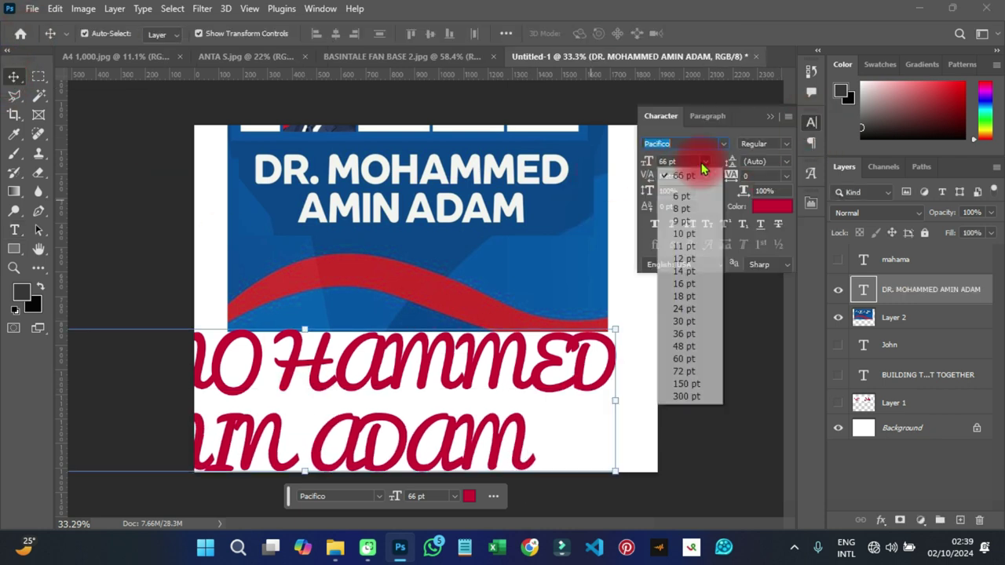
click(683, 258)
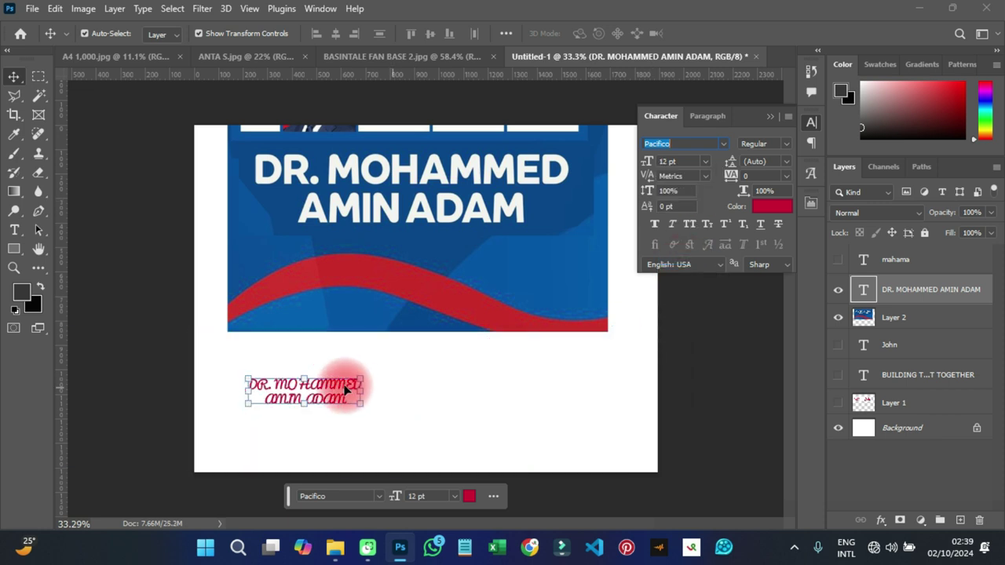
key(ctrl+z)
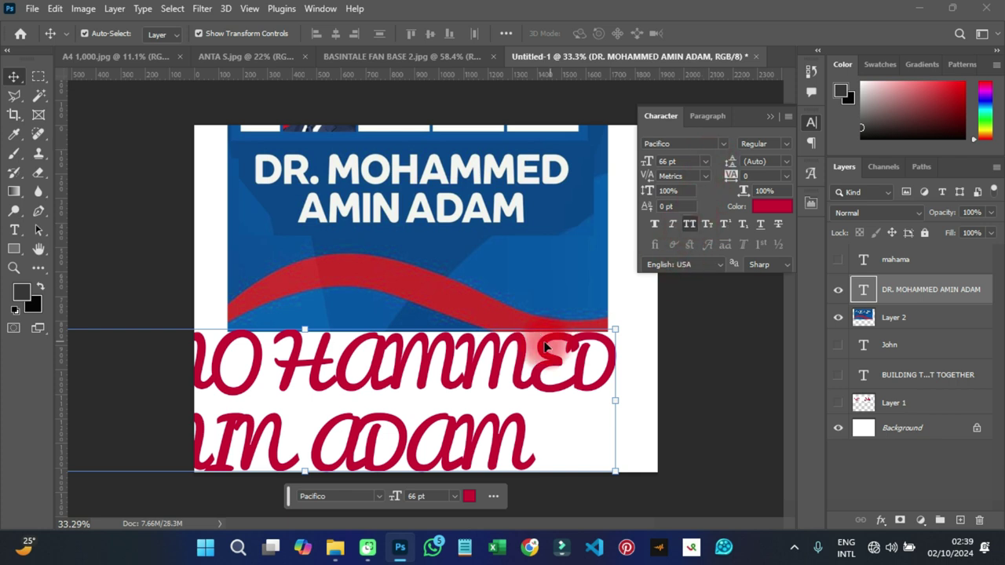
Set the new name text in all caps at 18 pt and place it in the middle of the white area below the flyer
click(706, 162)
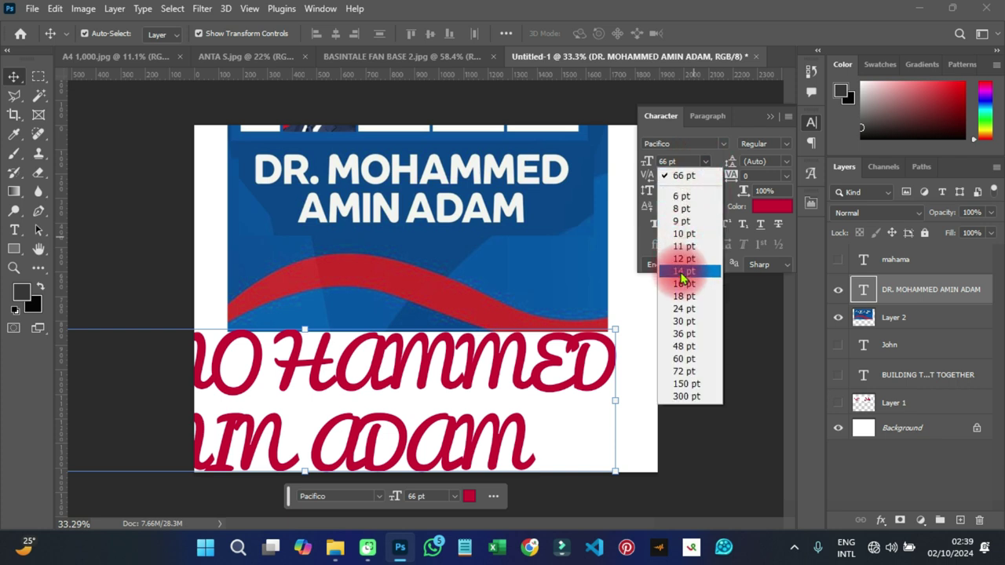
click(684, 296)
drag(276, 399, 398, 383)
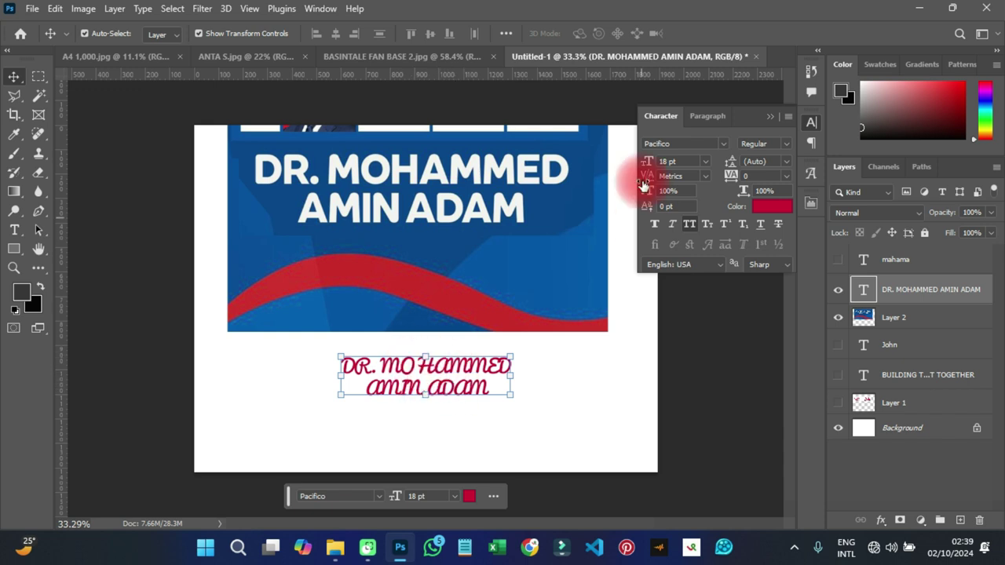
Set the name text in Chillax Bold at 48 pt
click(698, 143)
text(CHILLA)
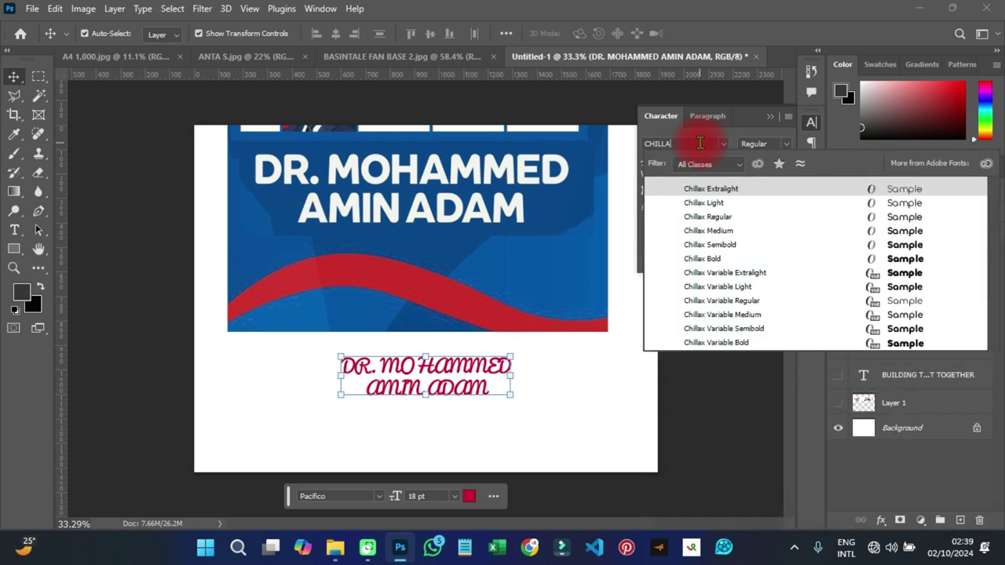
click(703, 259)
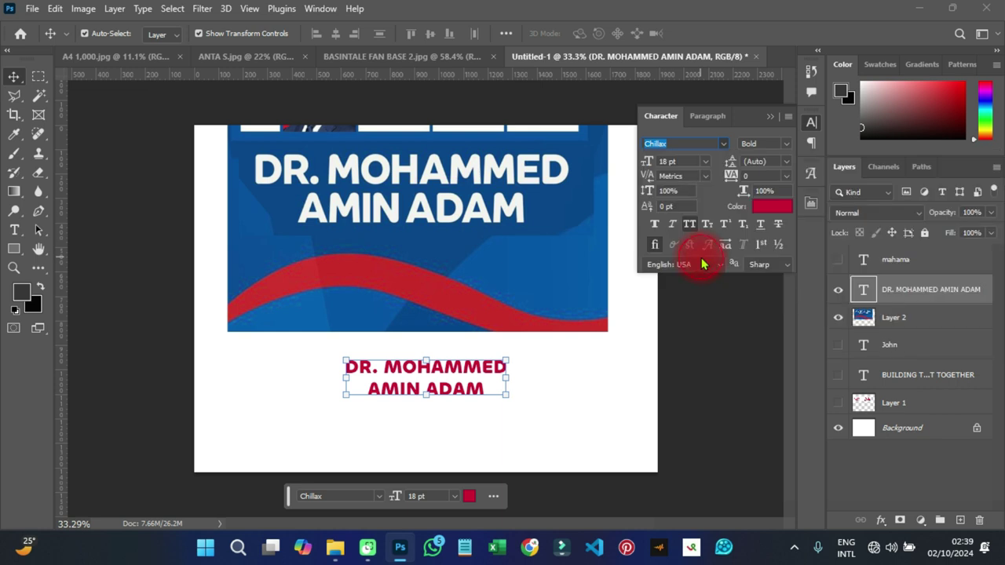
click(705, 161)
click(684, 343)
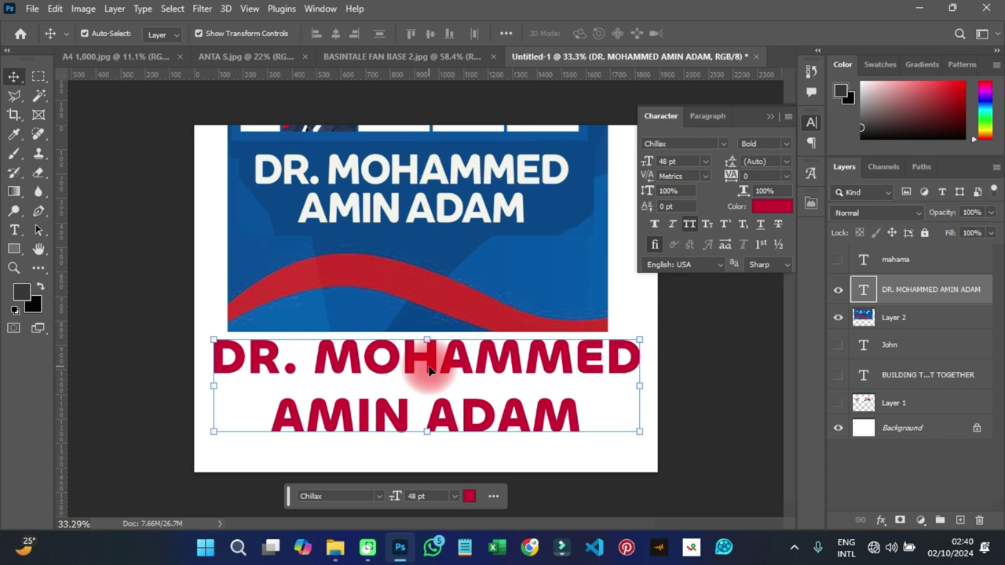
Move the flyer down behind the name text so its ballot row and vote badge show on the canvas
drag(401, 224, 407, 375)
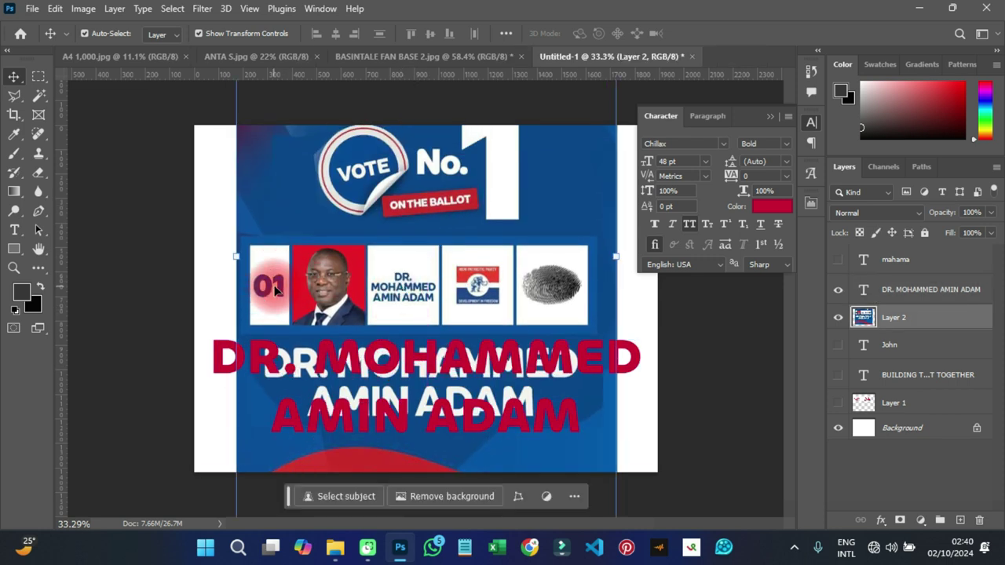
click(417, 289)
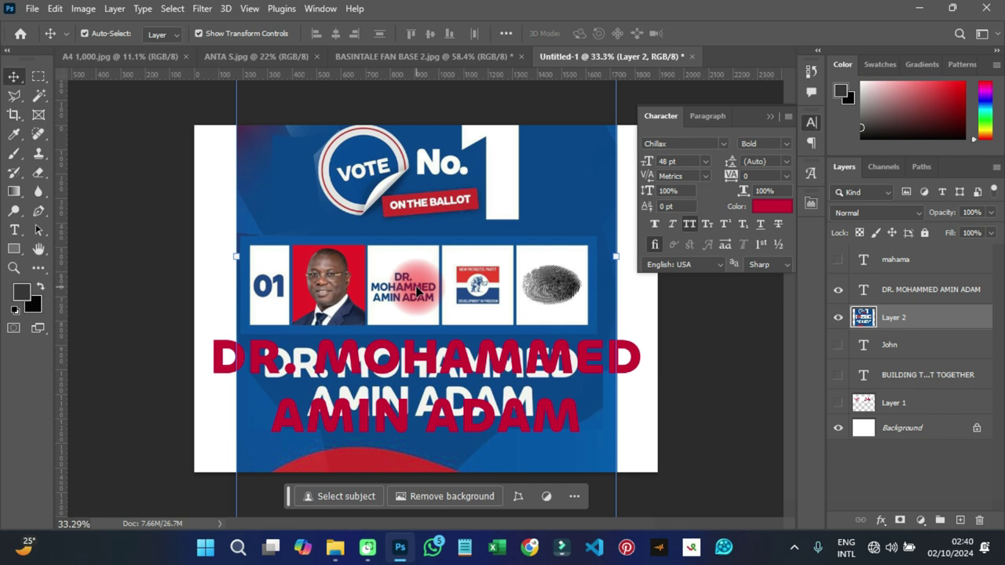
click(446, 244)
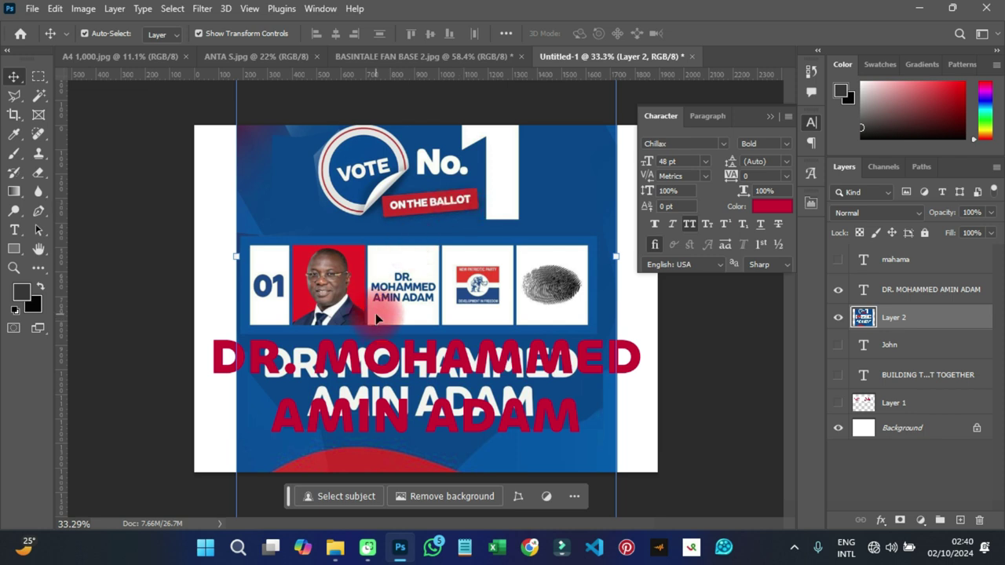
Add the text "01" beside the flyer's vote badge and move it down onto the ballot row's number cell
click(14, 230)
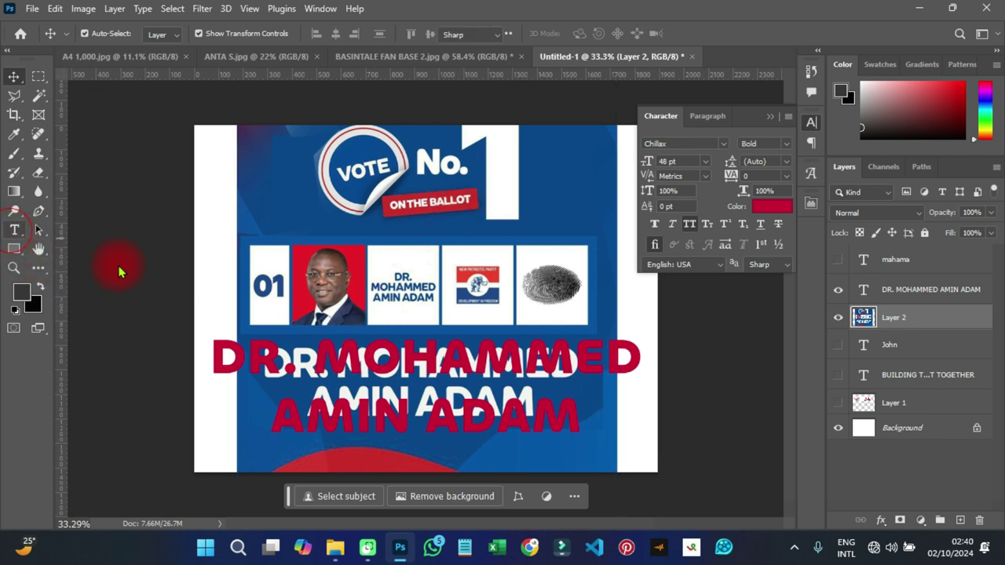
click(282, 212)
text(01)
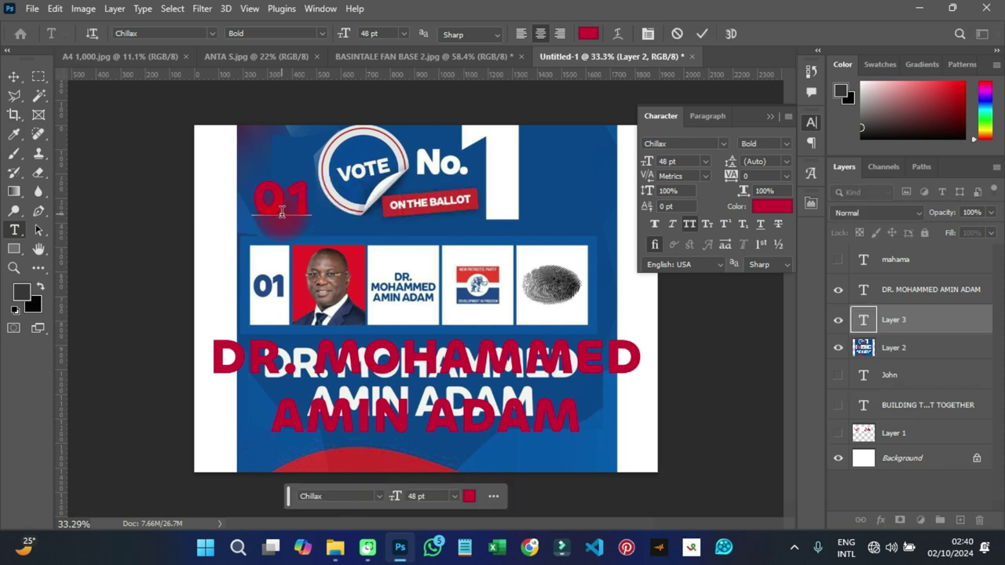
click(15, 76)
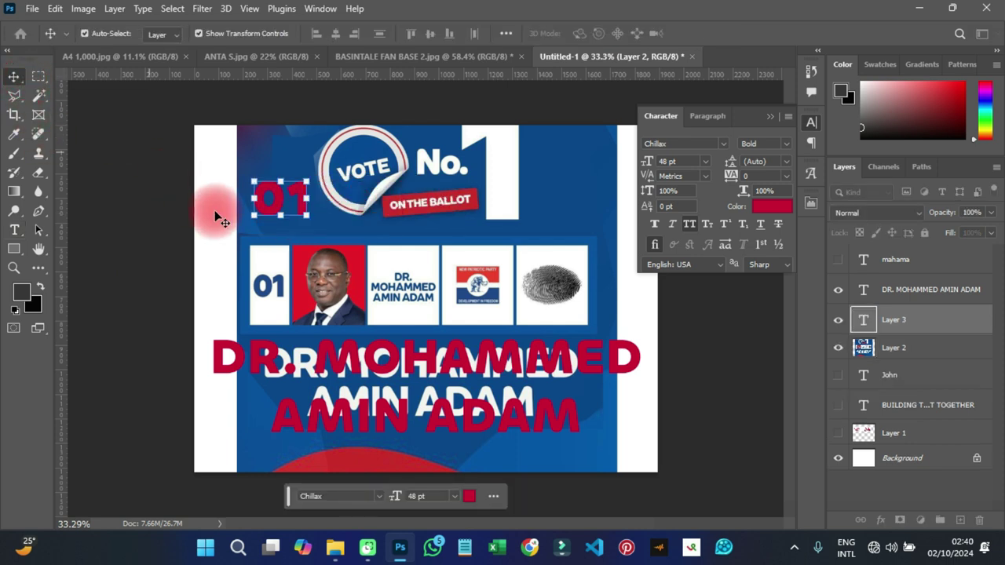
scroll(247, 165, up, 2)
drag(248, 165, 241, 310)
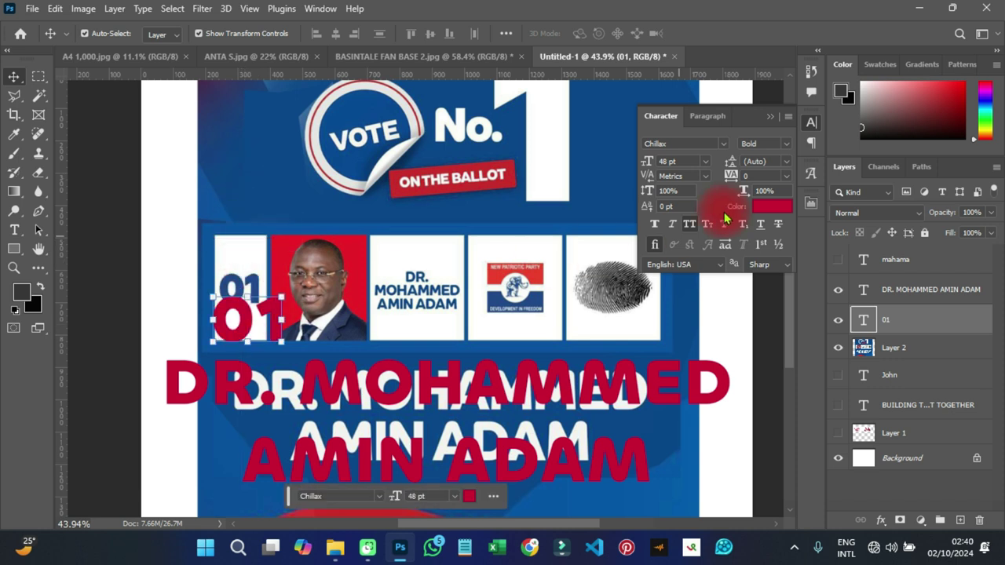
Set the new "01" text to 16 pt and place it just beneath the flyer's printed ballot number
click(705, 162)
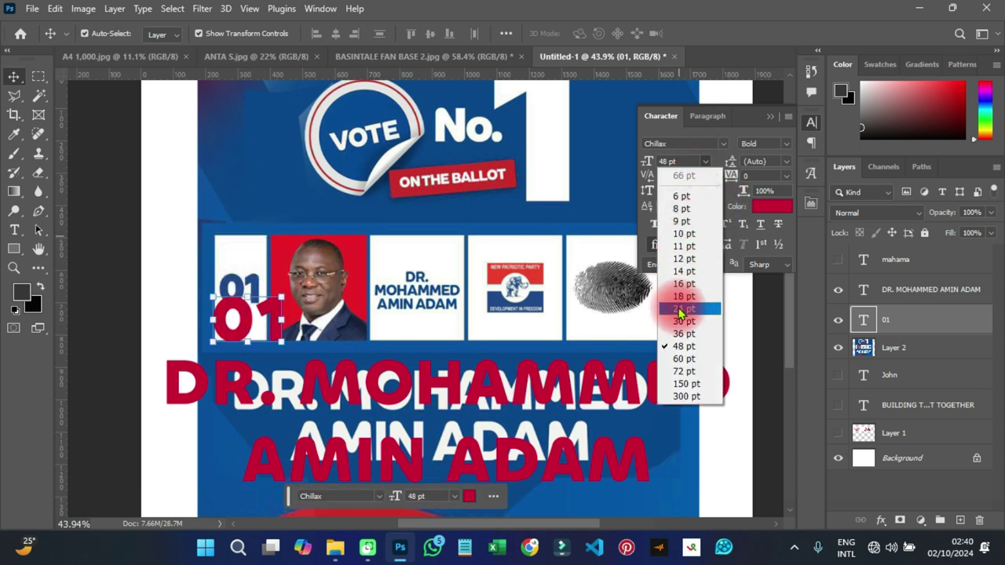
key(Escape)
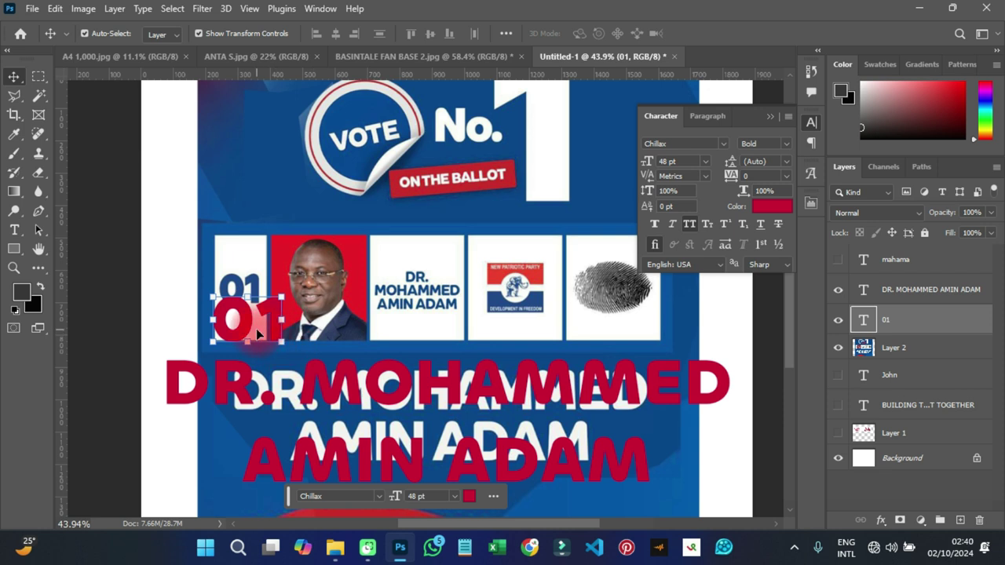
click(704, 161)
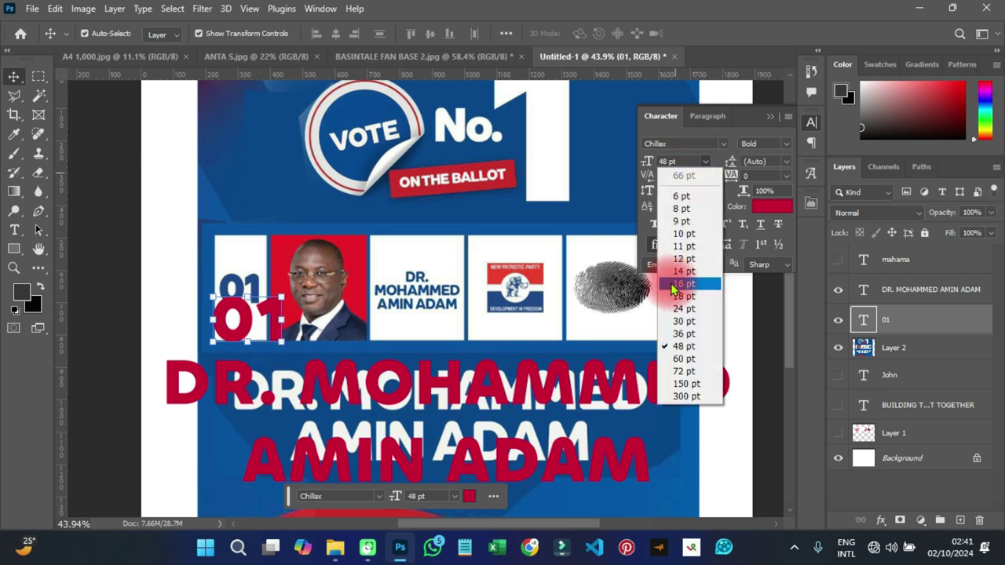
click(680, 283)
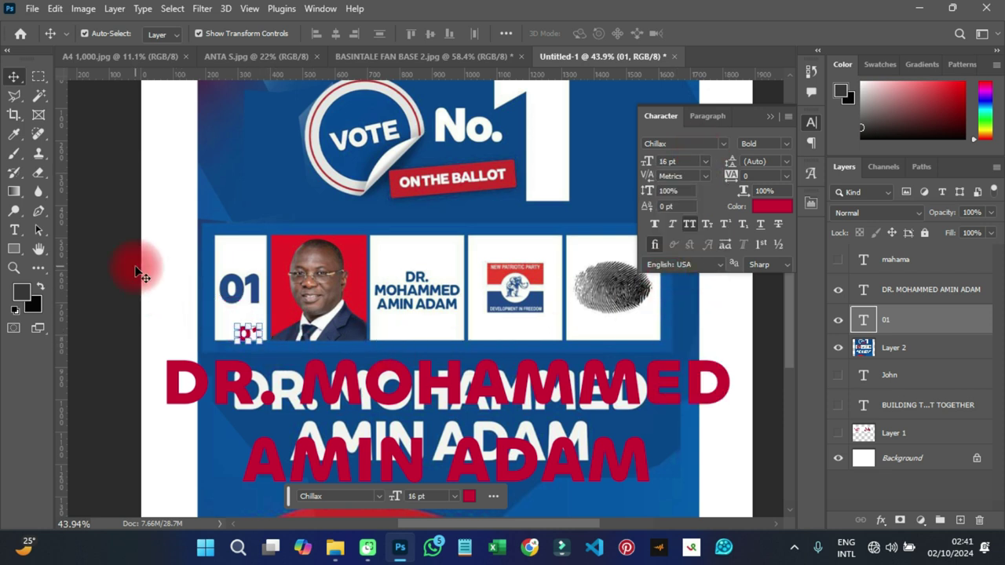
click(228, 322)
scroll(228, 322, up, 3)
drag(275, 345, 262, 319)
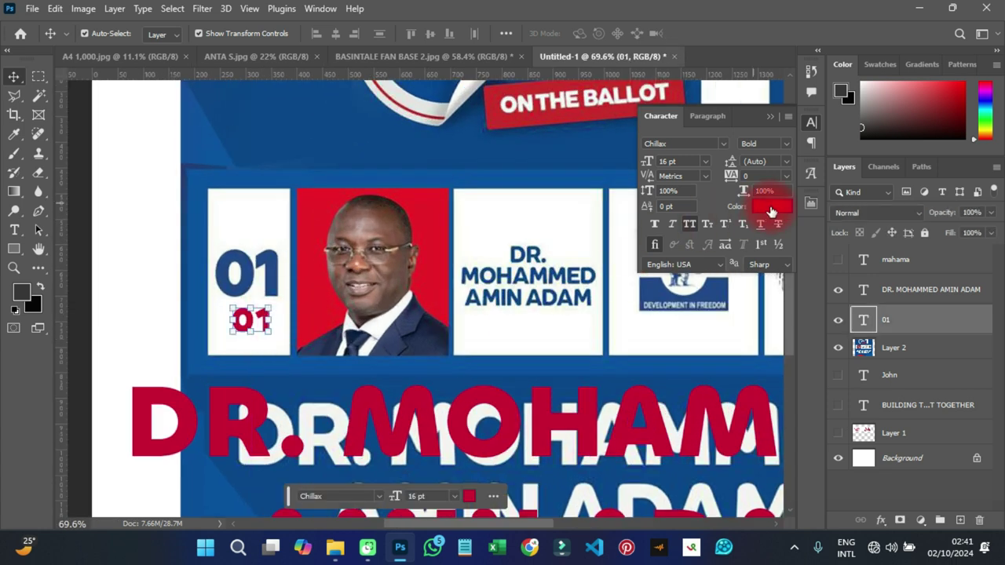
Recolour the new "01" text to the web-safe blue 006699
click(436, 175)
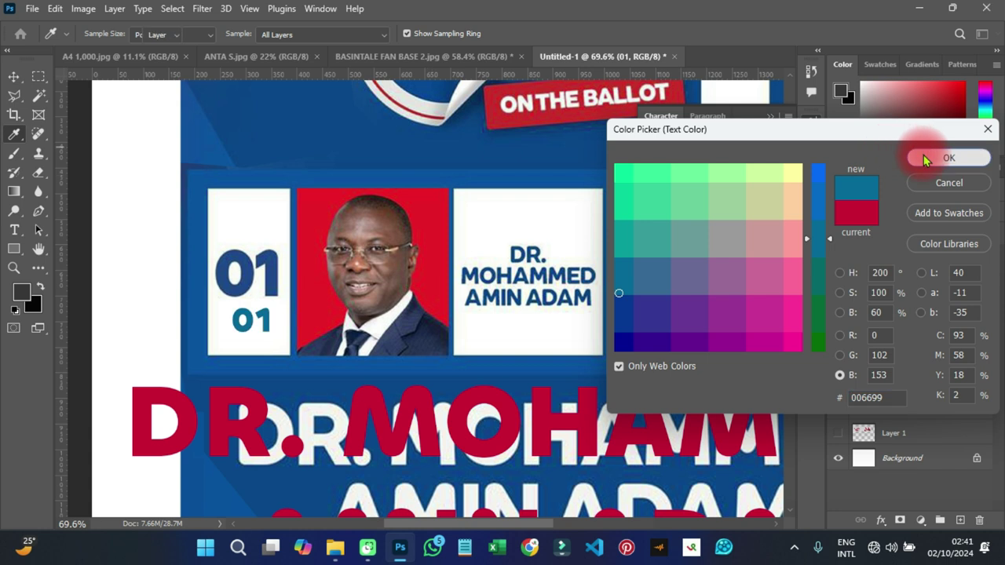
click(926, 157)
scroll(251, 332, down, 5)
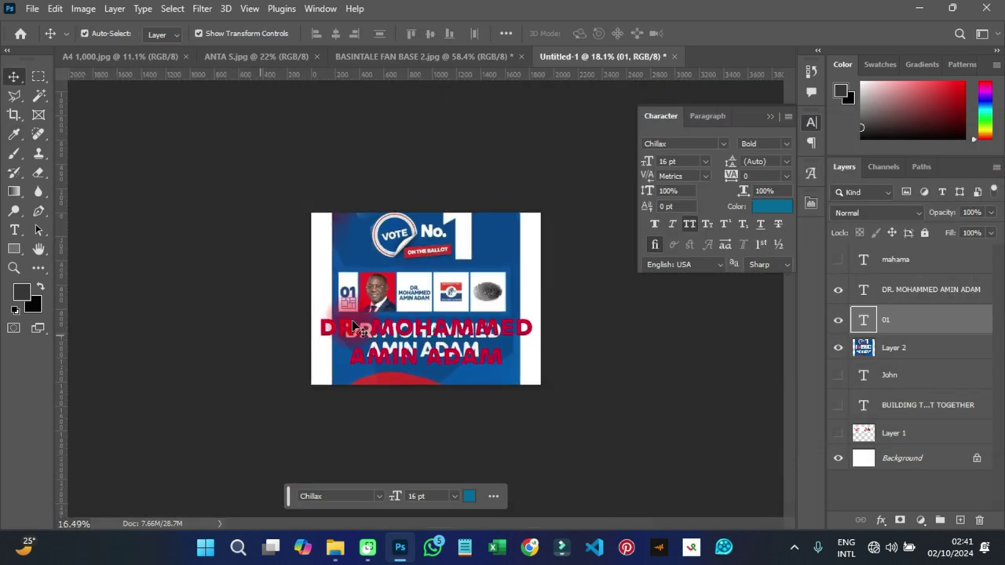
Hide the flyer layer behind the lettering and set the "01" text to 48 pt, leaving no layer selected
click(429, 266)
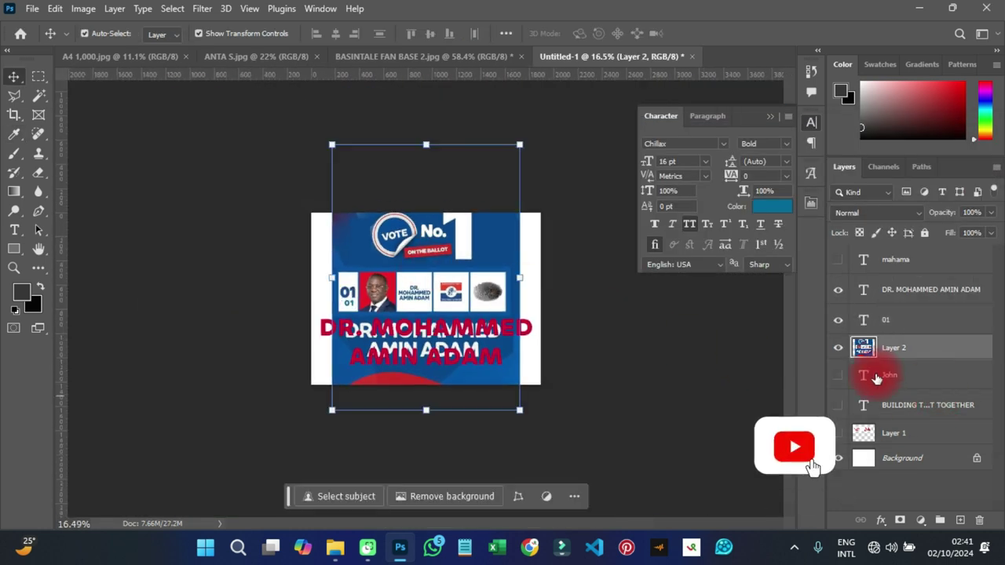
click(839, 348)
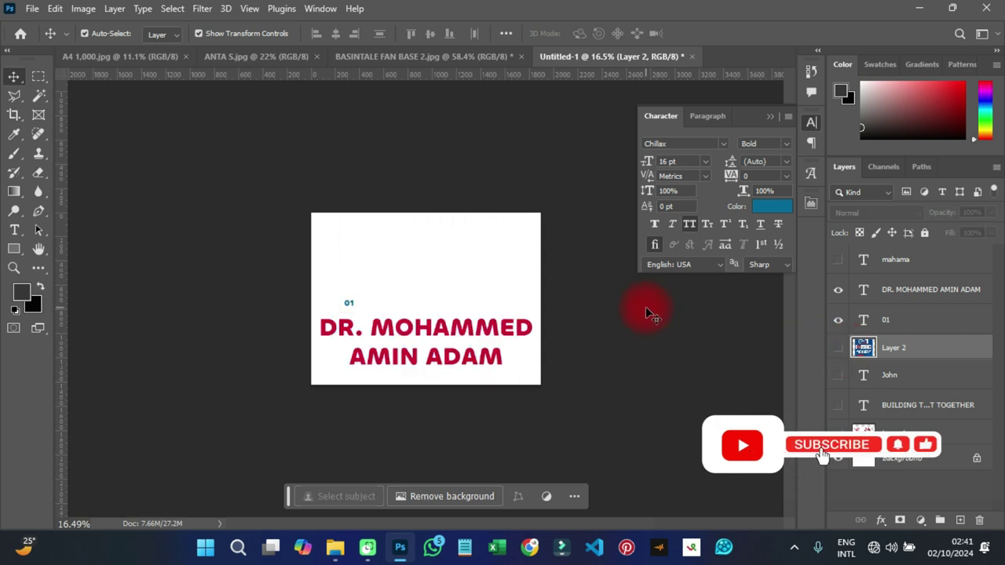
scroll(343, 307, up, 2)
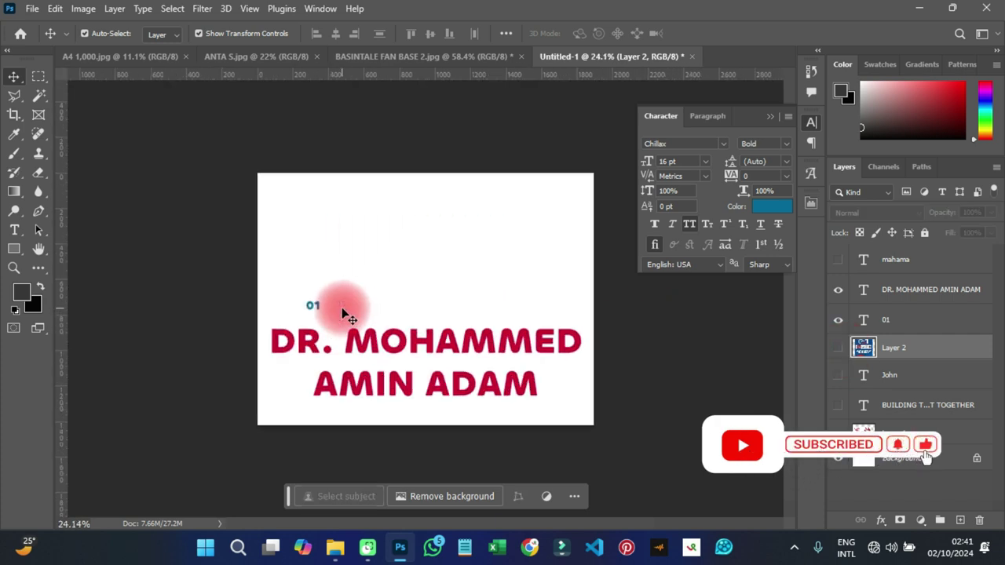
click(312, 307)
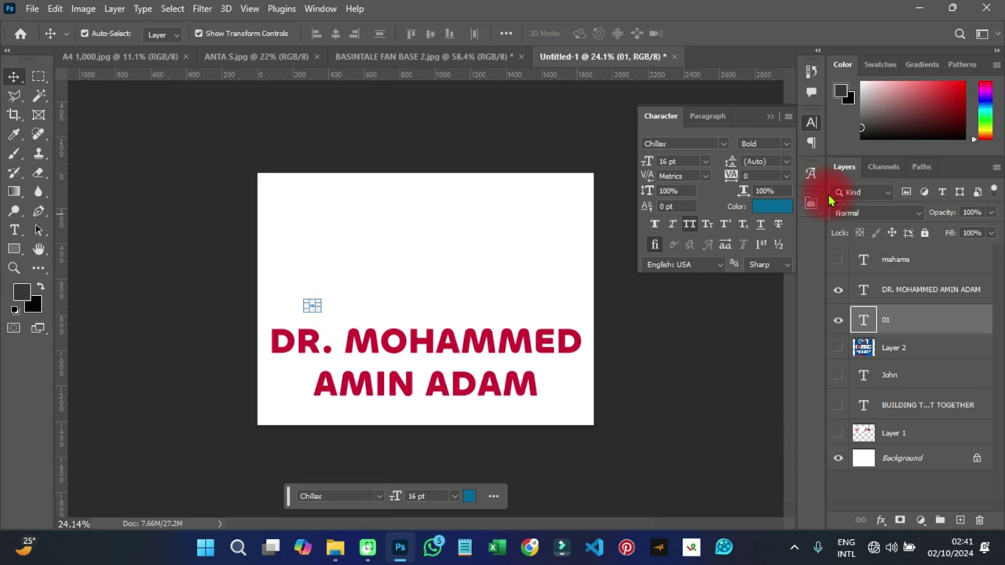
click(704, 161)
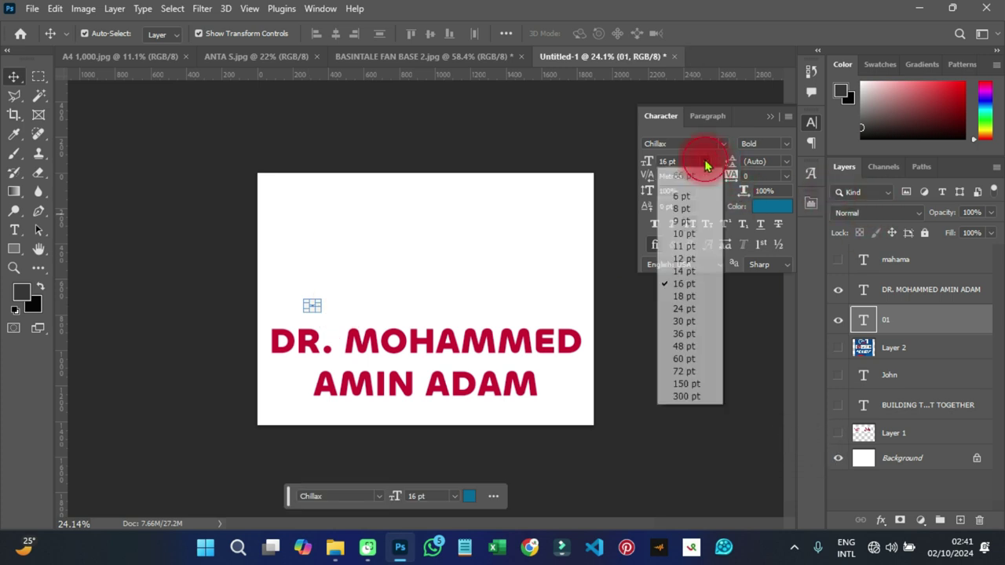
click(677, 346)
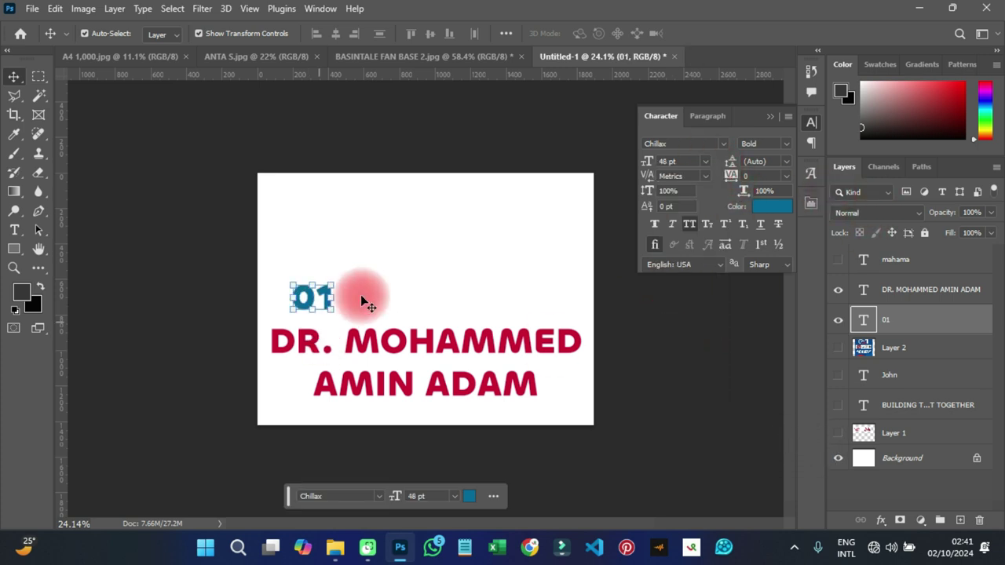
click(416, 353)
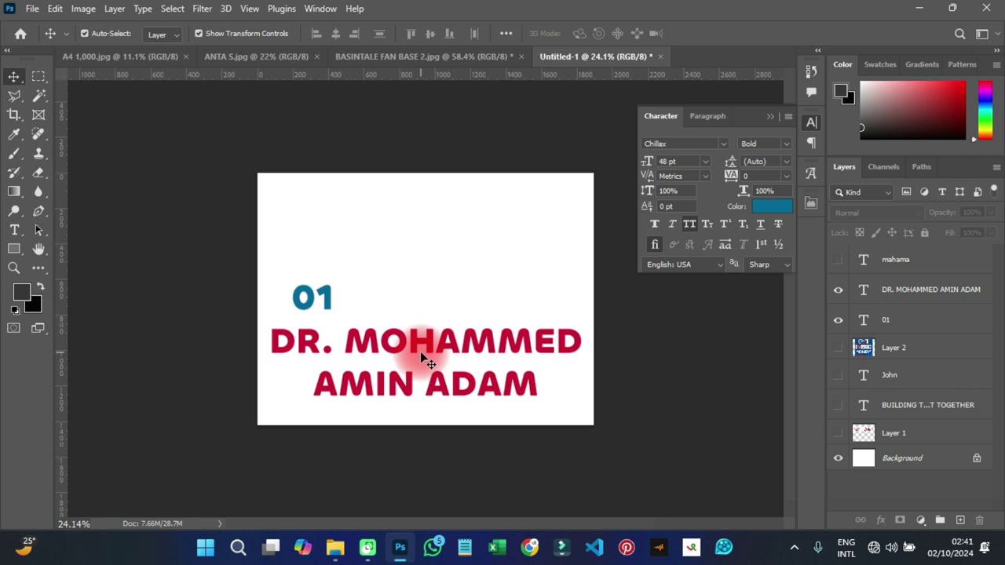
Examine the lettering of the candidate's name and constituency line in A4 1,000.jpg, then switch to BASINTALE FAN BASE 2.jpg
click(110, 57)
scroll(247, 229, up, 3)
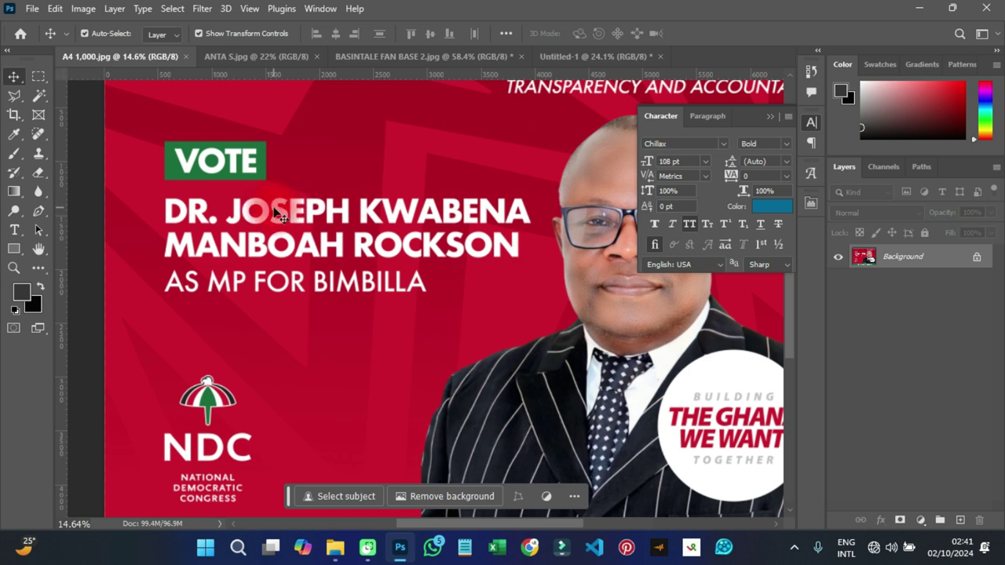
scroll(279, 212, down, 3)
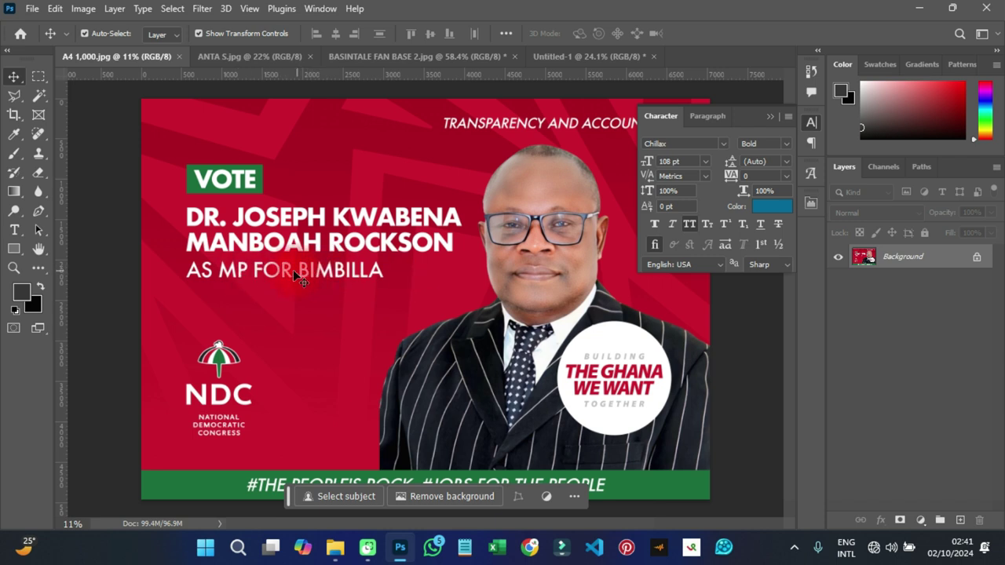
scroll(250, 281, down, 1)
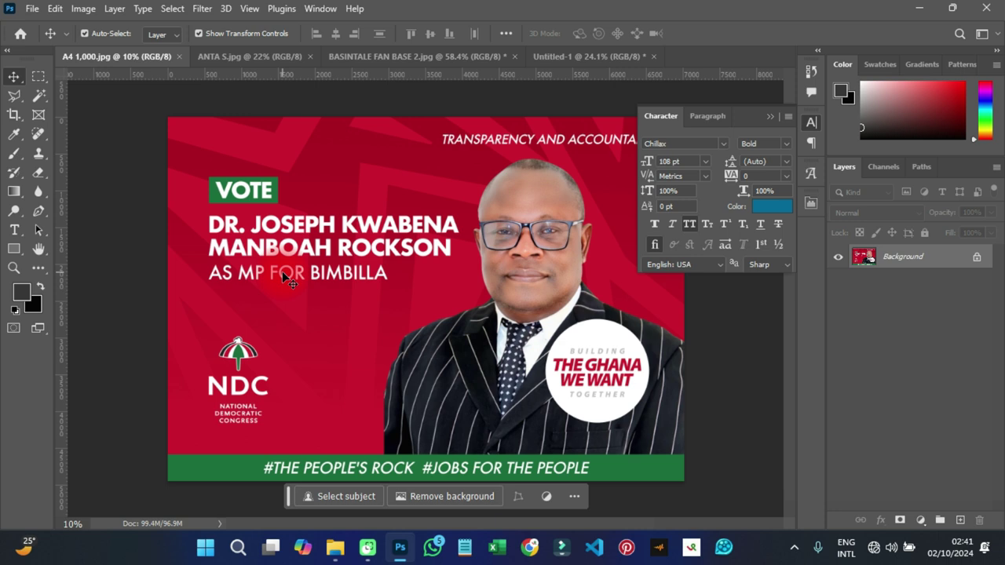
click(388, 59)
Switch to the desktop's FONTS folder and open the OTF font files inside Chillax_Complete
click(919, 8)
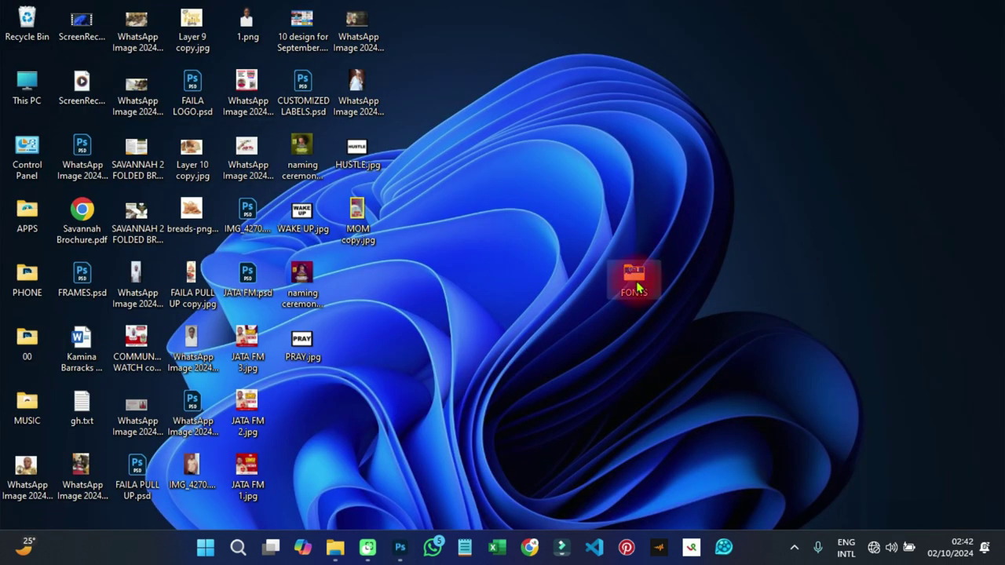
double_click(636, 283)
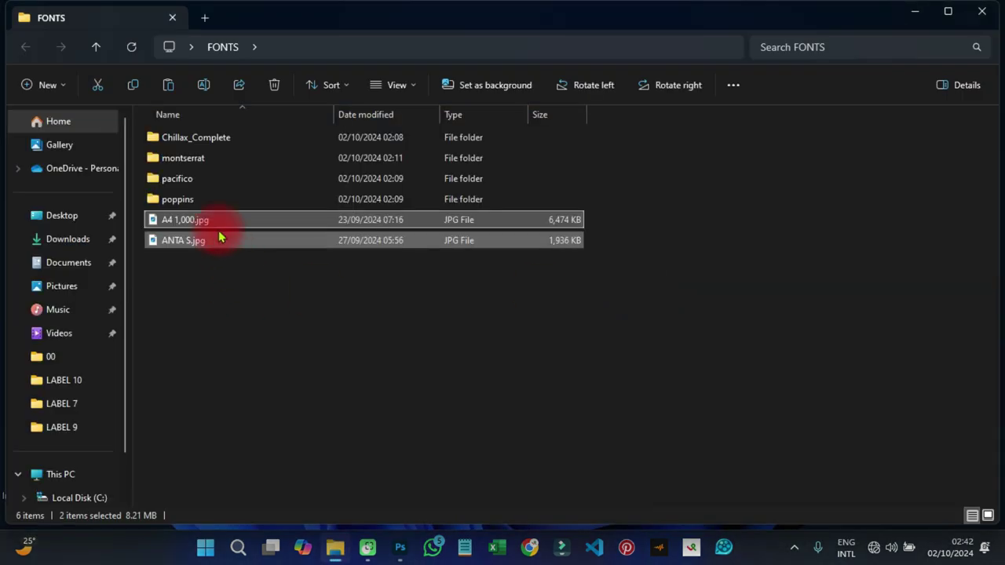
click(196, 143)
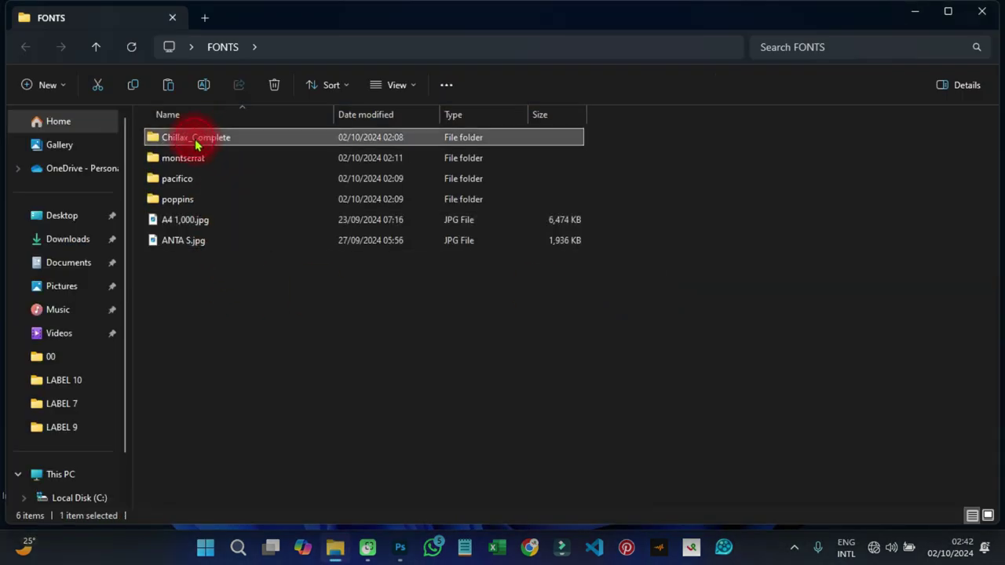
double_click(196, 143)
click(180, 140)
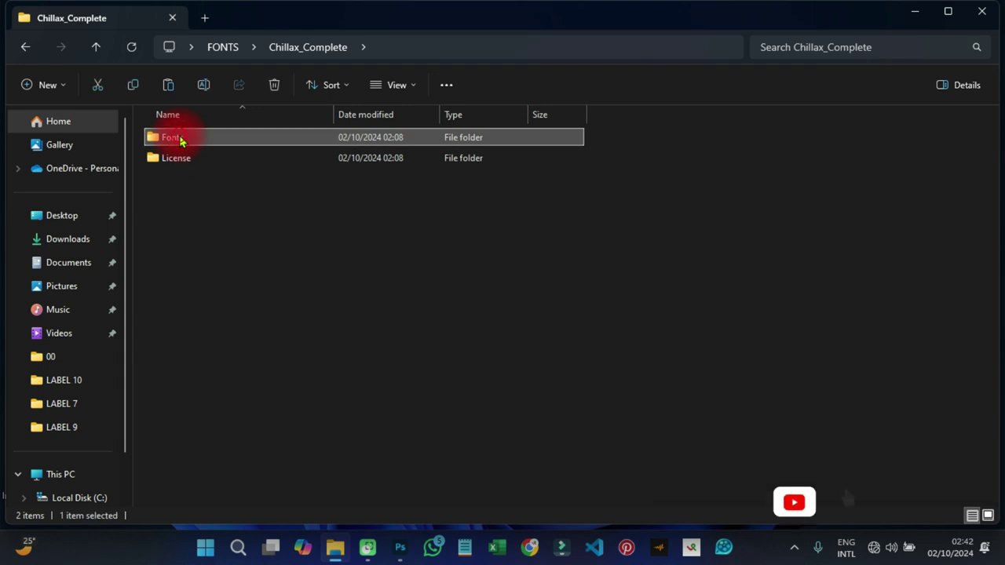
double_click(181, 140)
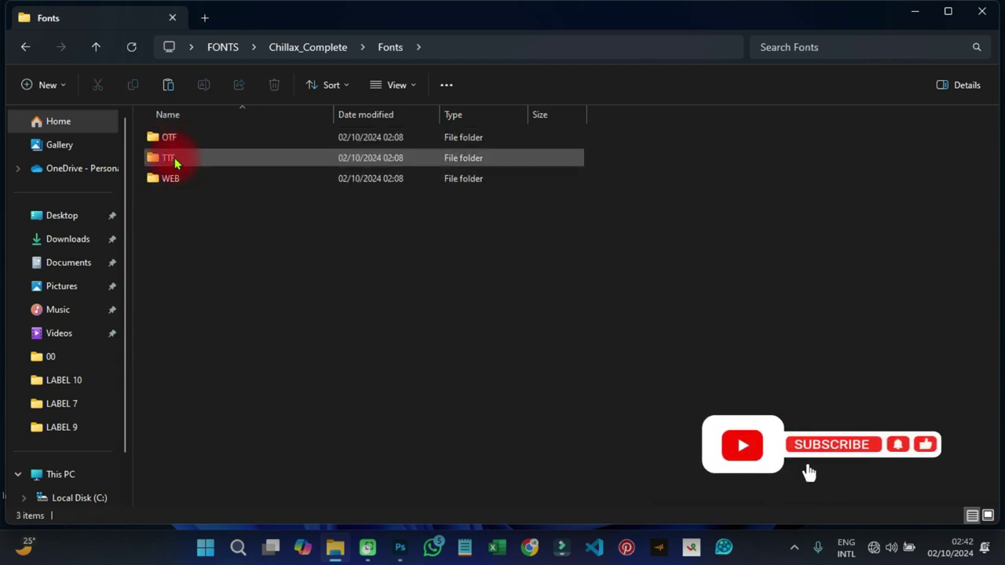
click(173, 140)
double_click(173, 140)
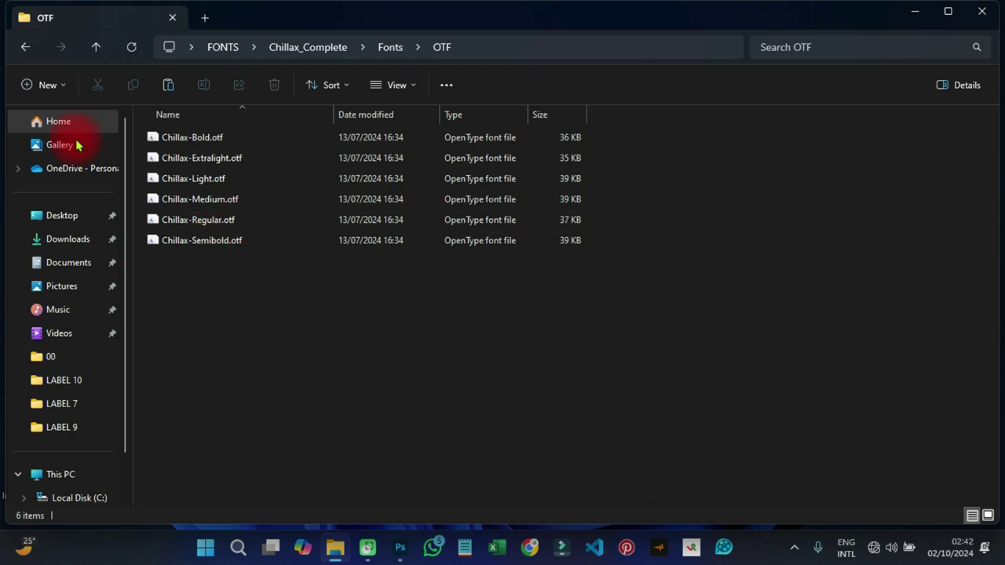
Return to the FONTS folder and look through the font files in the montserrat folder
click(26, 49)
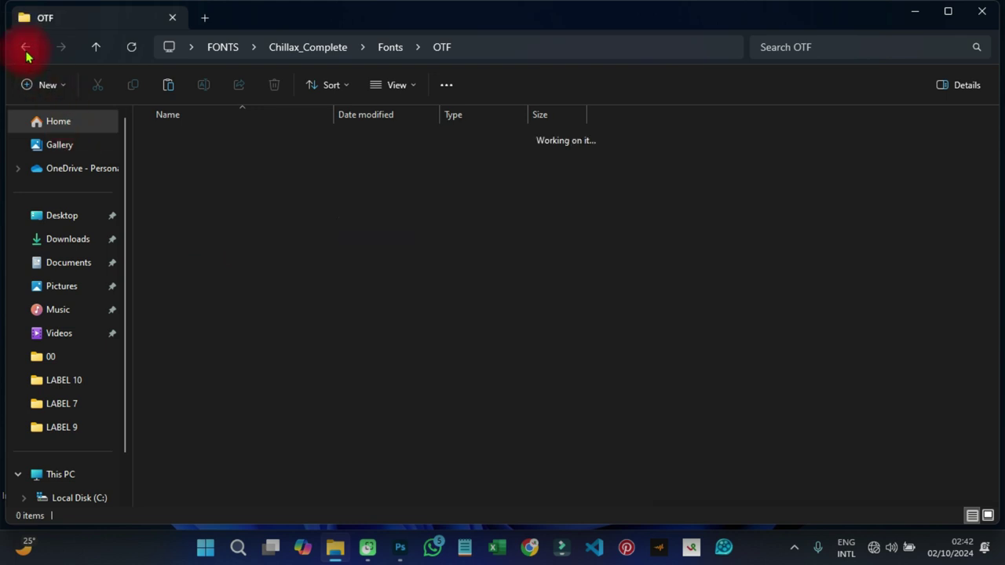
click(26, 49)
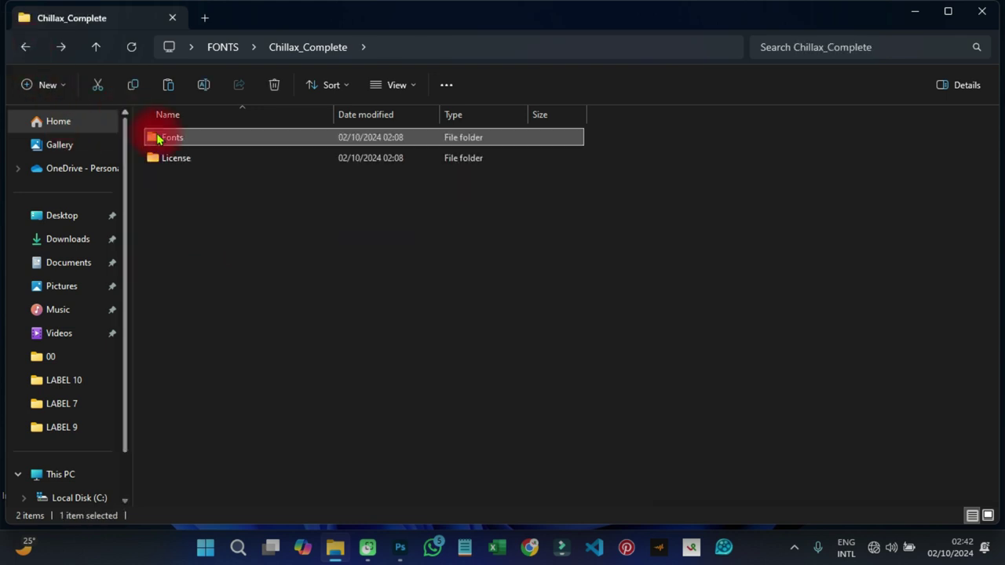
click(32, 53)
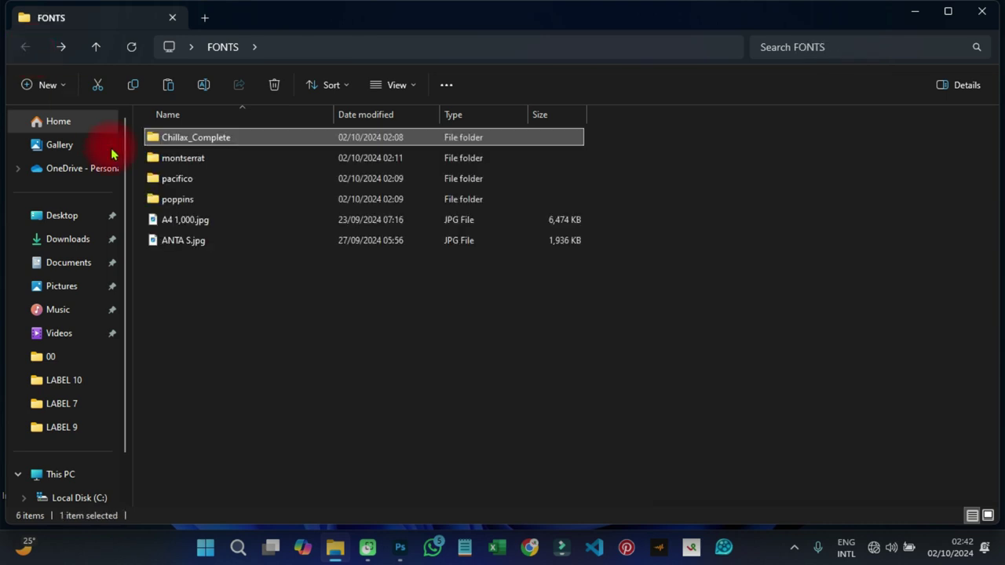
click(188, 168)
double_click(188, 168)
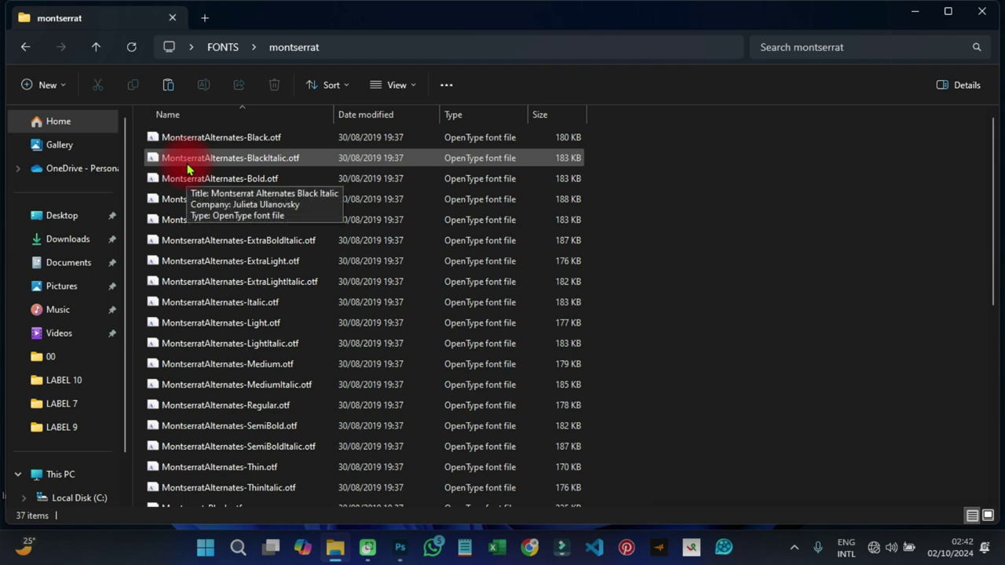
scroll(287, 253, down, 6)
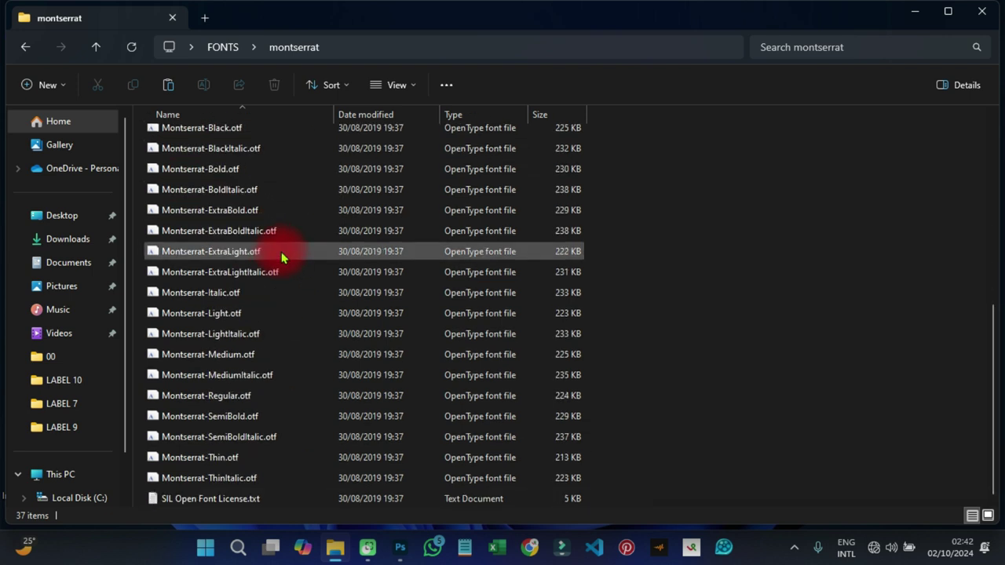
scroll(333, 314, up, 6)
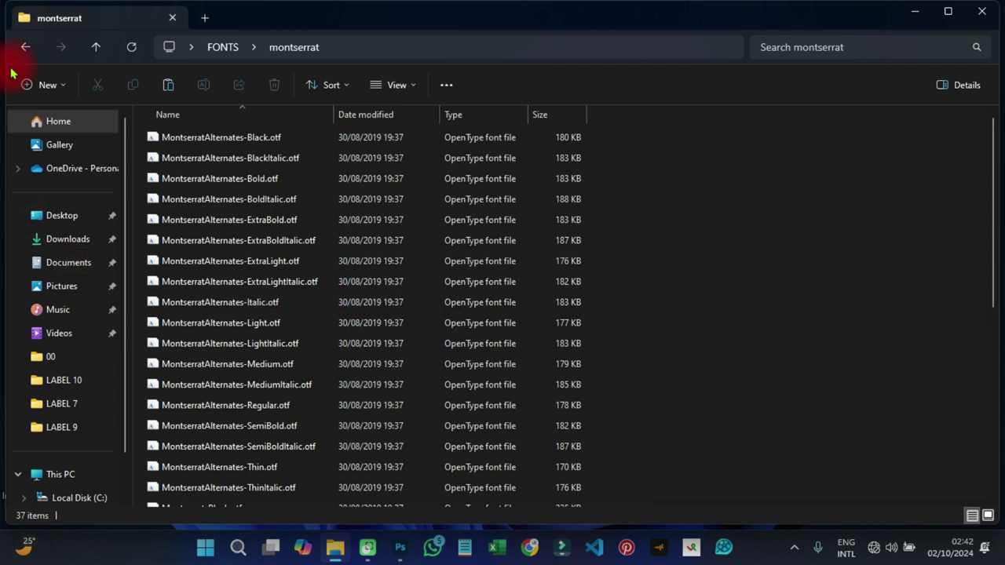
Look through the font files in the pacifico and poppins folders, ending back in the FONTS folder
click(26, 49)
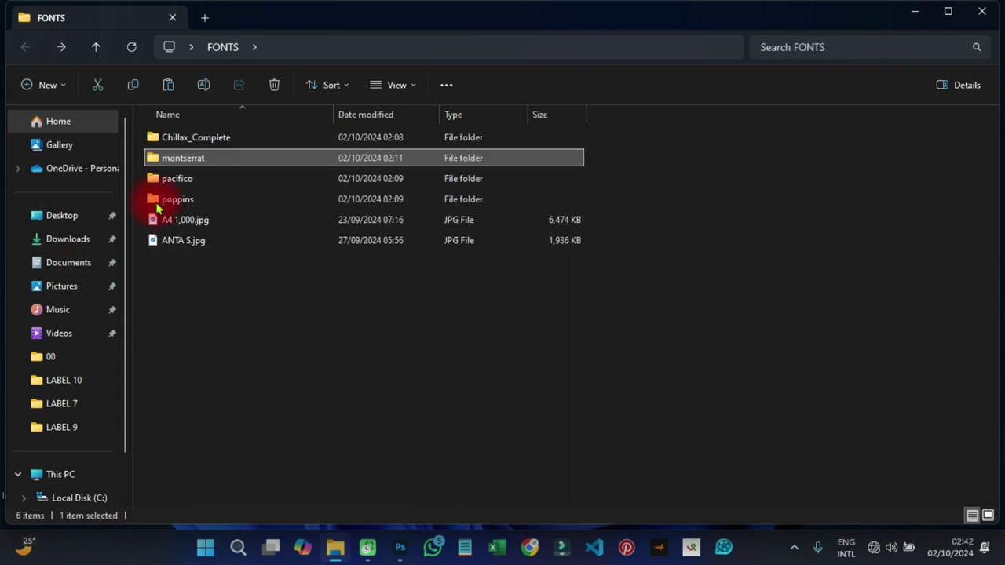
click(185, 180)
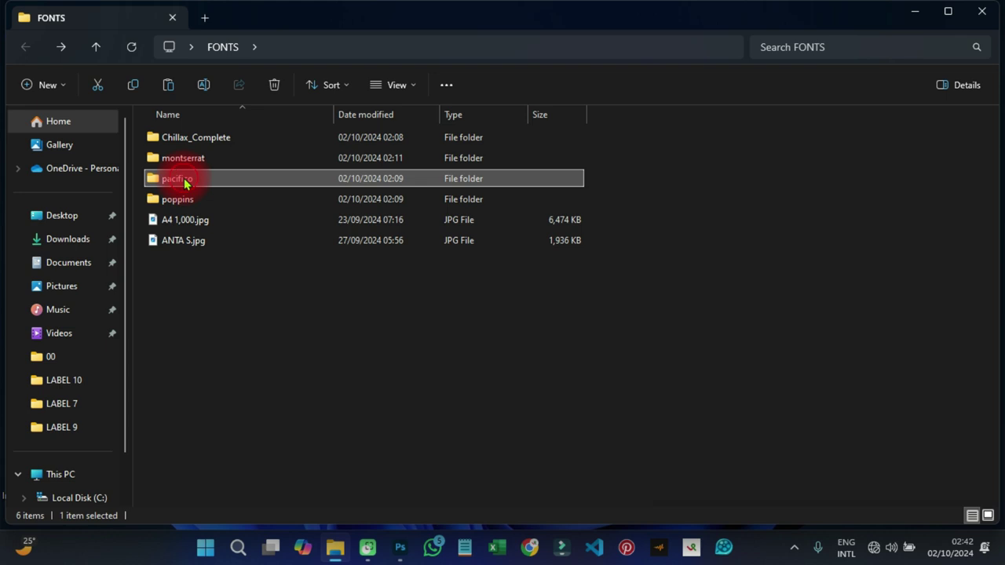
double_click(185, 180)
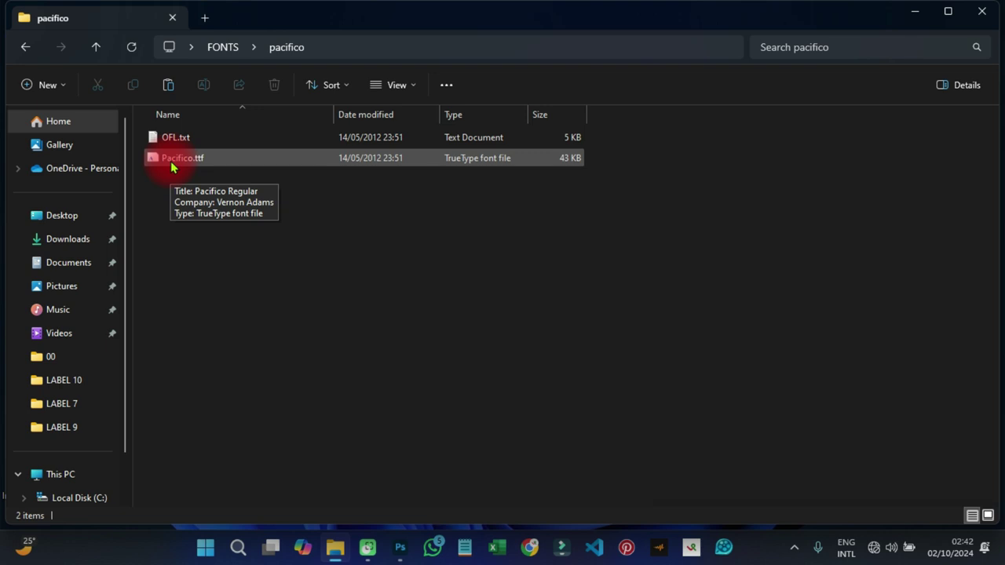
click(25, 49)
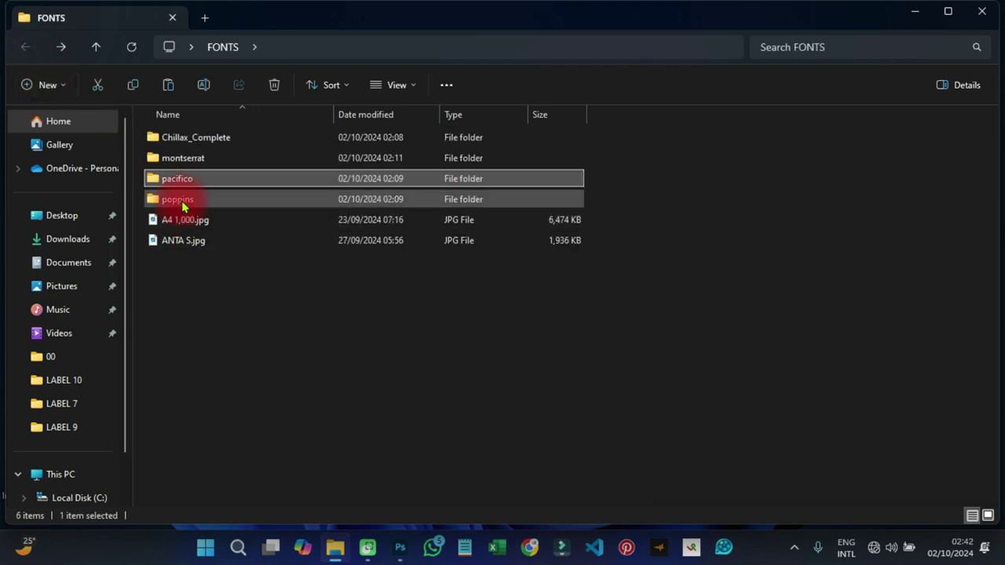
double_click(181, 201)
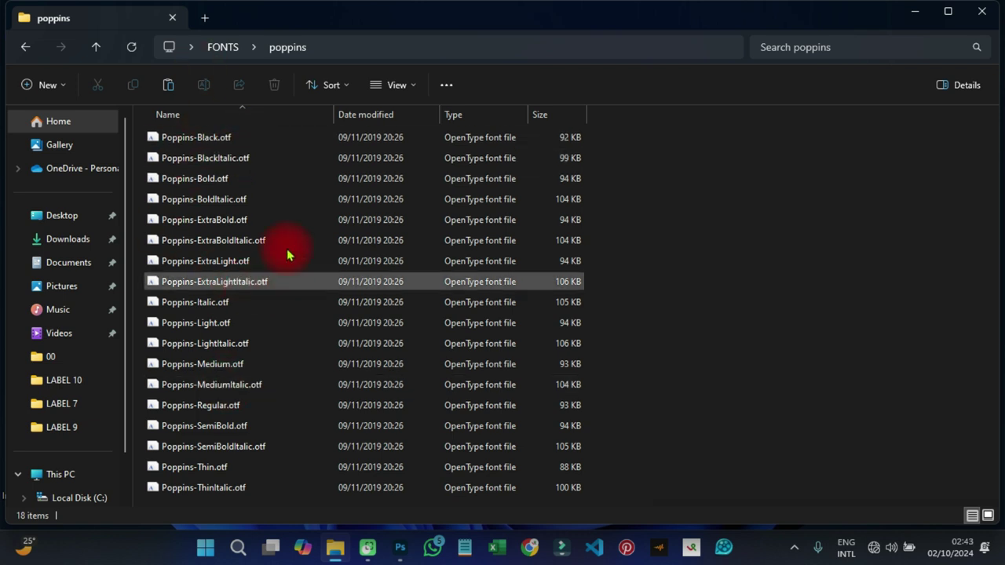
click(28, 52)
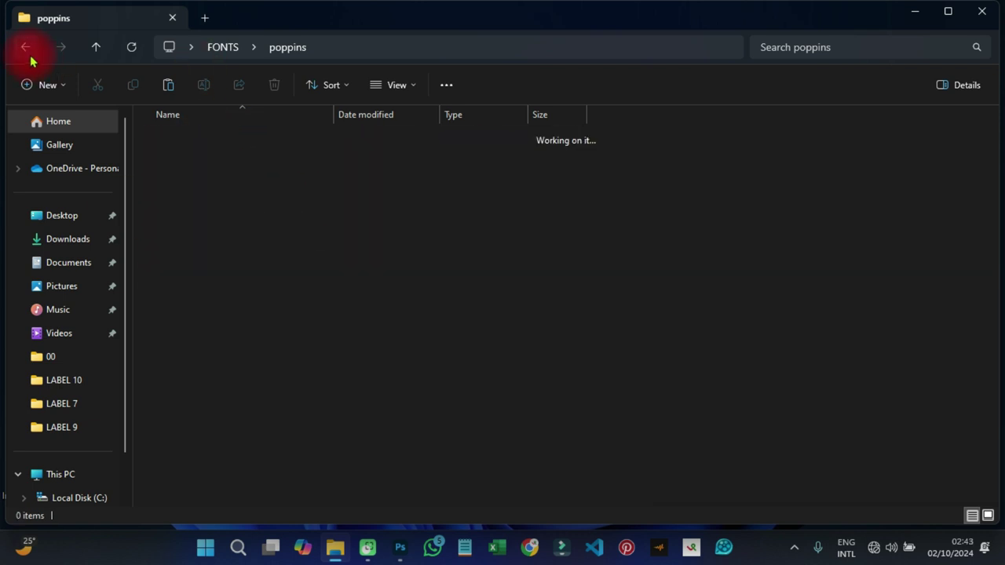
Switch to Photoshop and show the whole ANTA S.jpg flyer fitted to the screen
click(400, 550)
click(812, 124)
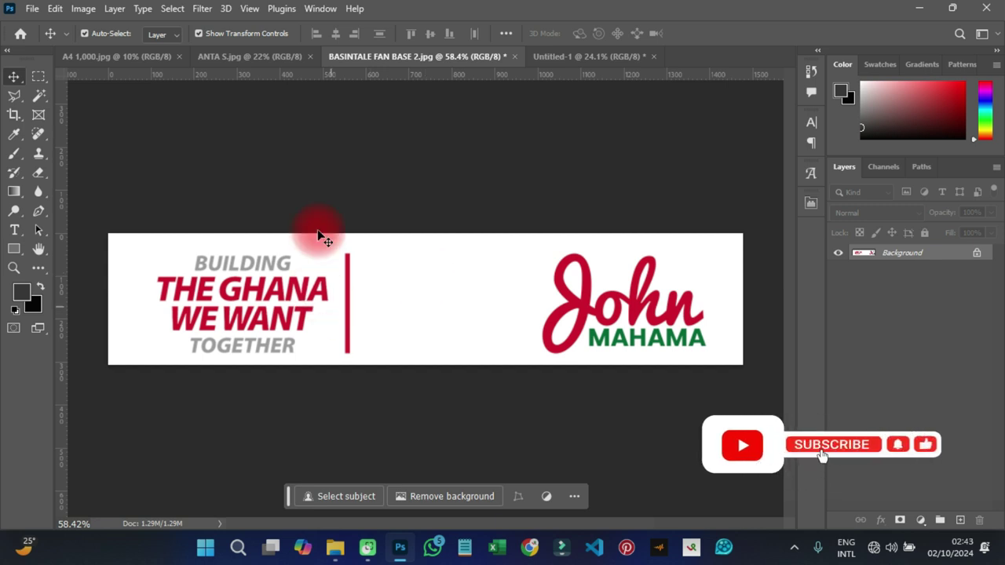
click(238, 63)
key(ctrl+0)
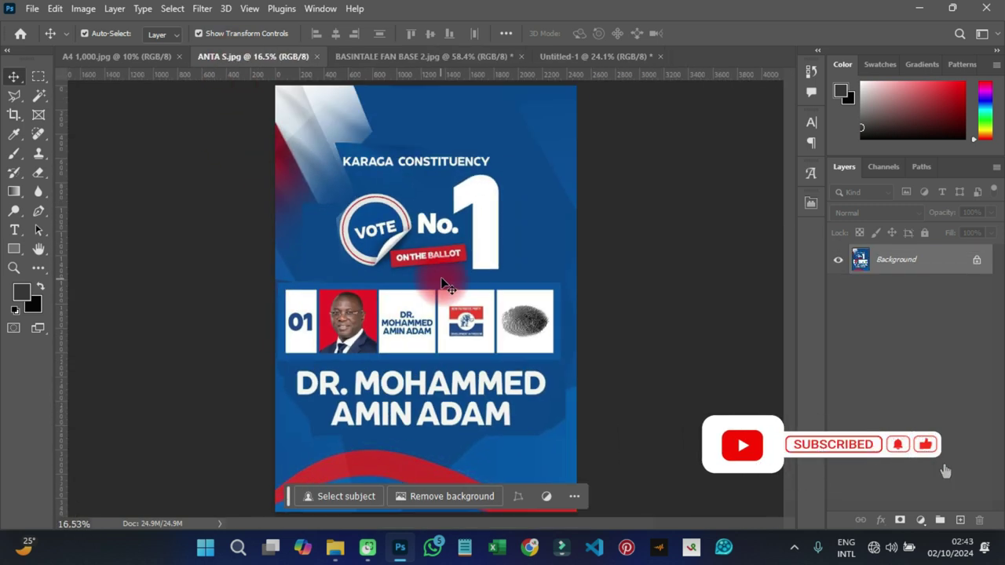
Check the list of font folders inside FONTS in File Explorer and return to the ANTA S.jpg flyer in Photoshop
click(918, 8)
click(172, 199)
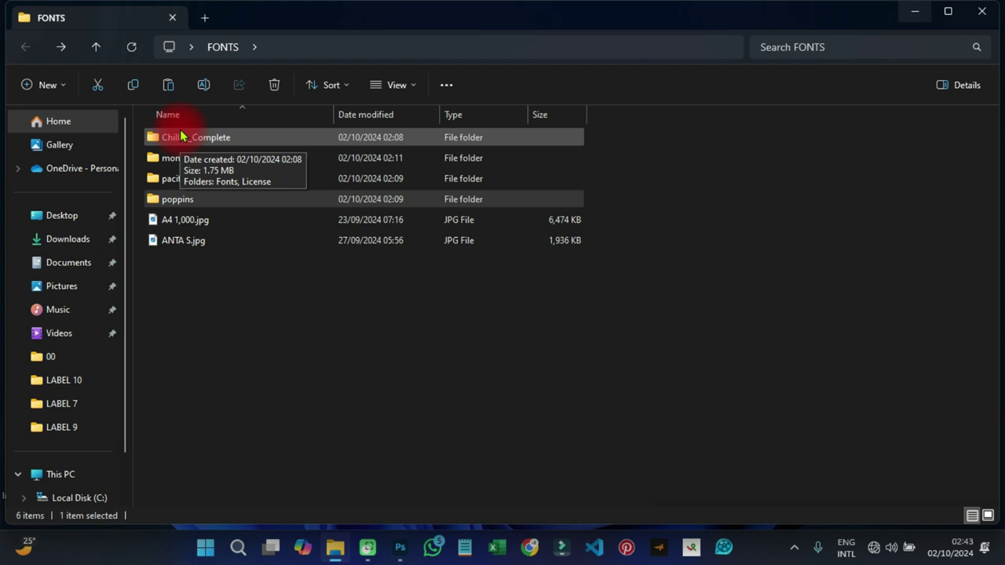
click(409, 545)
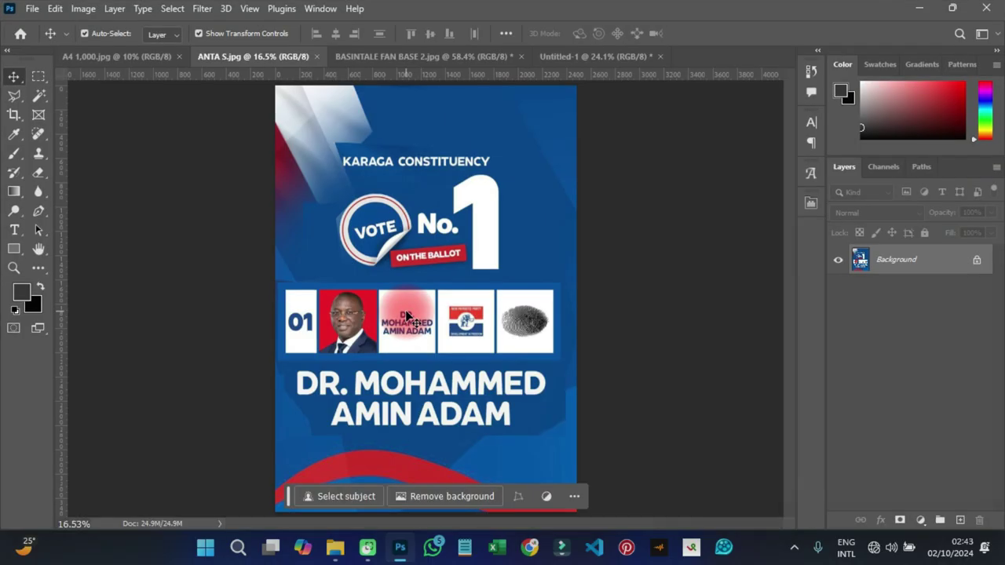
Examine the lettering of the constituency line, the ballot row and the candidate's name in ANTA S.jpg
scroll(294, 251, down, 1)
scroll(434, 262, up, 2)
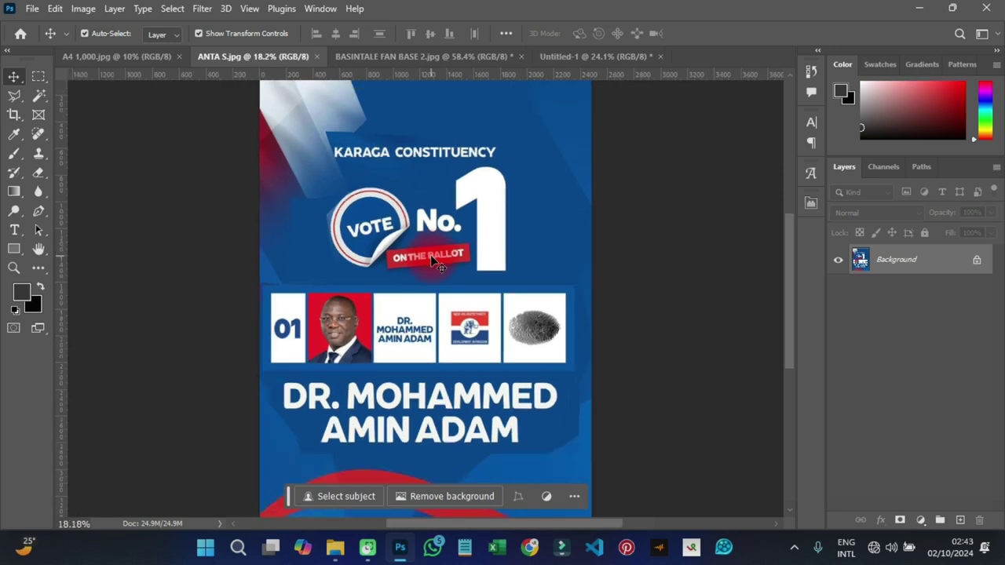
scroll(387, 267, down, 2)
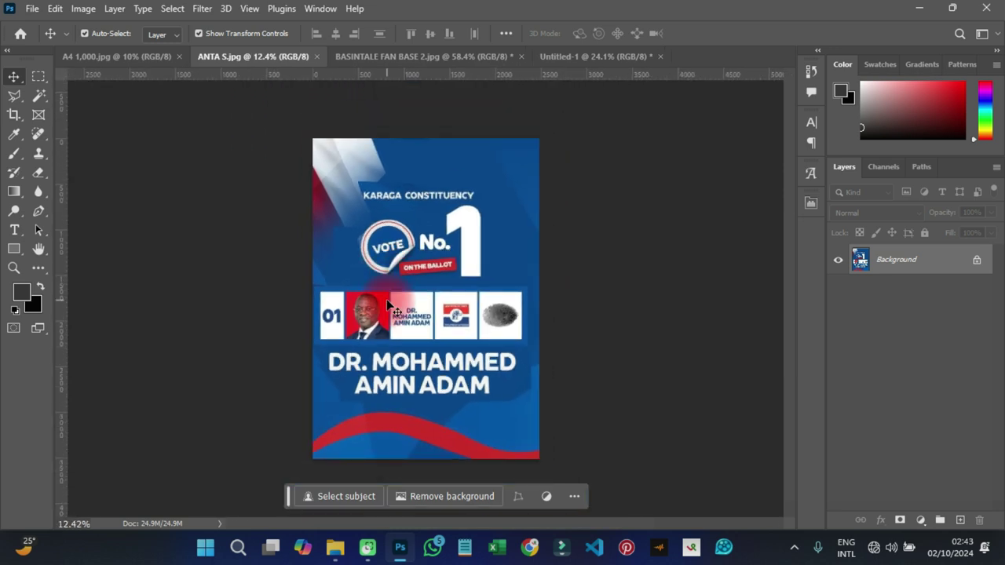
scroll(387, 306, up, 3)
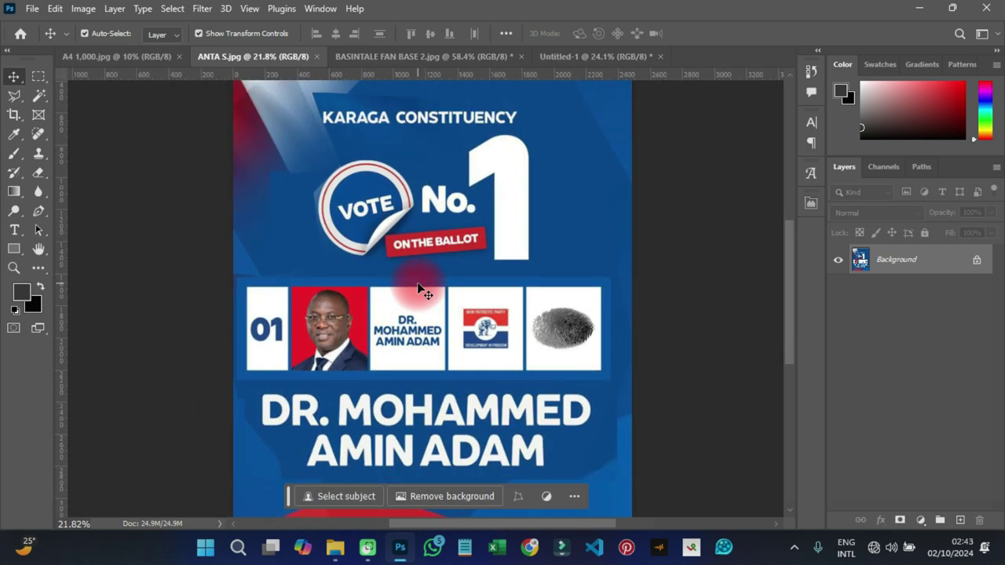
scroll(417, 288, down, 3)
scroll(446, 322, up, 2)
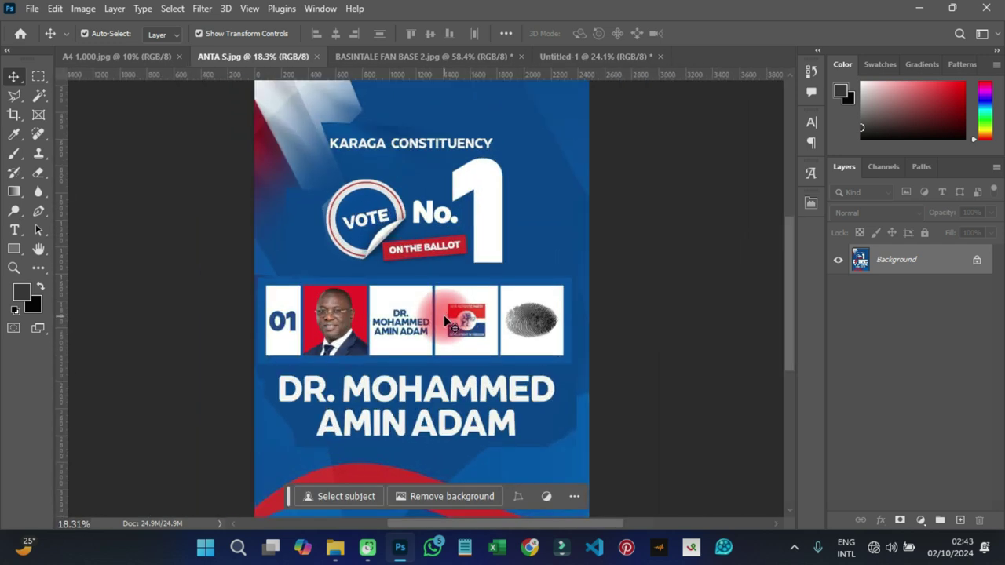
scroll(445, 322, down, 1)
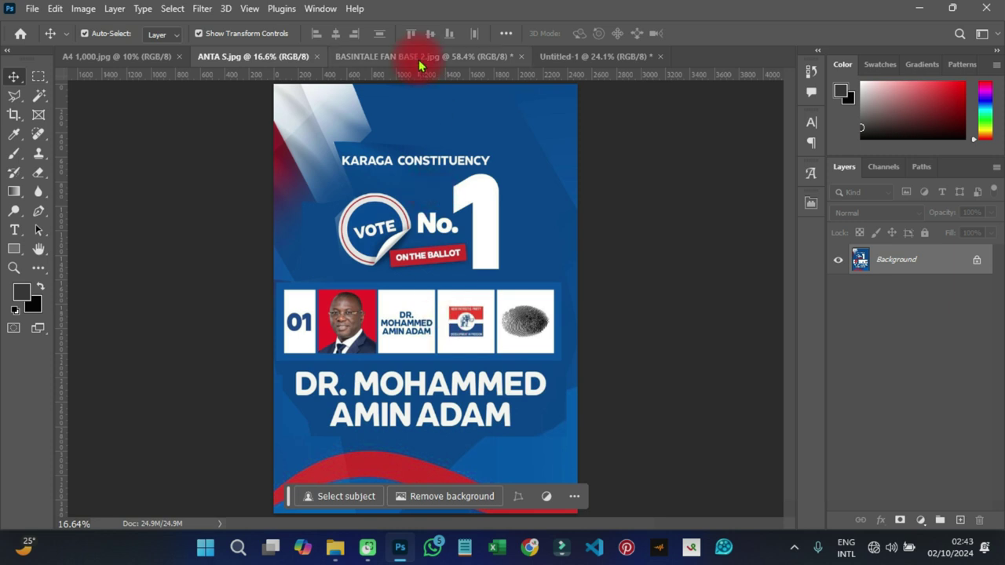
Switch to A4 1,000.jpg and examine the lettering of its slogan, VOTE label, candidate's name and constituency line
click(252, 57)
click(118, 57)
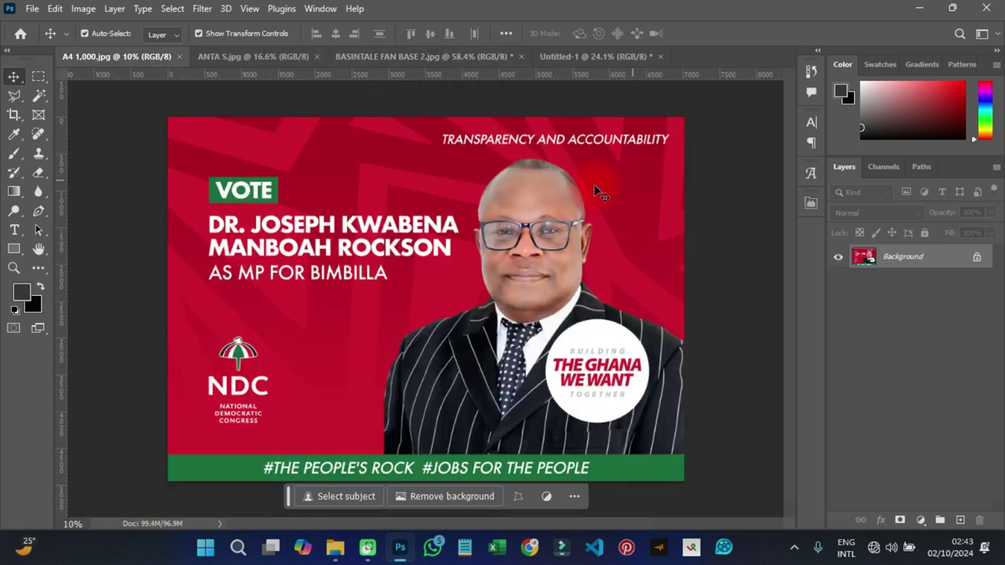
scroll(338, 236, down, 1)
scroll(370, 192, up, 2)
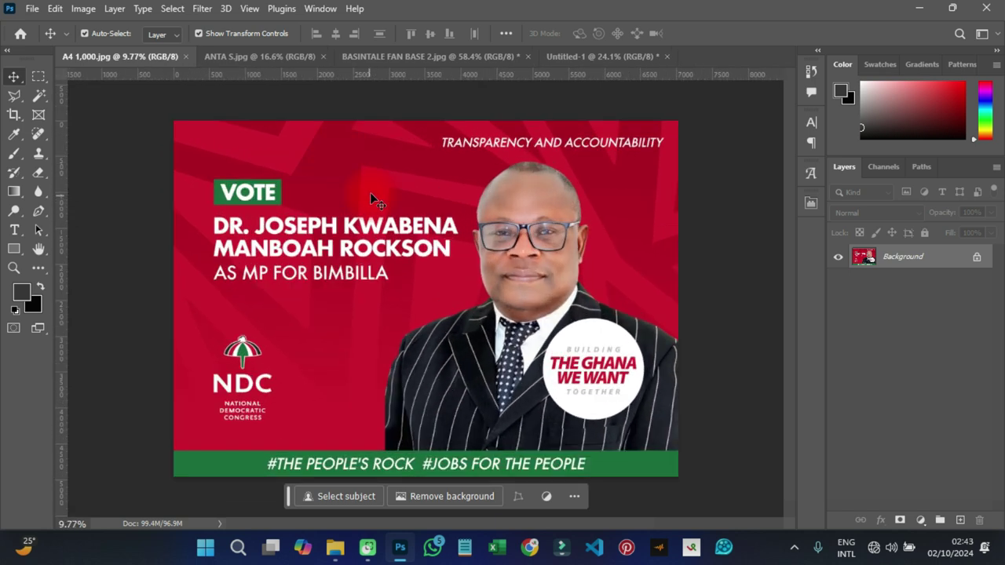
scroll(362, 180, down, 1)
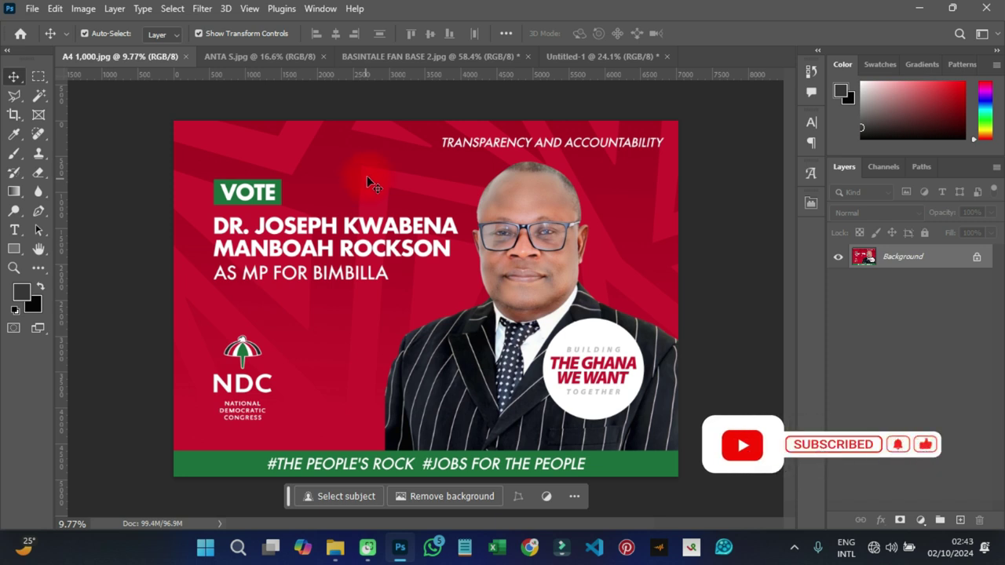
scroll(351, 250, down, 2)
scroll(406, 272, up, 4)
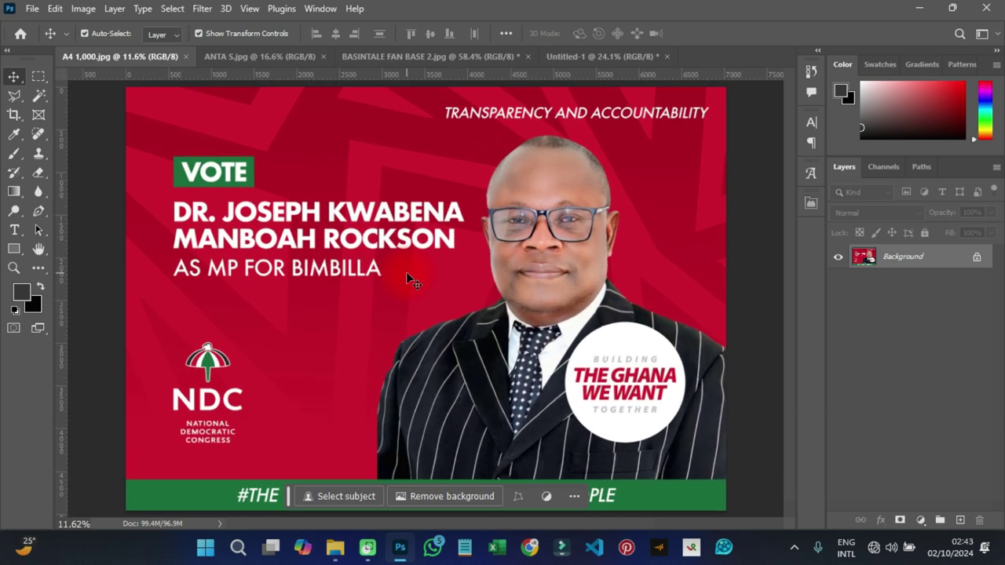
scroll(408, 275, down, 2)
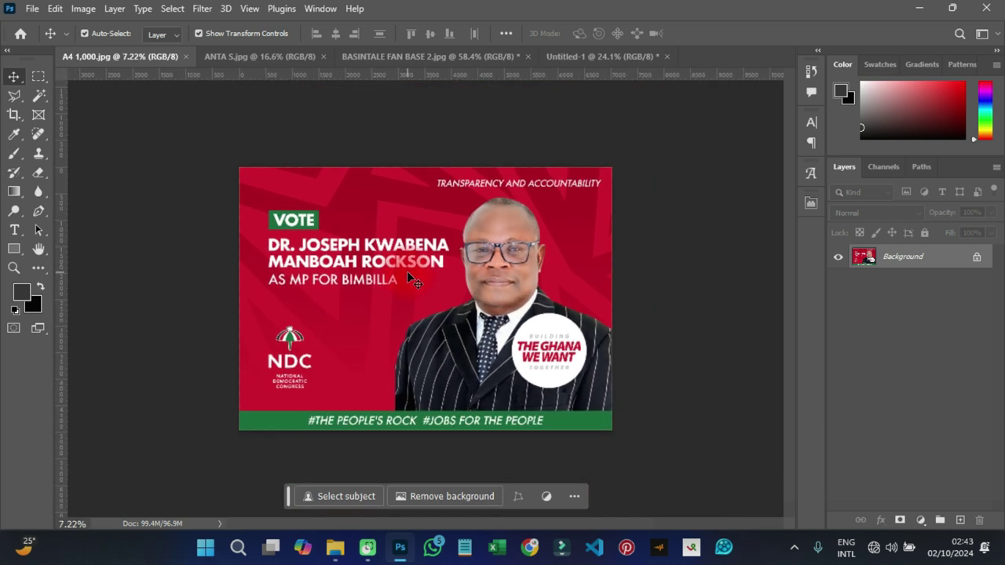